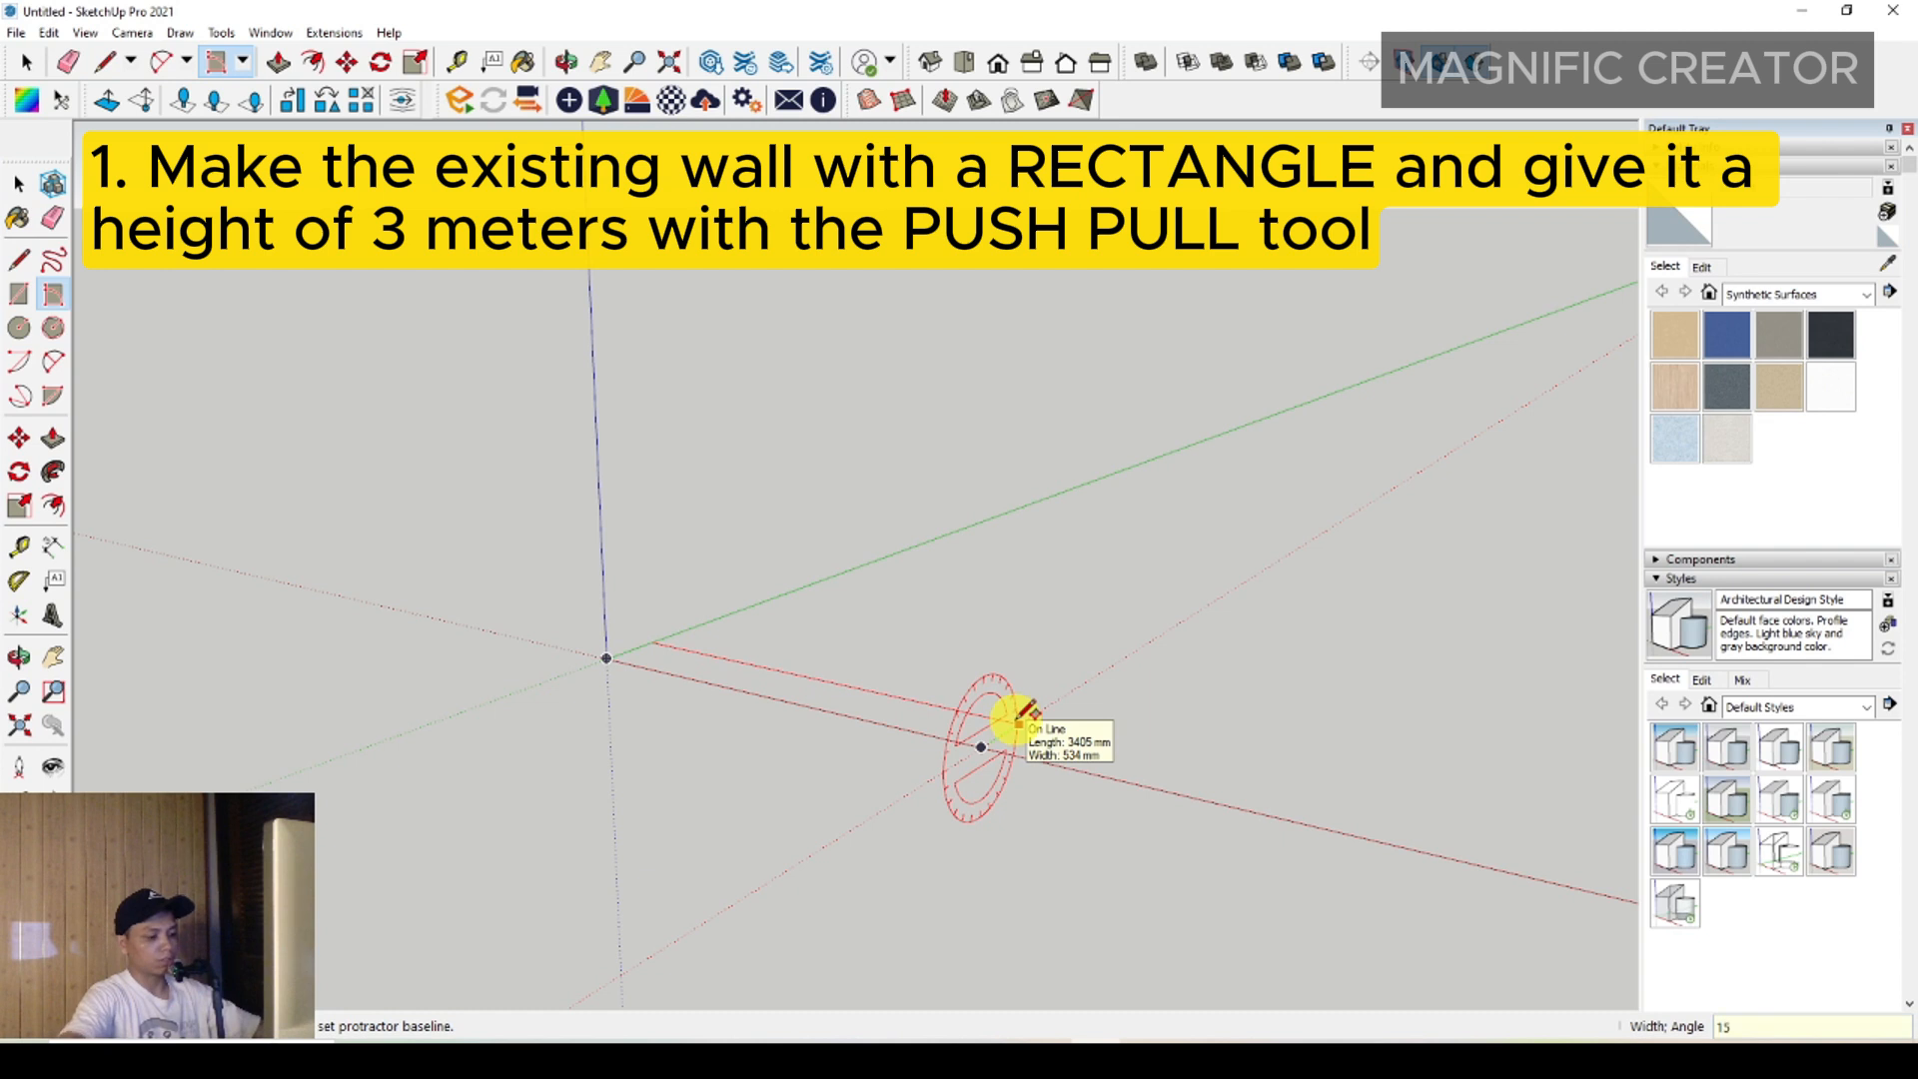
Finish the narrow wall base rectangle along the red axis and extrude it up 3000 mm with Push/Pull
{"action": "left_click", "coordinate": [1023, 716]}
{"action": "key", "text": "space"}
{"action": "scroll", "coordinate": [969, 739], "scroll_direction": "up", "scroll_amount": 3}
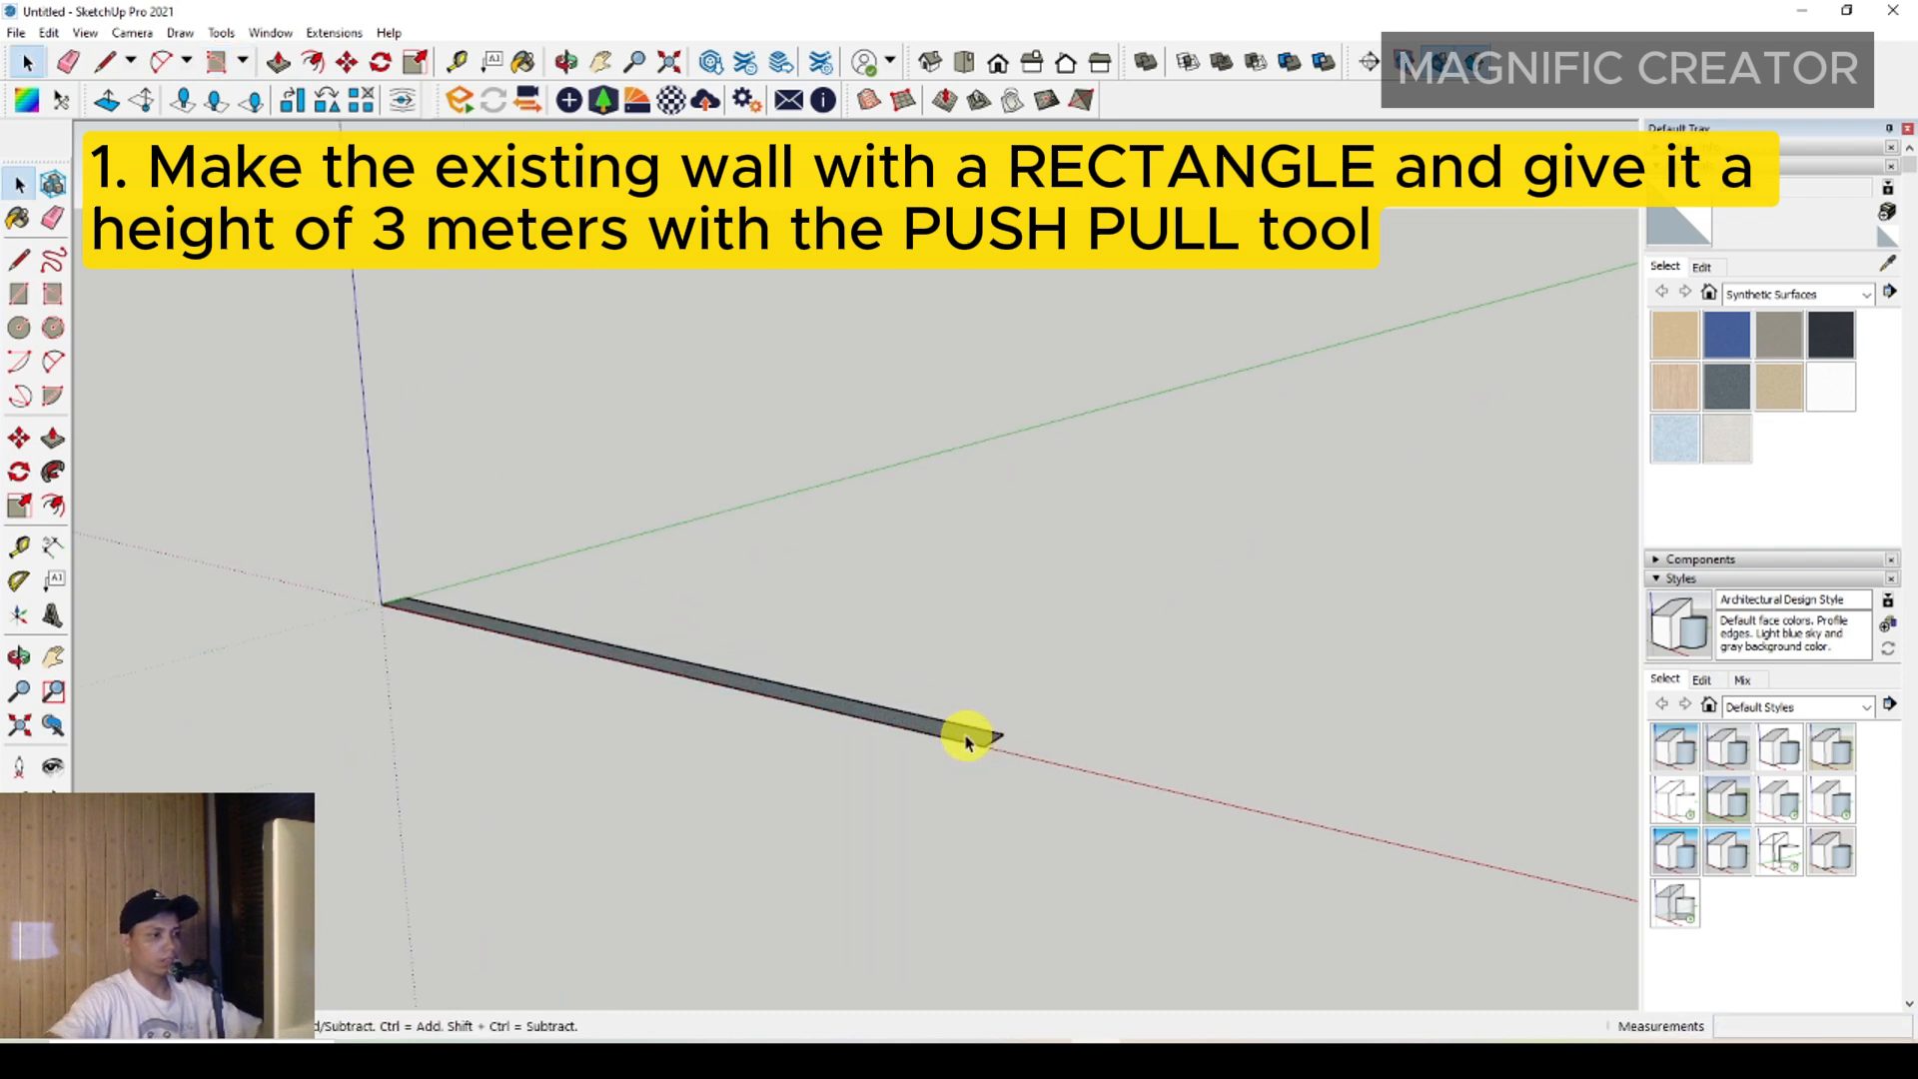
{"action": "left_click", "coordinate": [53, 437]}
{"action": "left_click", "coordinate": [565, 648]}
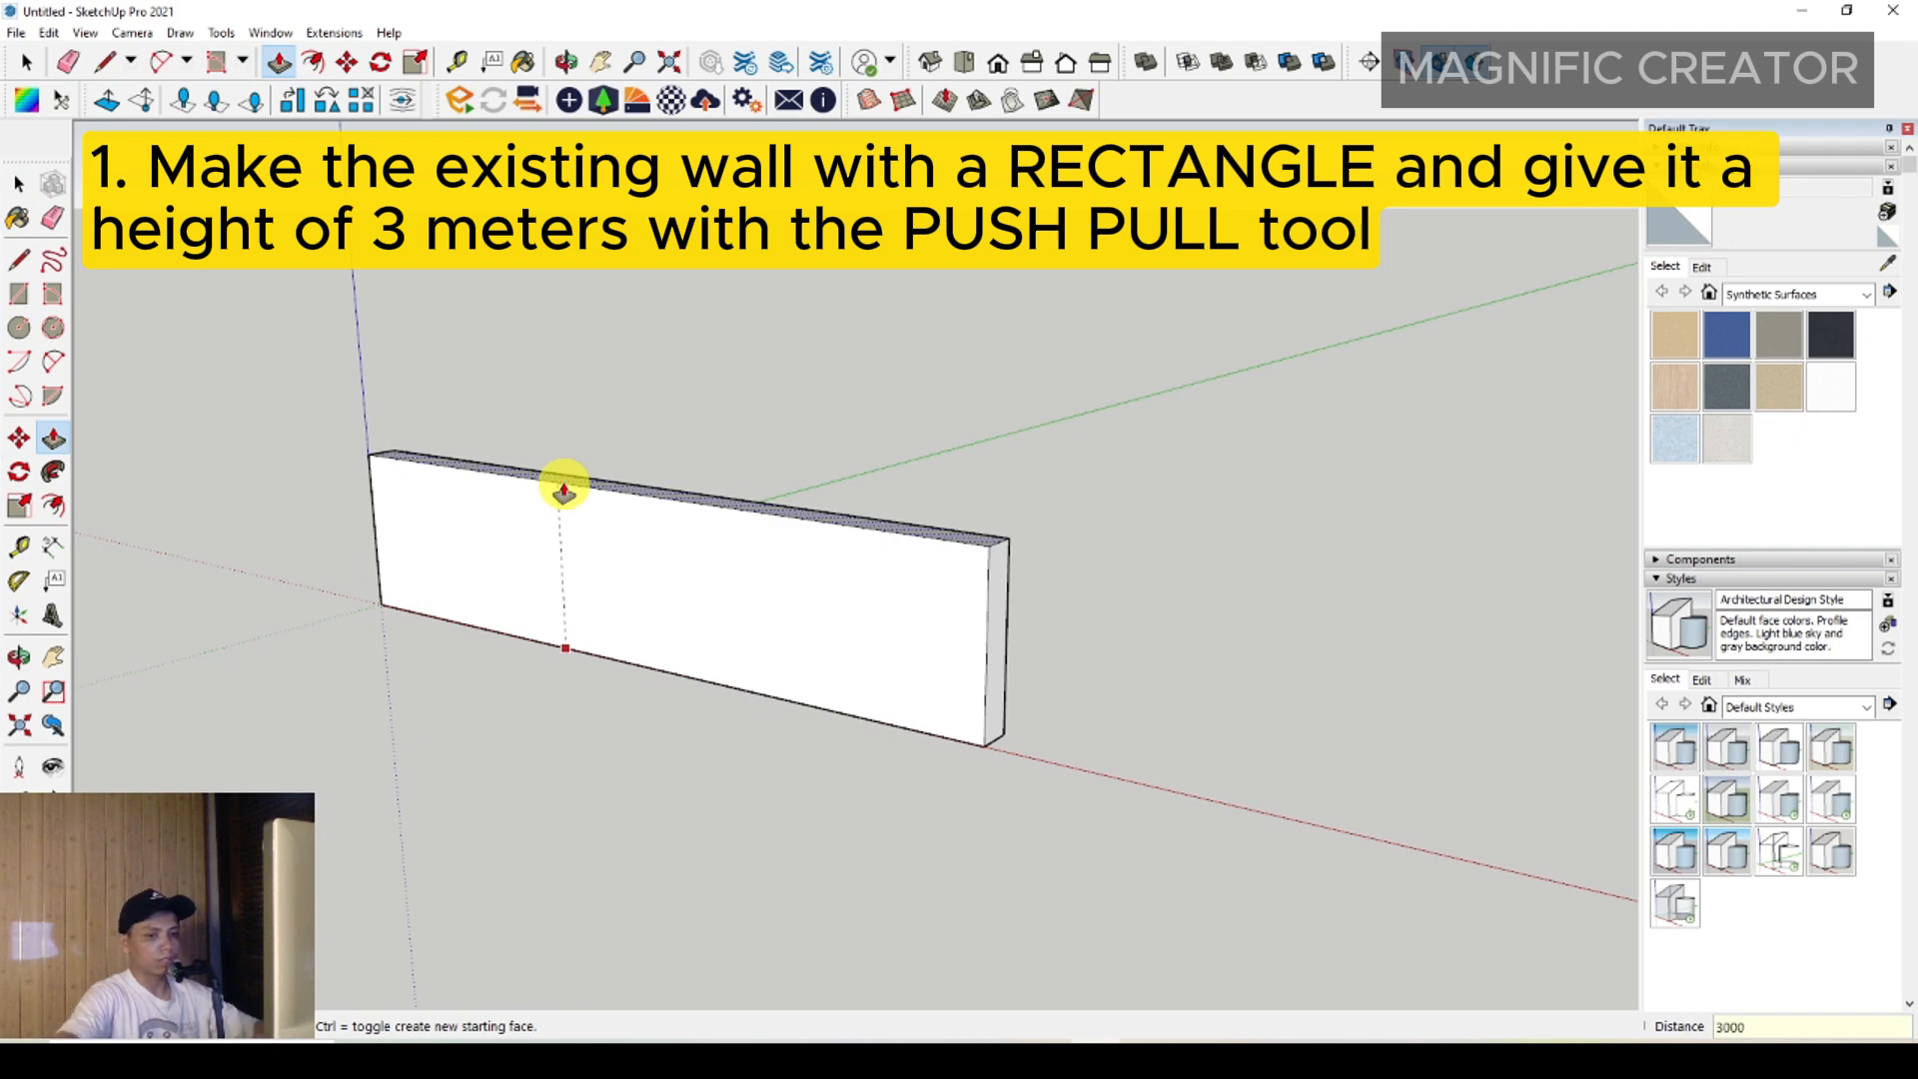
{"action": "key", "text": "Return"}
{"action": "key", "text": "space"}
{"action": "scroll", "coordinate": [689, 569], "scroll_direction": "down", "scroll_amount": 4}
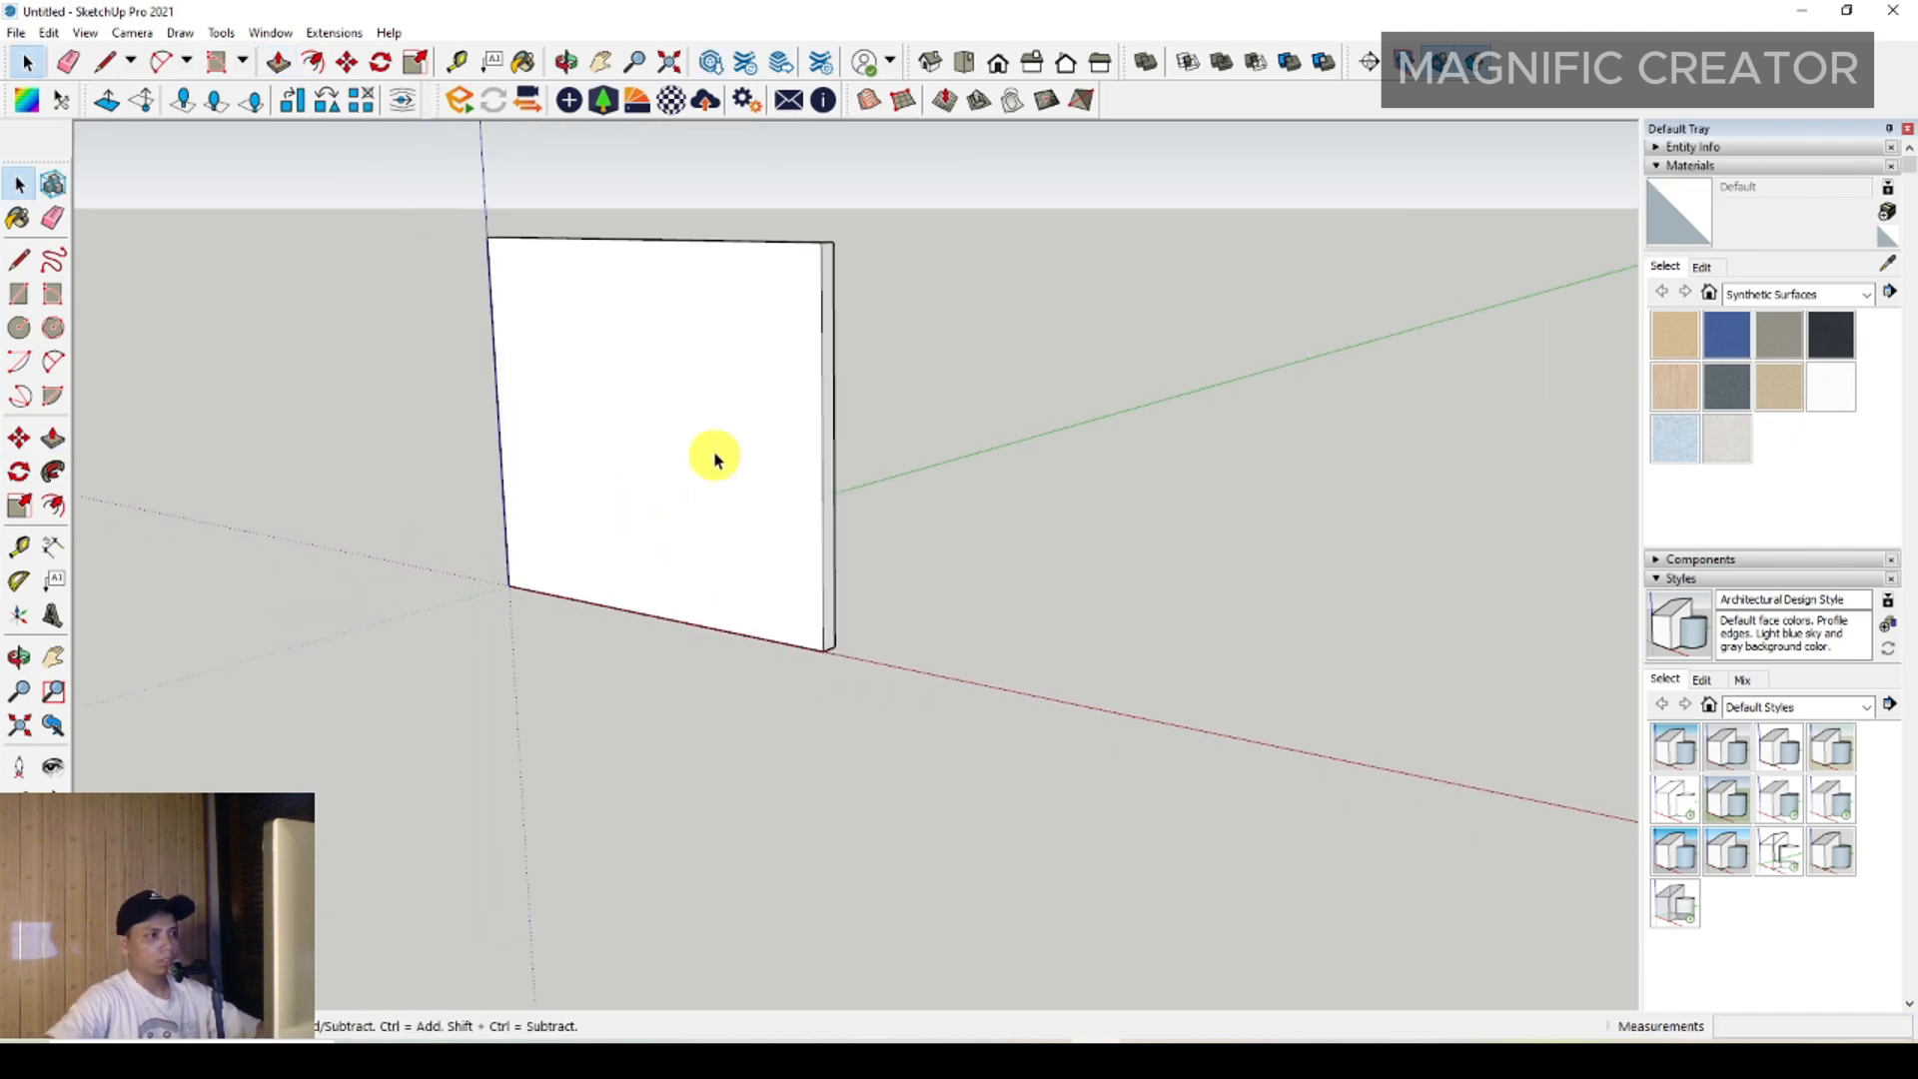
Make the whole wall a group
{"action": "scroll", "coordinate": [720, 451], "scroll_direction": "up", "scroll_amount": 1}
{"action": "middle_click_drag", "start_coordinate": [721, 450], "coordinate": [819, 521]}
{"action": "triple_click", "coordinate": [847, 488]}
{"action": "right_click", "coordinate": [869, 441]}
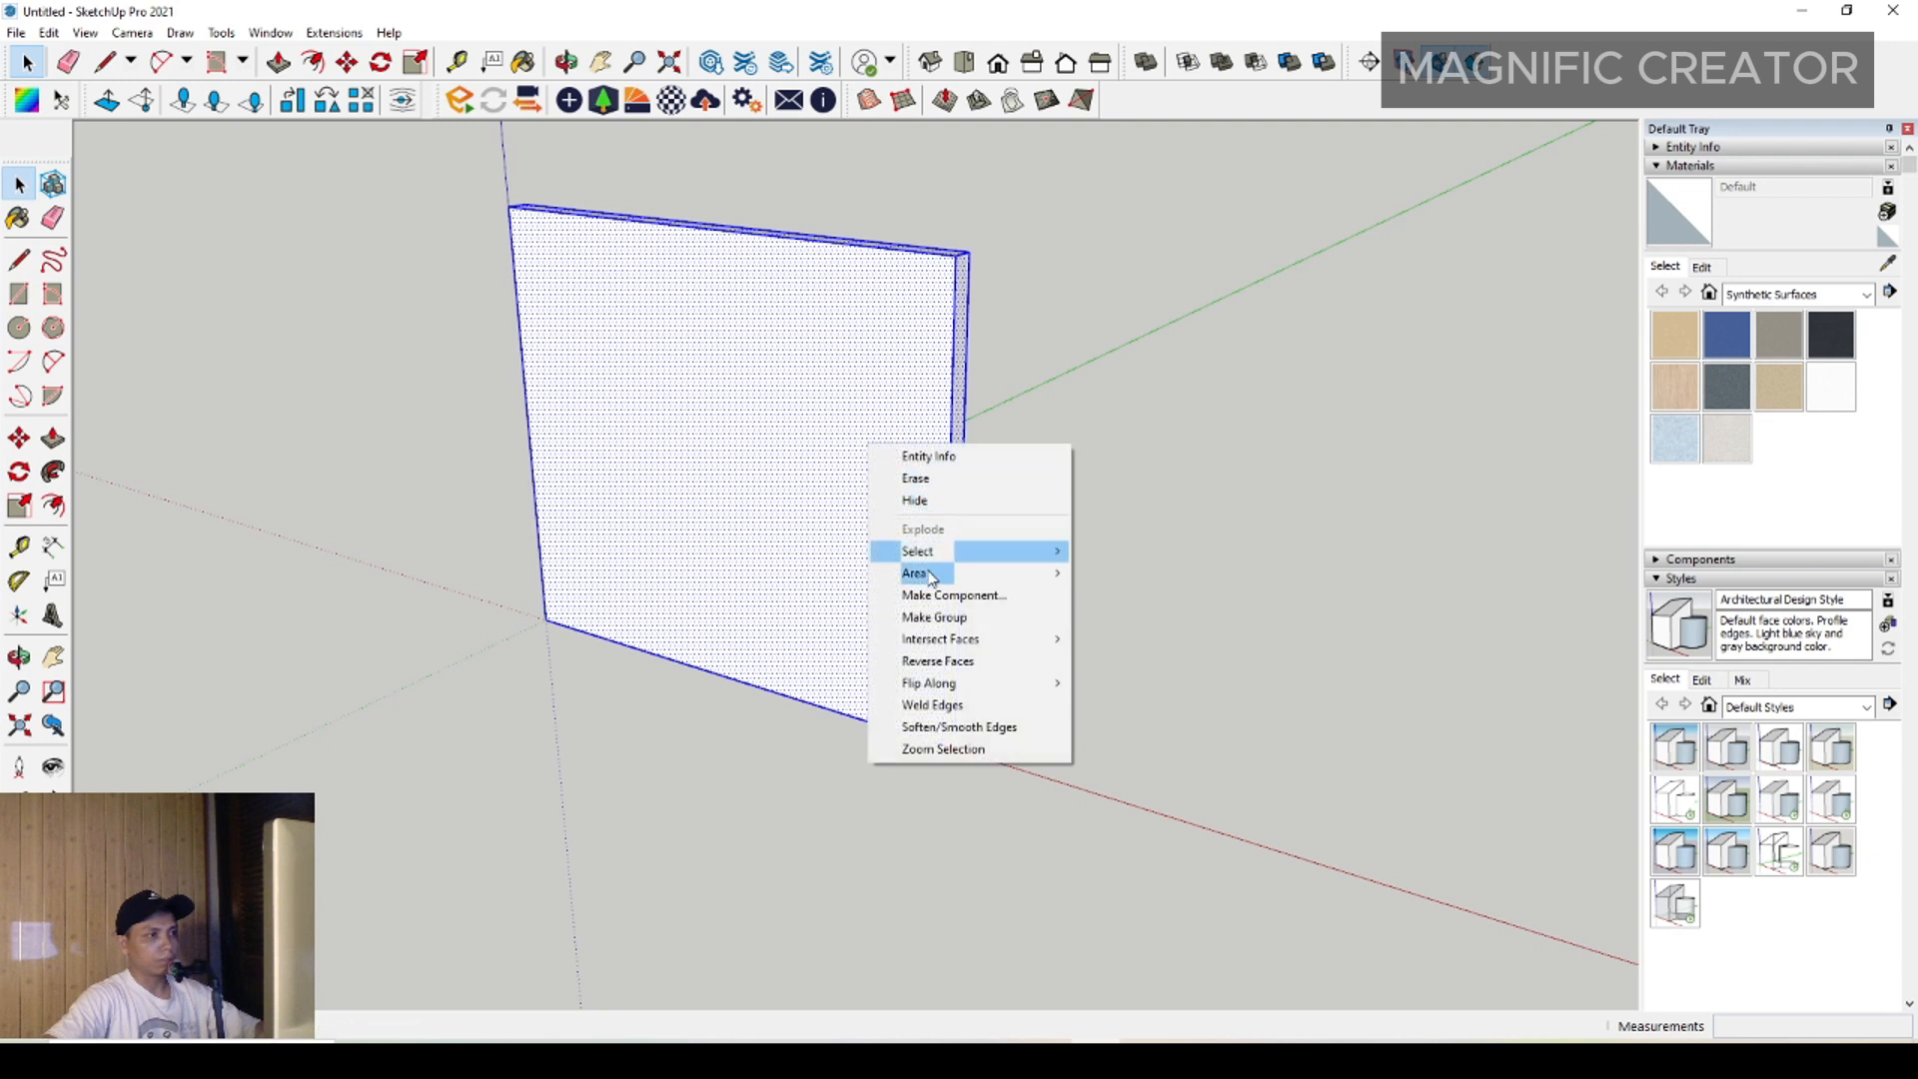
{"action": "left_click", "coordinate": [924, 621]}
{"action": "left_click_drag", "start_coordinate": [1164, 530], "coordinate": [1080, 705]}
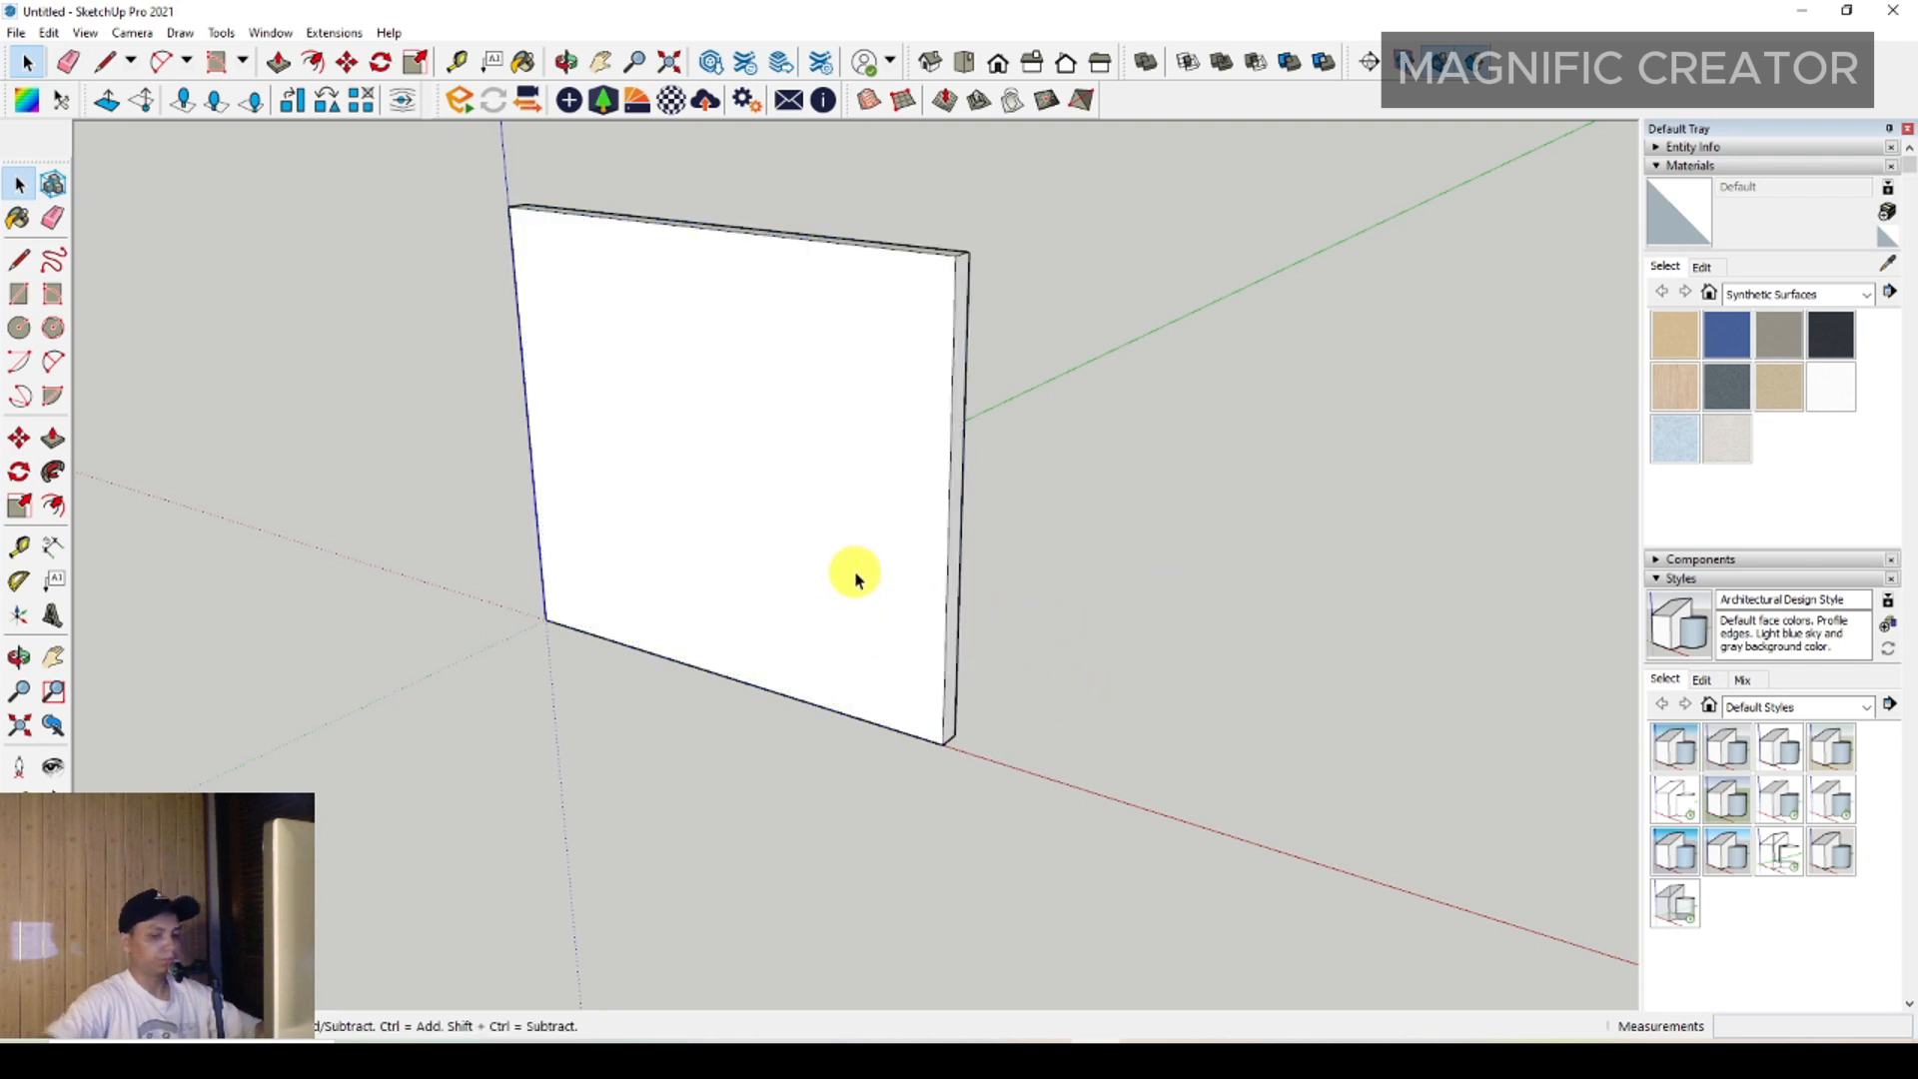
Draw a floor rectangle of about 3340 × 2819 mm in front of the wall, starting at its outer base corner
{"action": "middle_click_drag", "start_coordinate": [777, 581], "coordinate": [521, 498]}
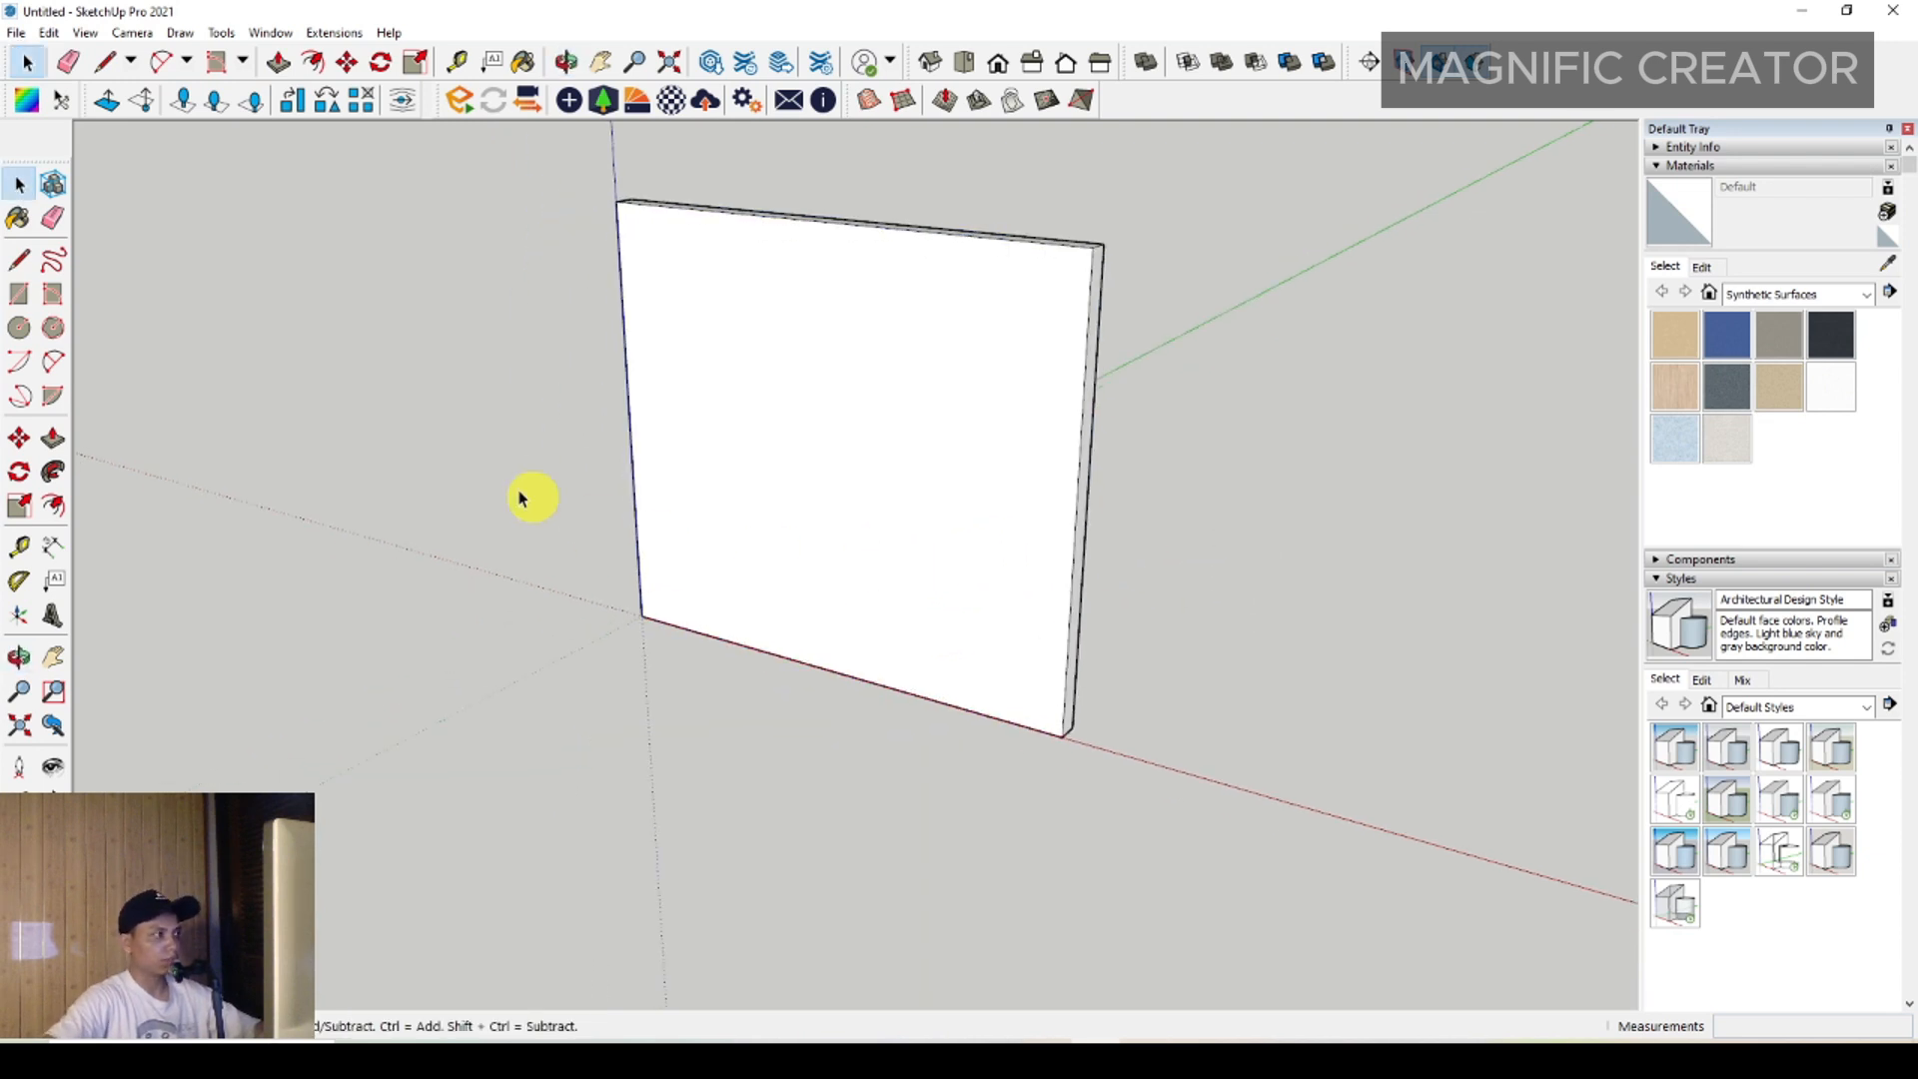
{"action": "left_click", "coordinate": [20, 300]}
{"action": "left_click", "coordinate": [1064, 738]}
{"action": "left_click", "coordinate": [350, 771]}
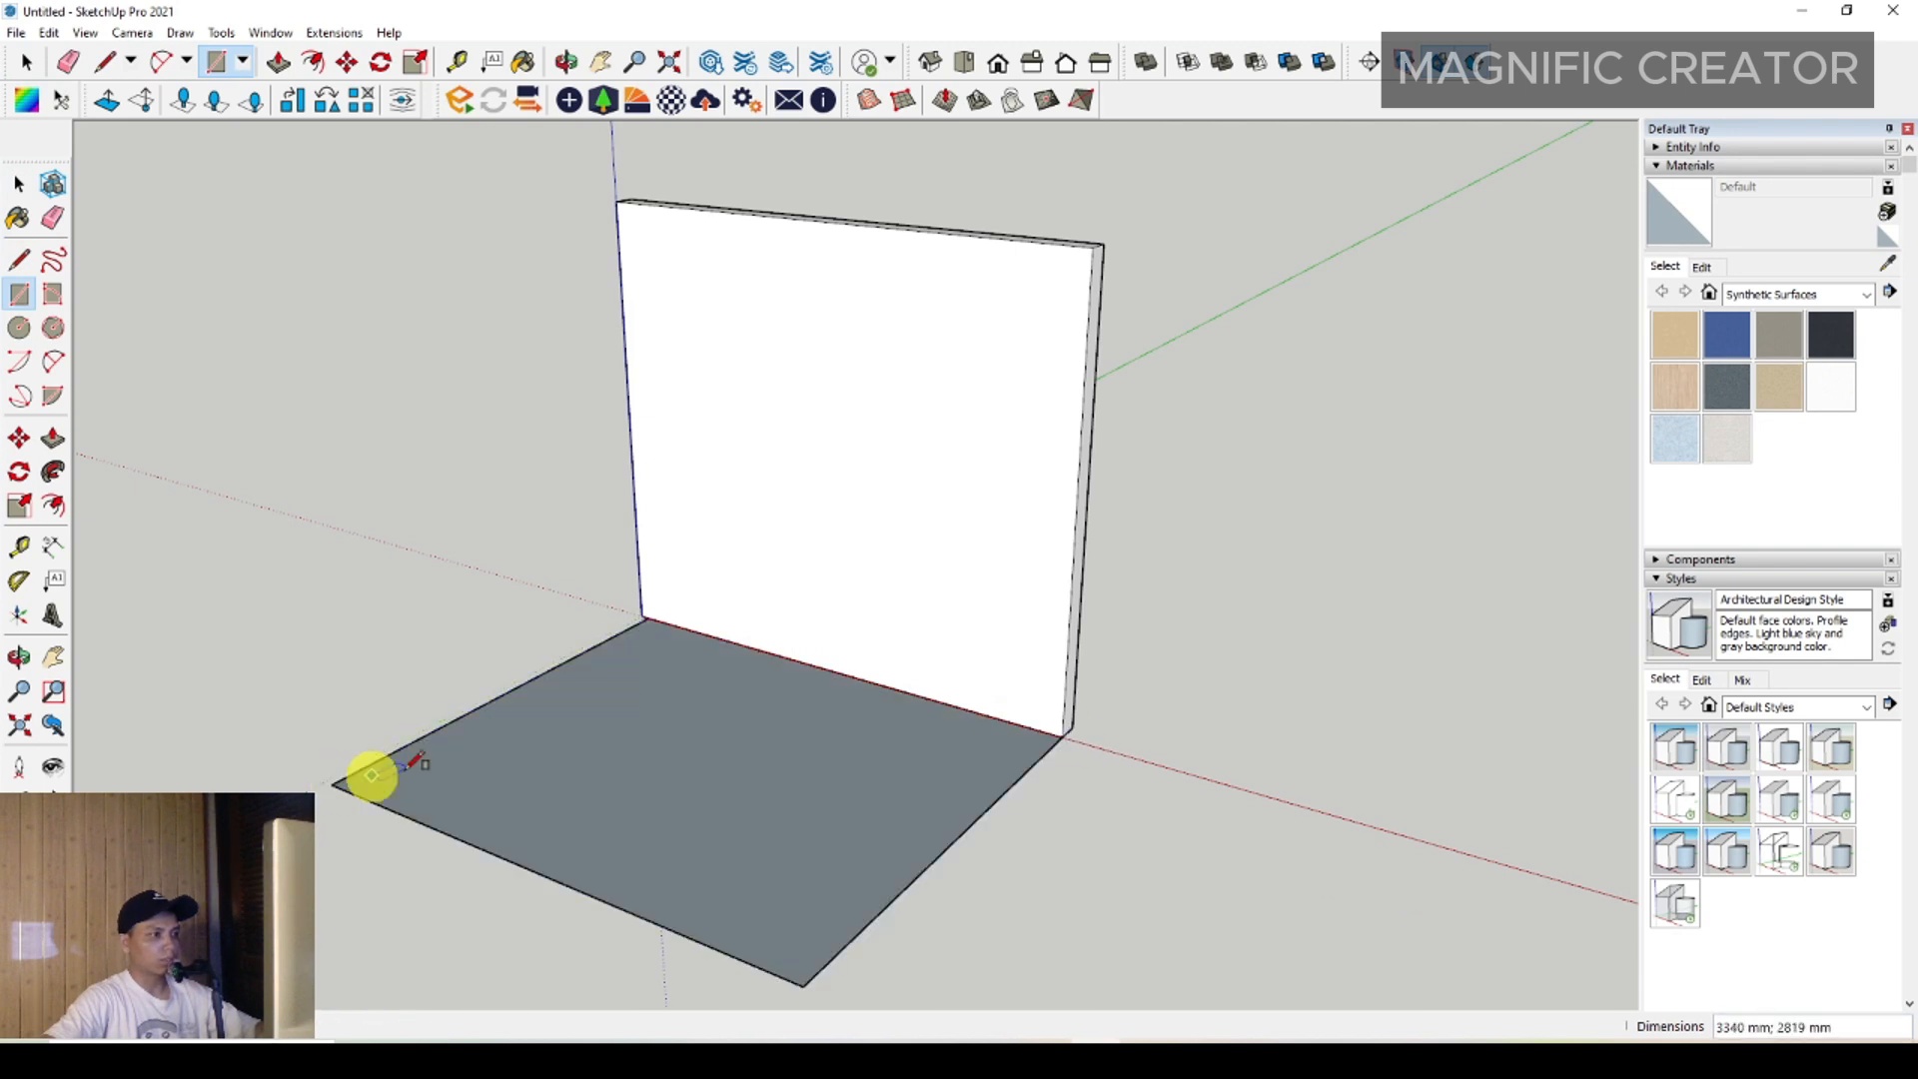
{"action": "key", "text": "space"}
Push the floor rectangle down about 173 mm and make the slab a group
{"action": "scroll", "coordinate": [1058, 770], "scroll_direction": "up", "scroll_amount": 5}
{"action": "key", "text": "p"}
{"action": "left_click", "coordinate": [980, 694]}
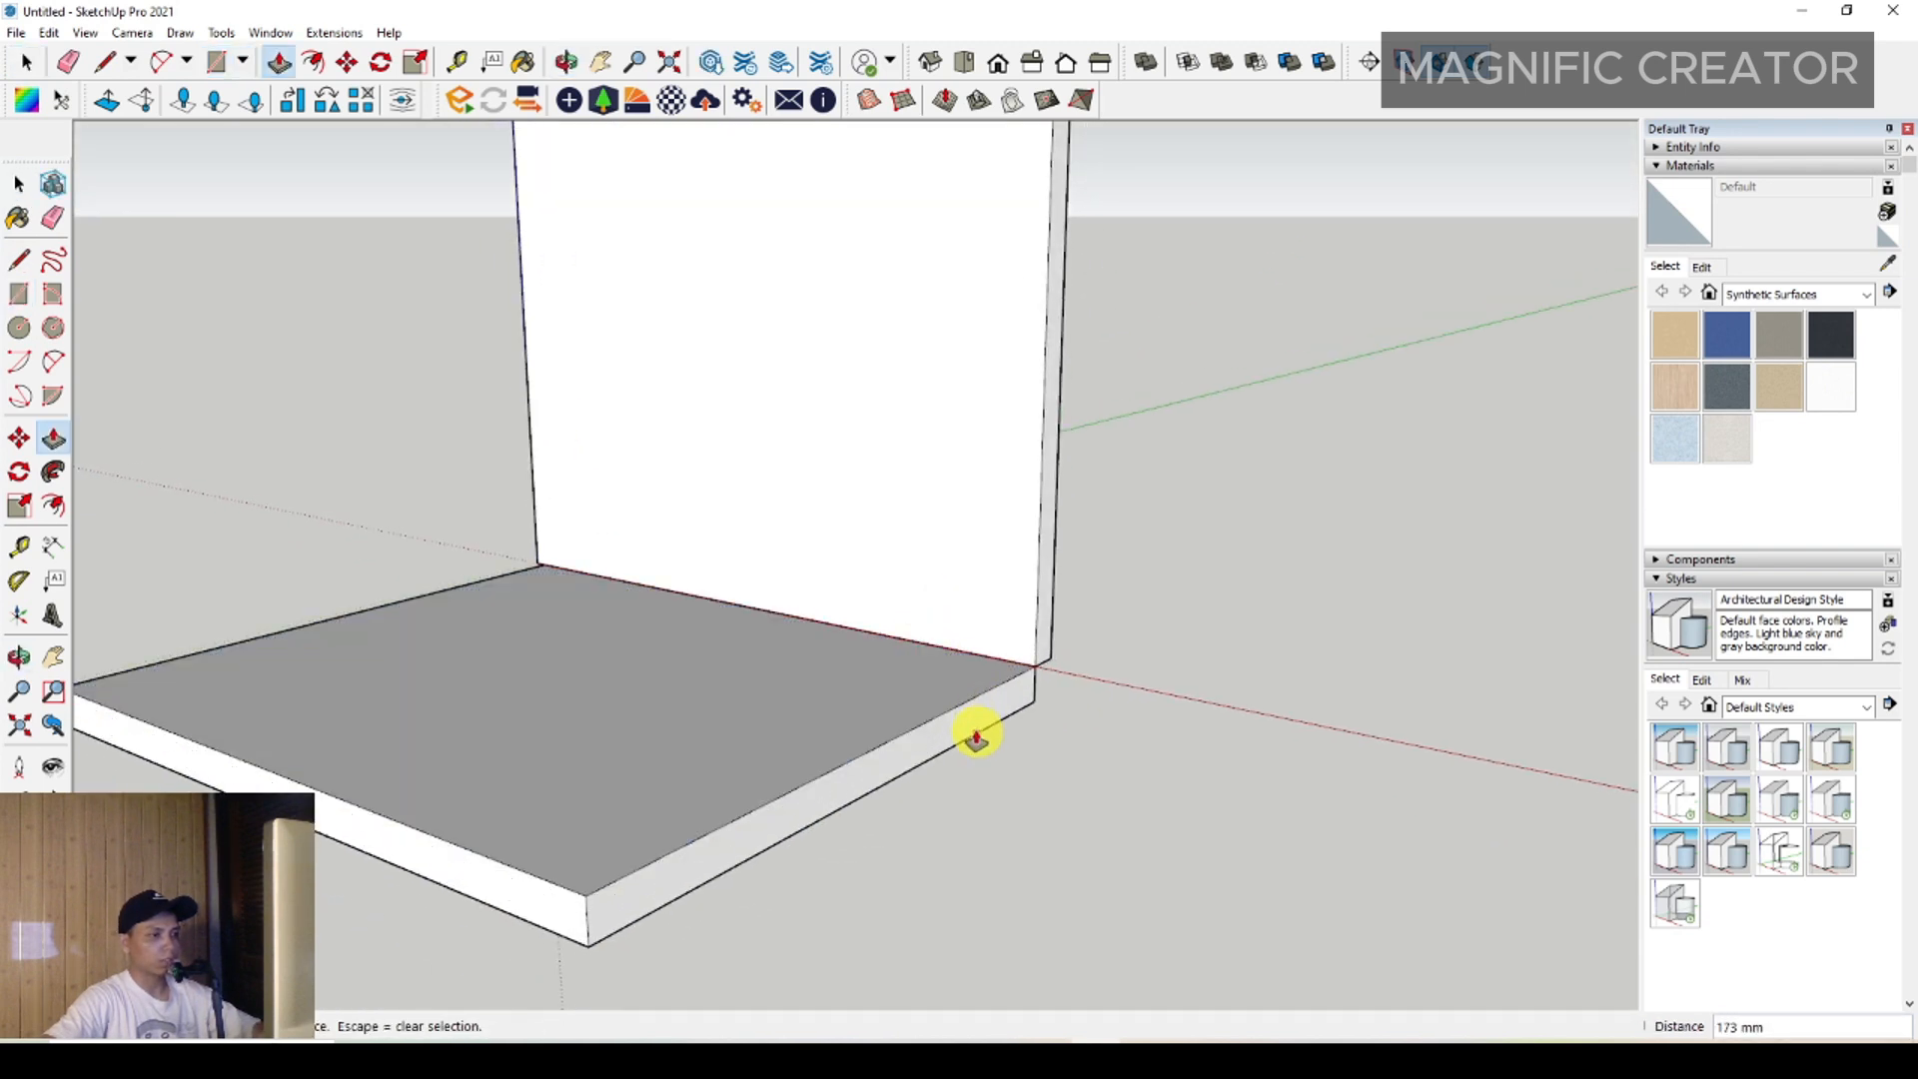
{"action": "left_click", "coordinate": [977, 734]}
{"action": "key", "text": "space"}
{"action": "triple_click", "coordinate": [947, 695]}
{"action": "right_click", "coordinate": [947, 694]}
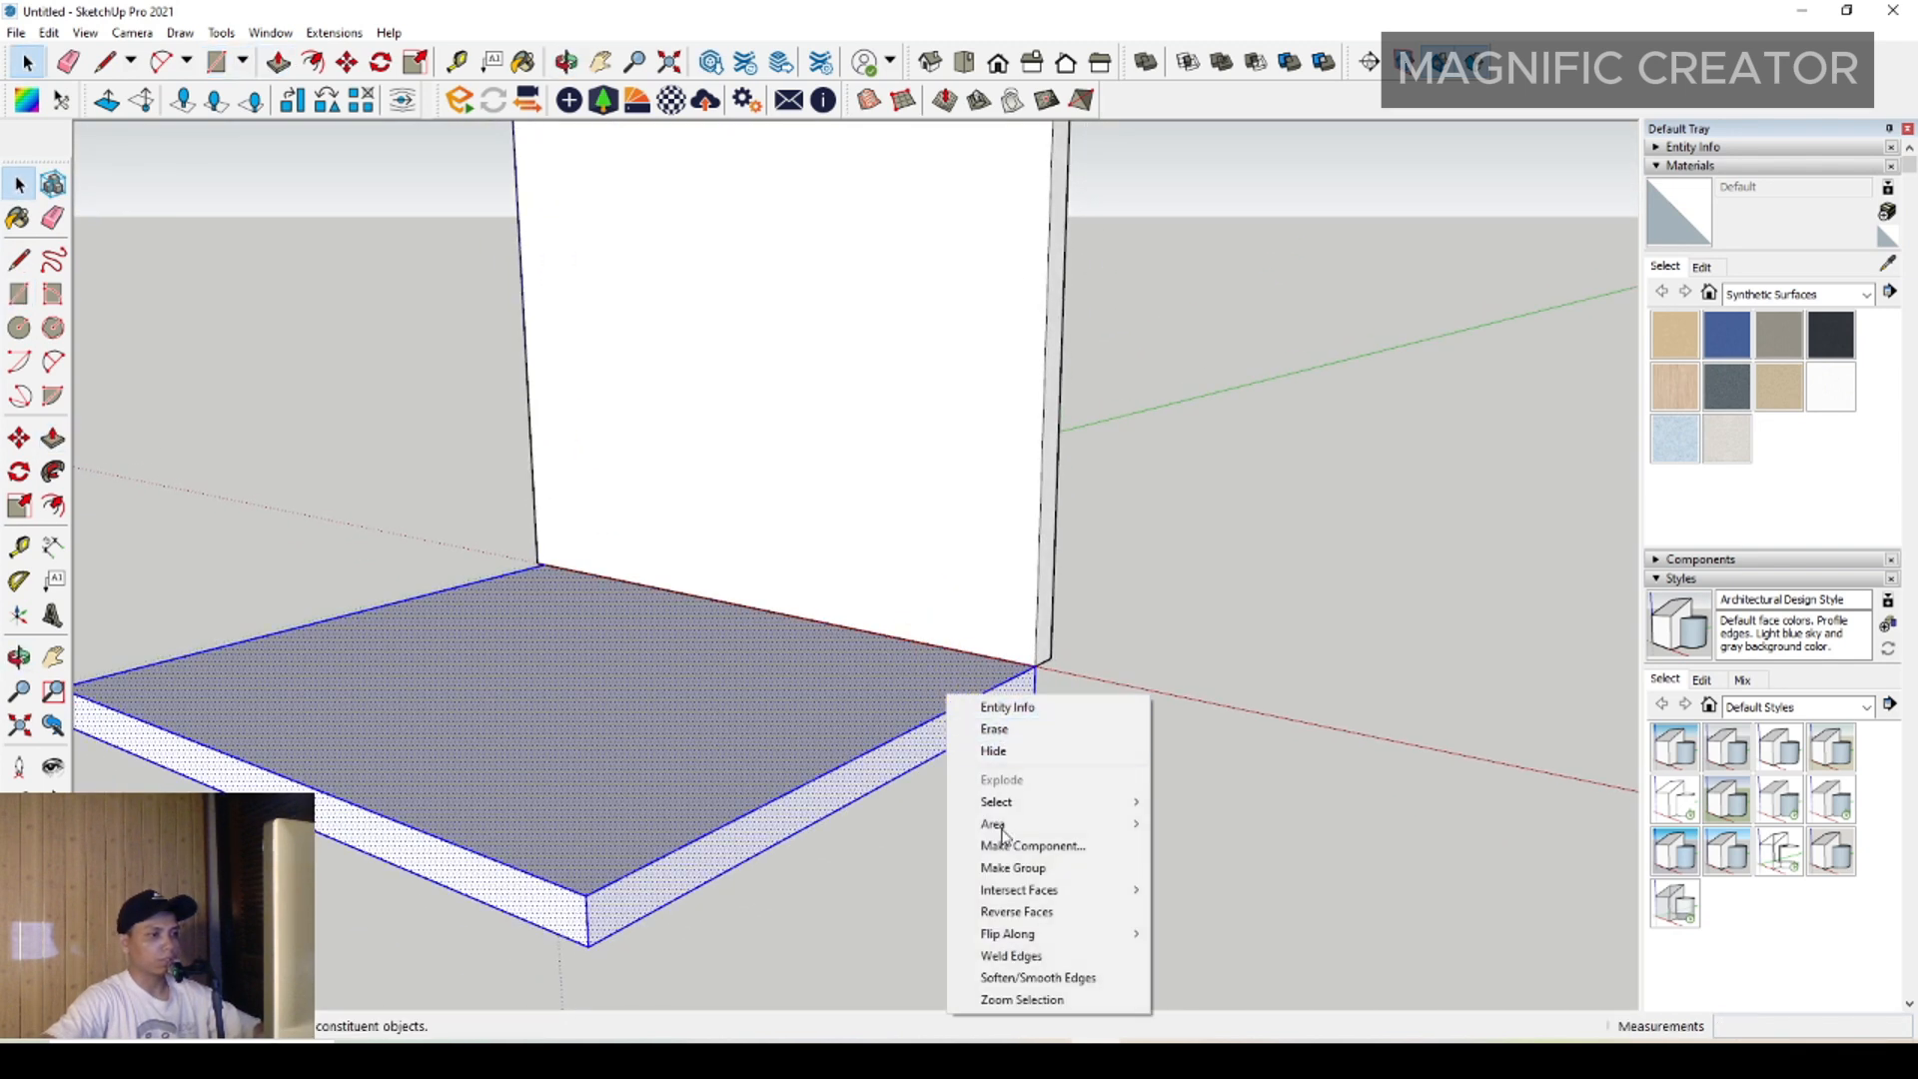
{"action": "left_click", "coordinate": [1015, 877]}
Draw a closed, irregular six-sided outline with the Line tool on the wall's front face as the bookshelf backdrop
{"action": "middle_click_drag", "start_coordinate": [492, 674], "coordinate": [962, 696]}
{"action": "scroll", "coordinate": [605, 574], "scroll_direction": "down", "scroll_amount": 3}
{"action": "scroll", "coordinate": [600, 499], "scroll_direction": "up", "scroll_amount": 1}
{"action": "middle_click_drag", "start_coordinate": [490, 559], "coordinate": [745, 529]}
{"action": "scroll", "coordinate": [601, 500], "scroll_direction": "up", "scroll_amount": 1}
{"action": "scroll", "coordinate": [733, 567], "scroll_direction": "up", "scroll_amount": 1}
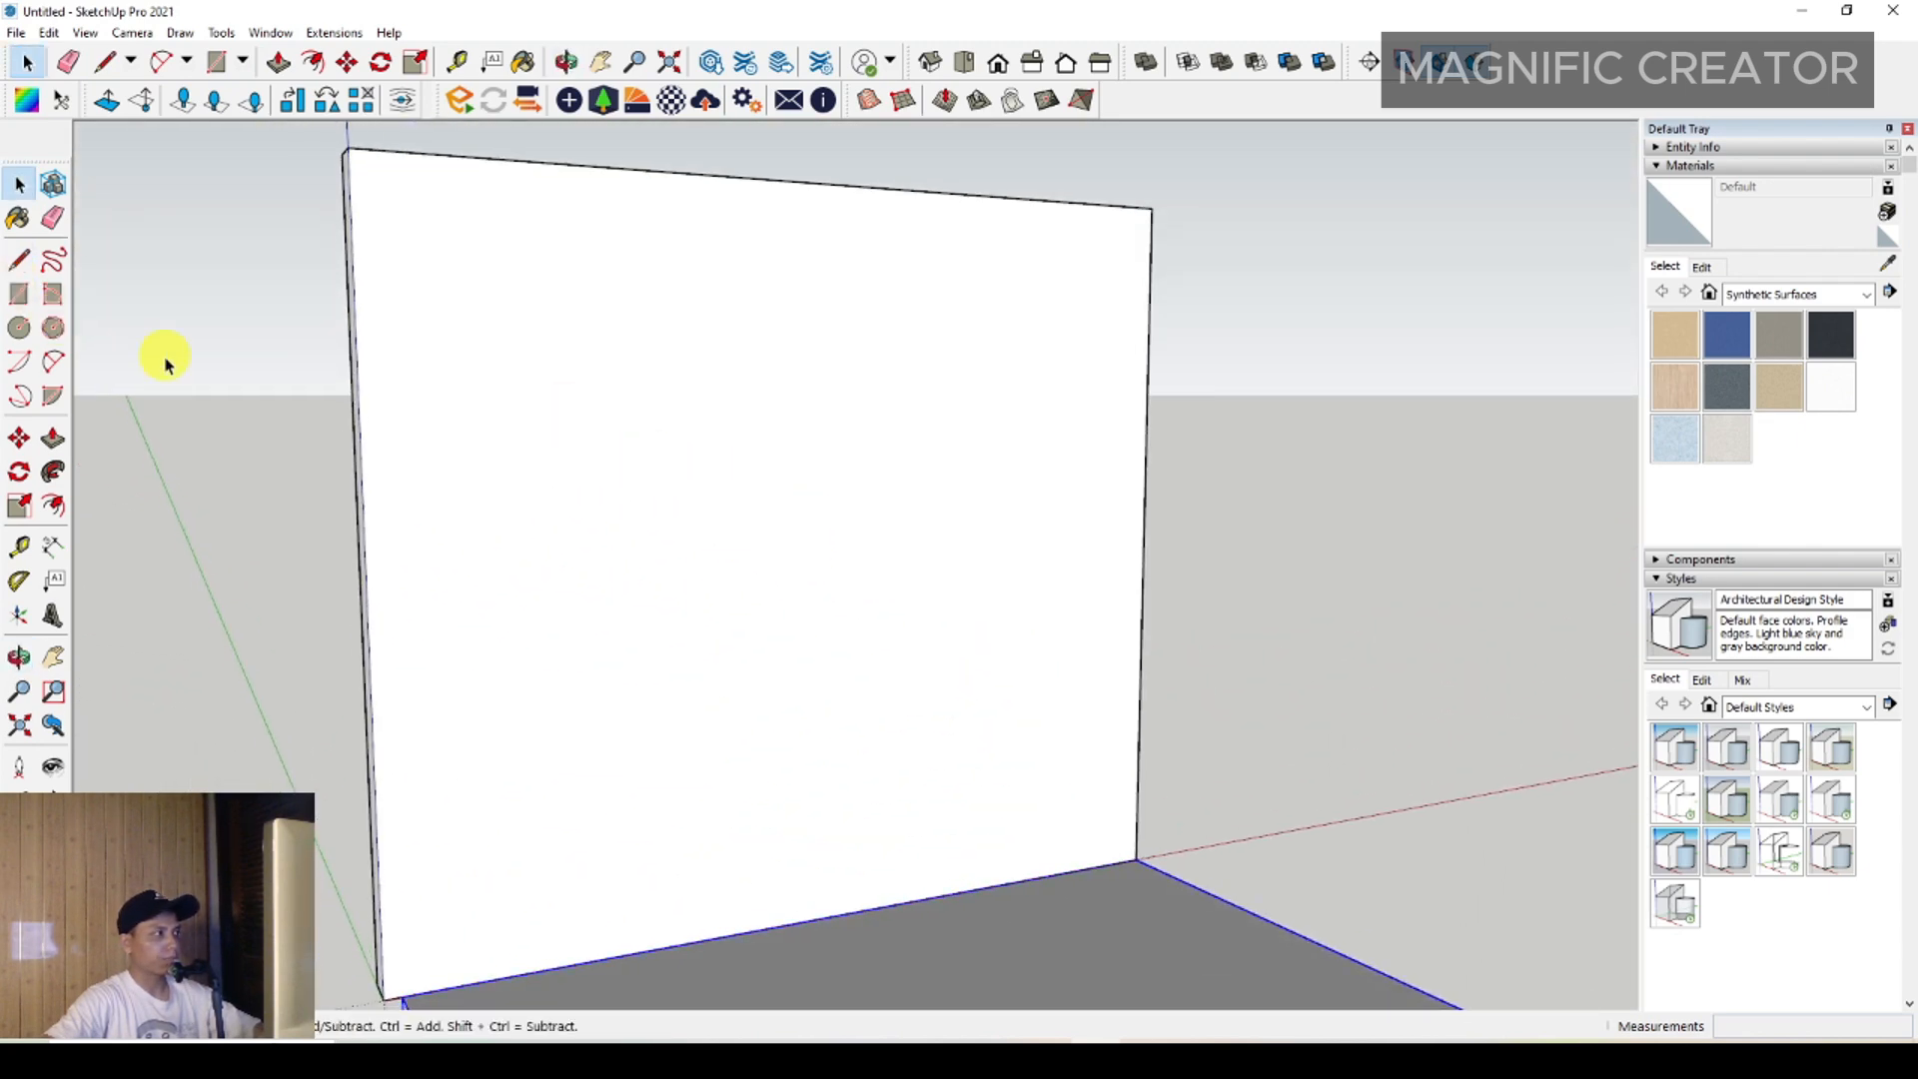
{"action": "left_click", "coordinate": [21, 262]}
{"action": "scroll", "coordinate": [673, 592], "scroll_direction": "down", "scroll_amount": 1}
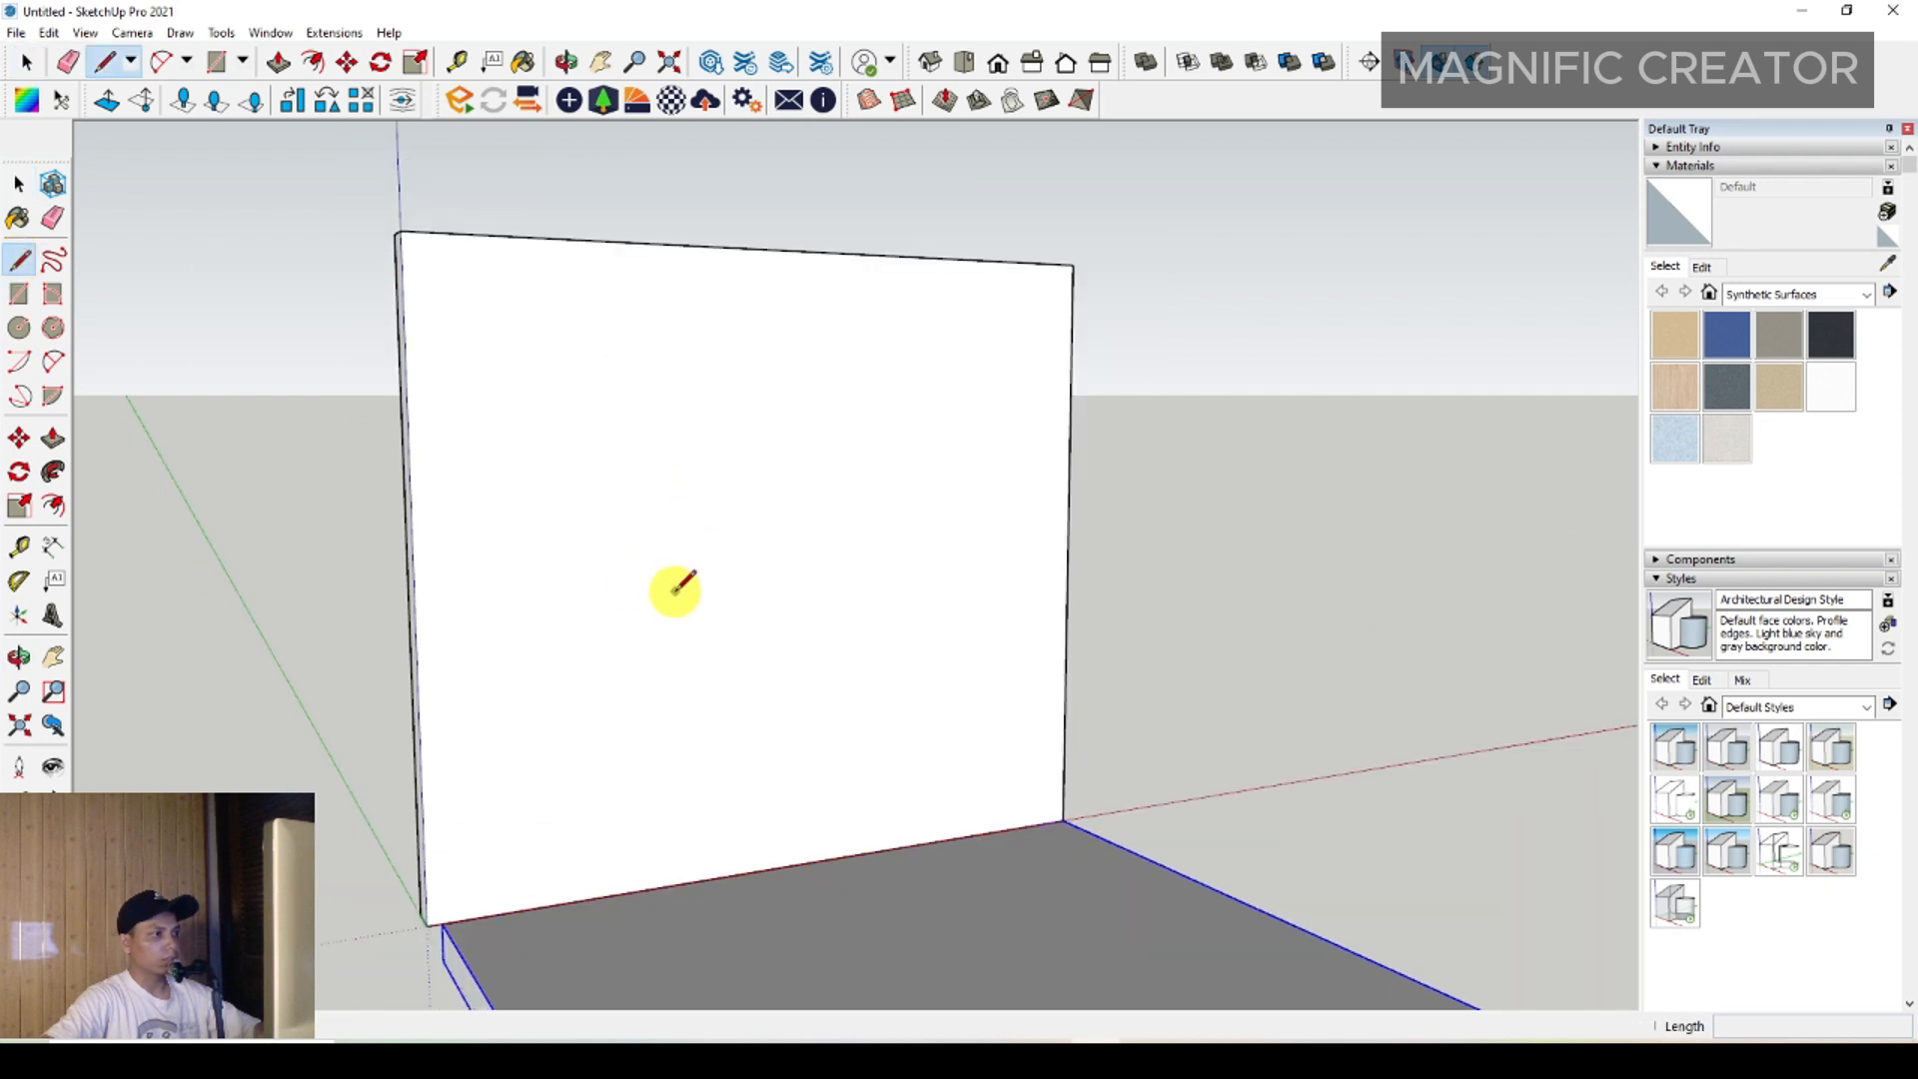
{"action": "scroll", "coordinate": [672, 590], "scroll_direction": "up", "scroll_amount": 1}
{"action": "middle_click_drag", "start_coordinate": [670, 589], "coordinate": [655, 547]}
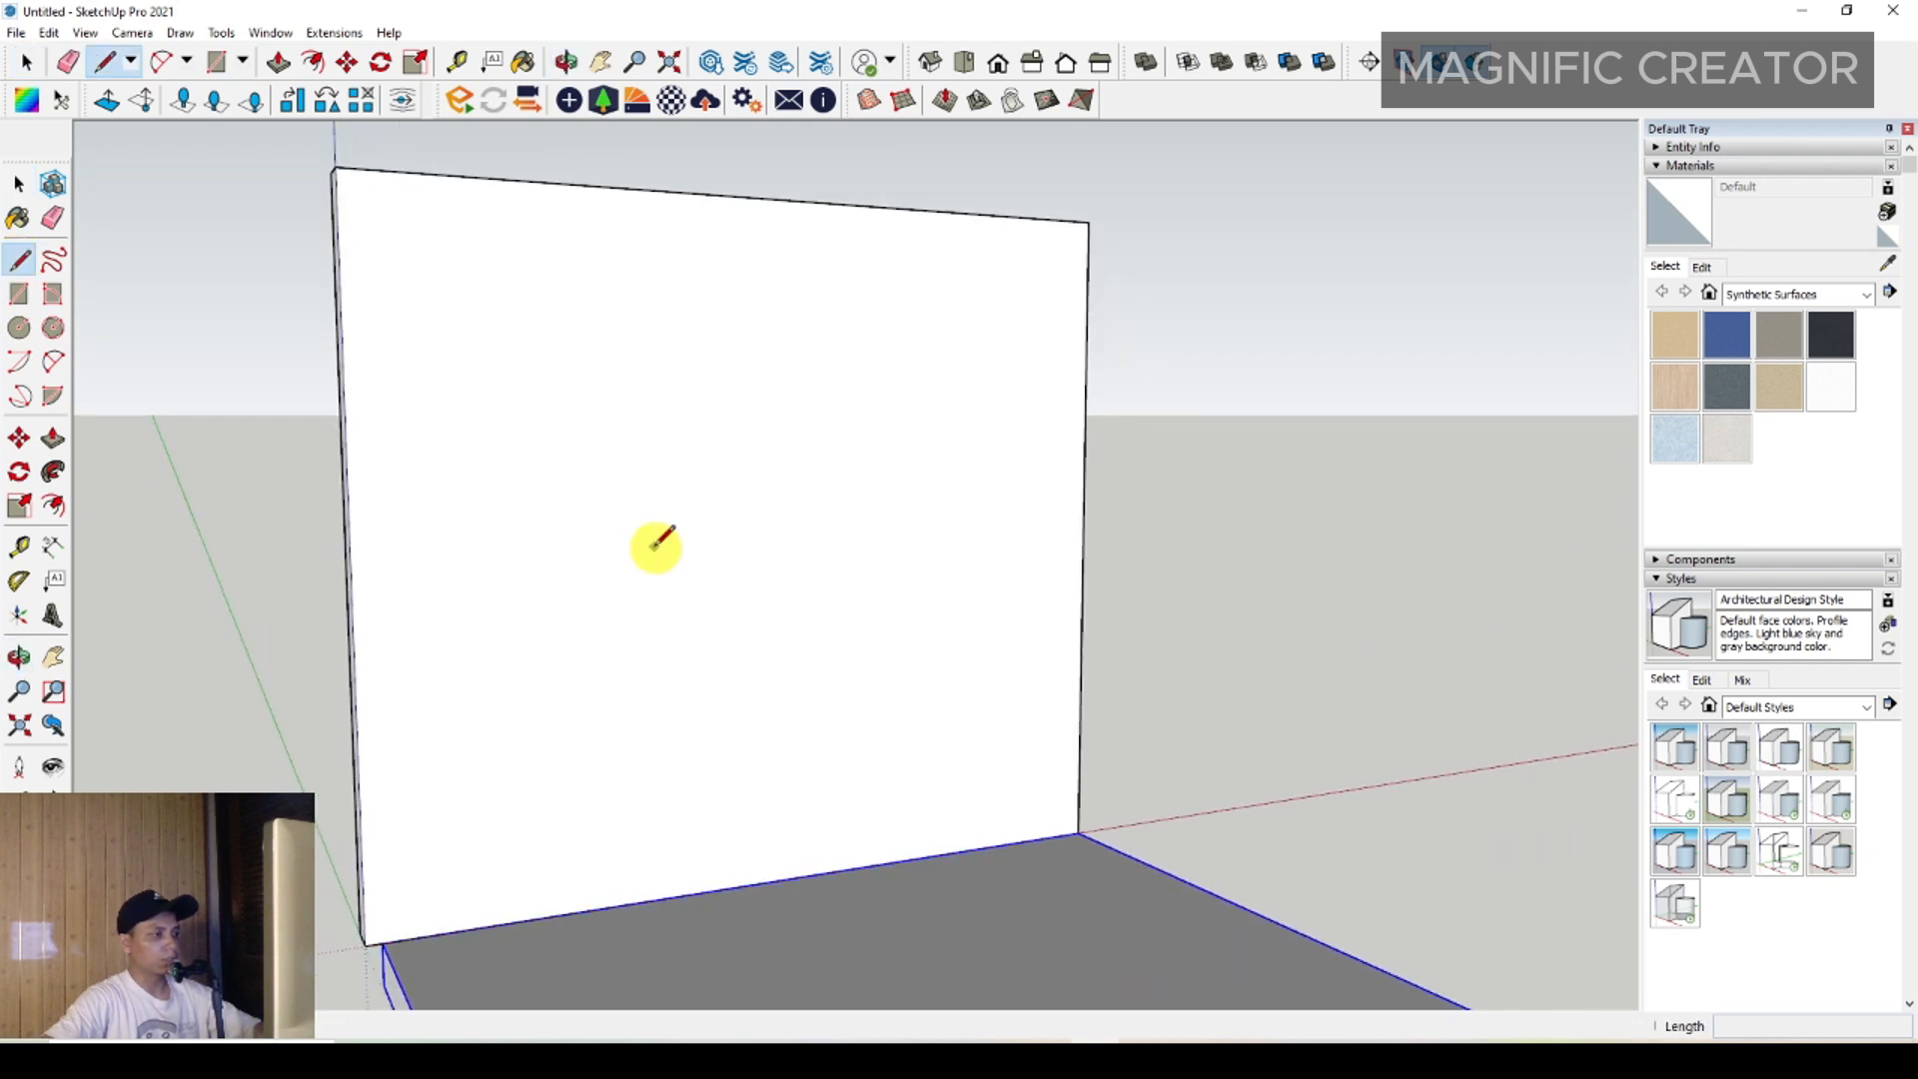
{"action": "left_click", "coordinate": [473, 537]}
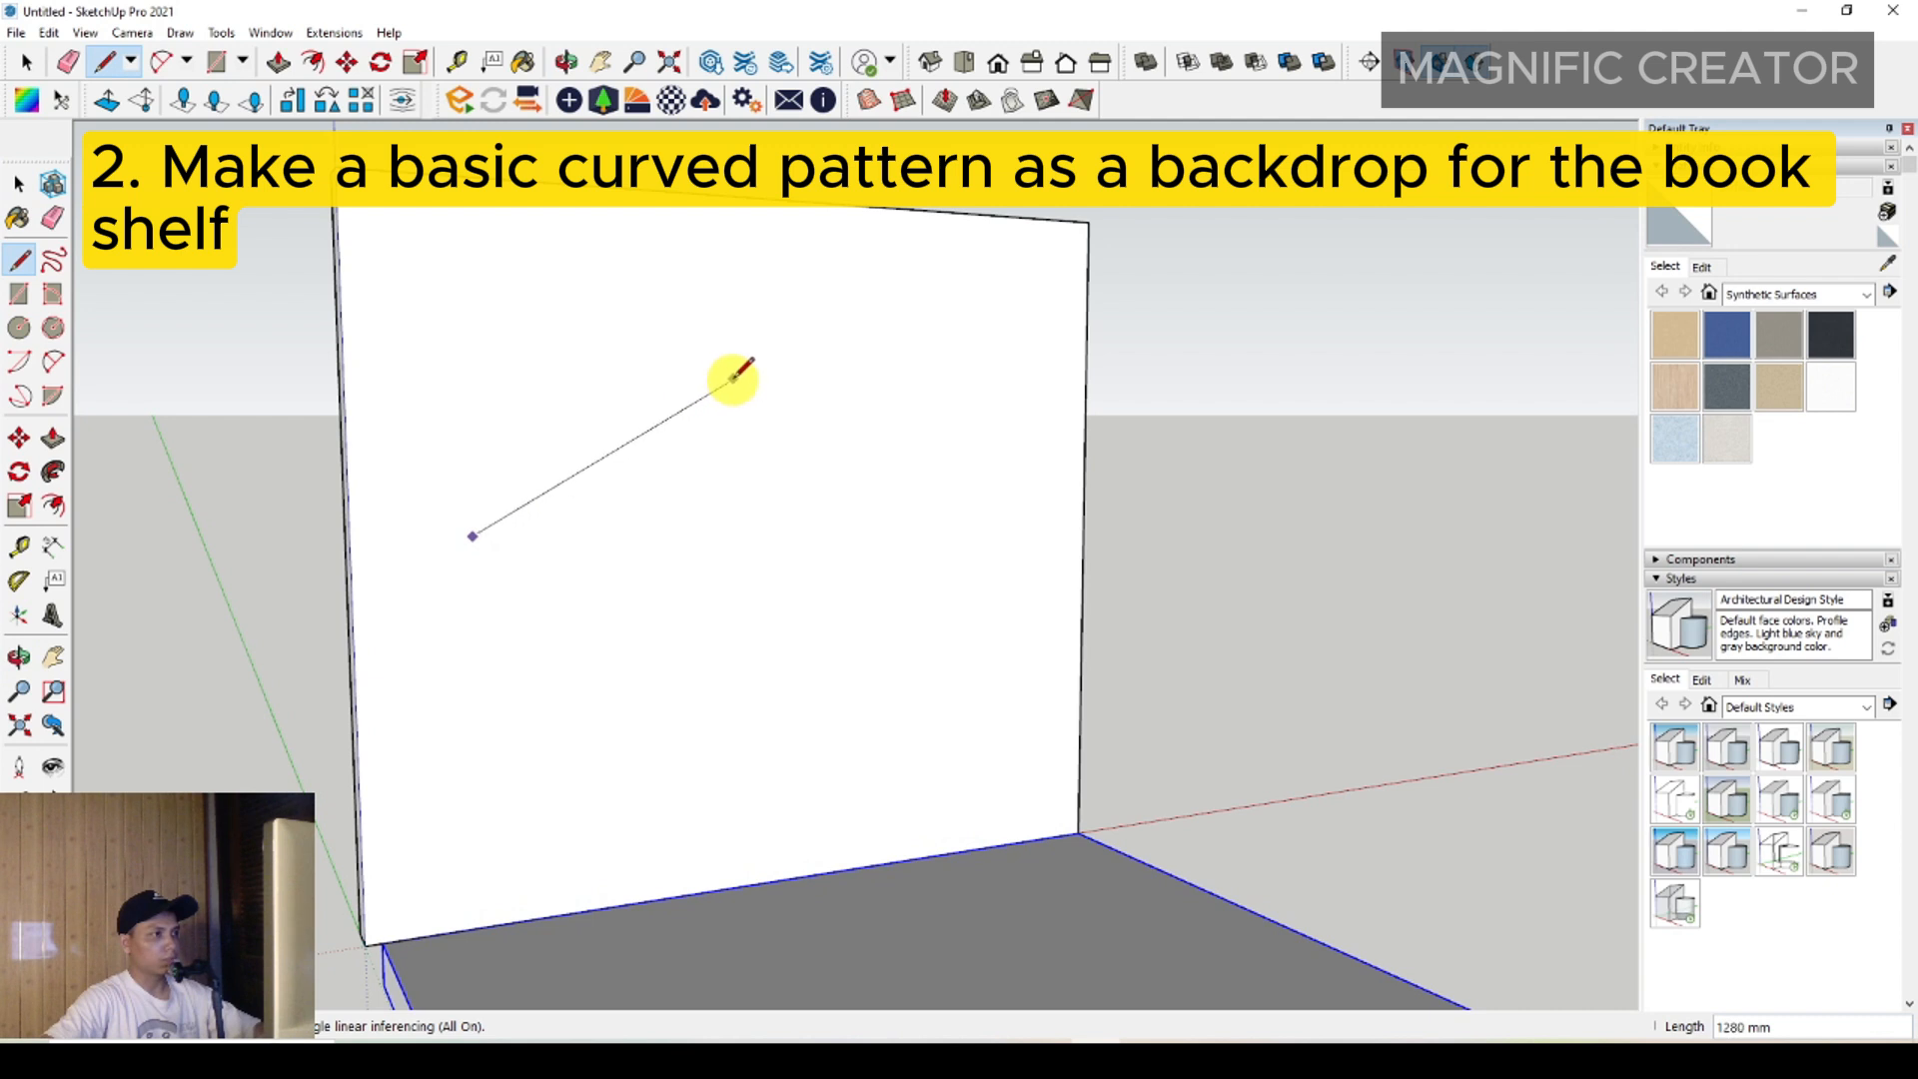
{"action": "left_click", "coordinate": [748, 373]}
{"action": "scroll", "coordinate": [989, 376], "scroll_direction": "up", "scroll_amount": 1}
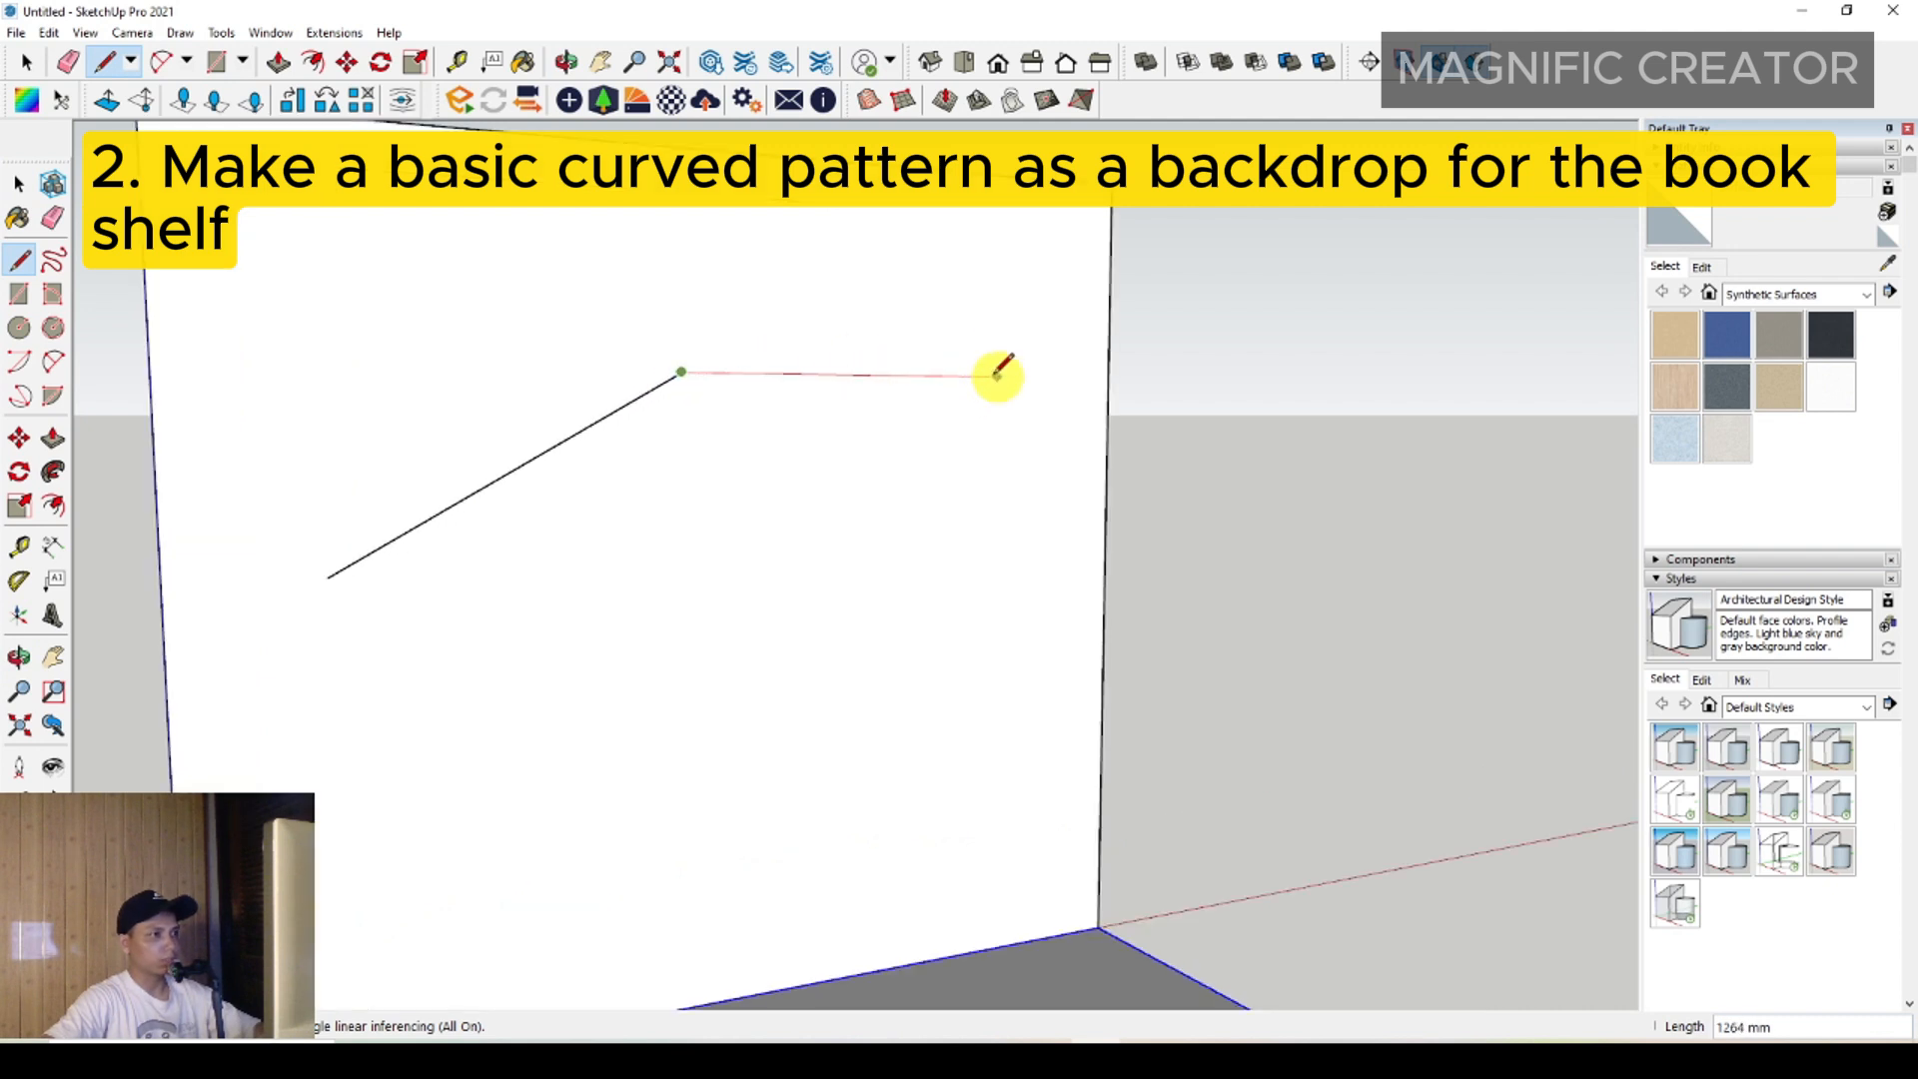
{"action": "left_click", "coordinate": [1035, 455]}
{"action": "left_click", "coordinate": [964, 727]}
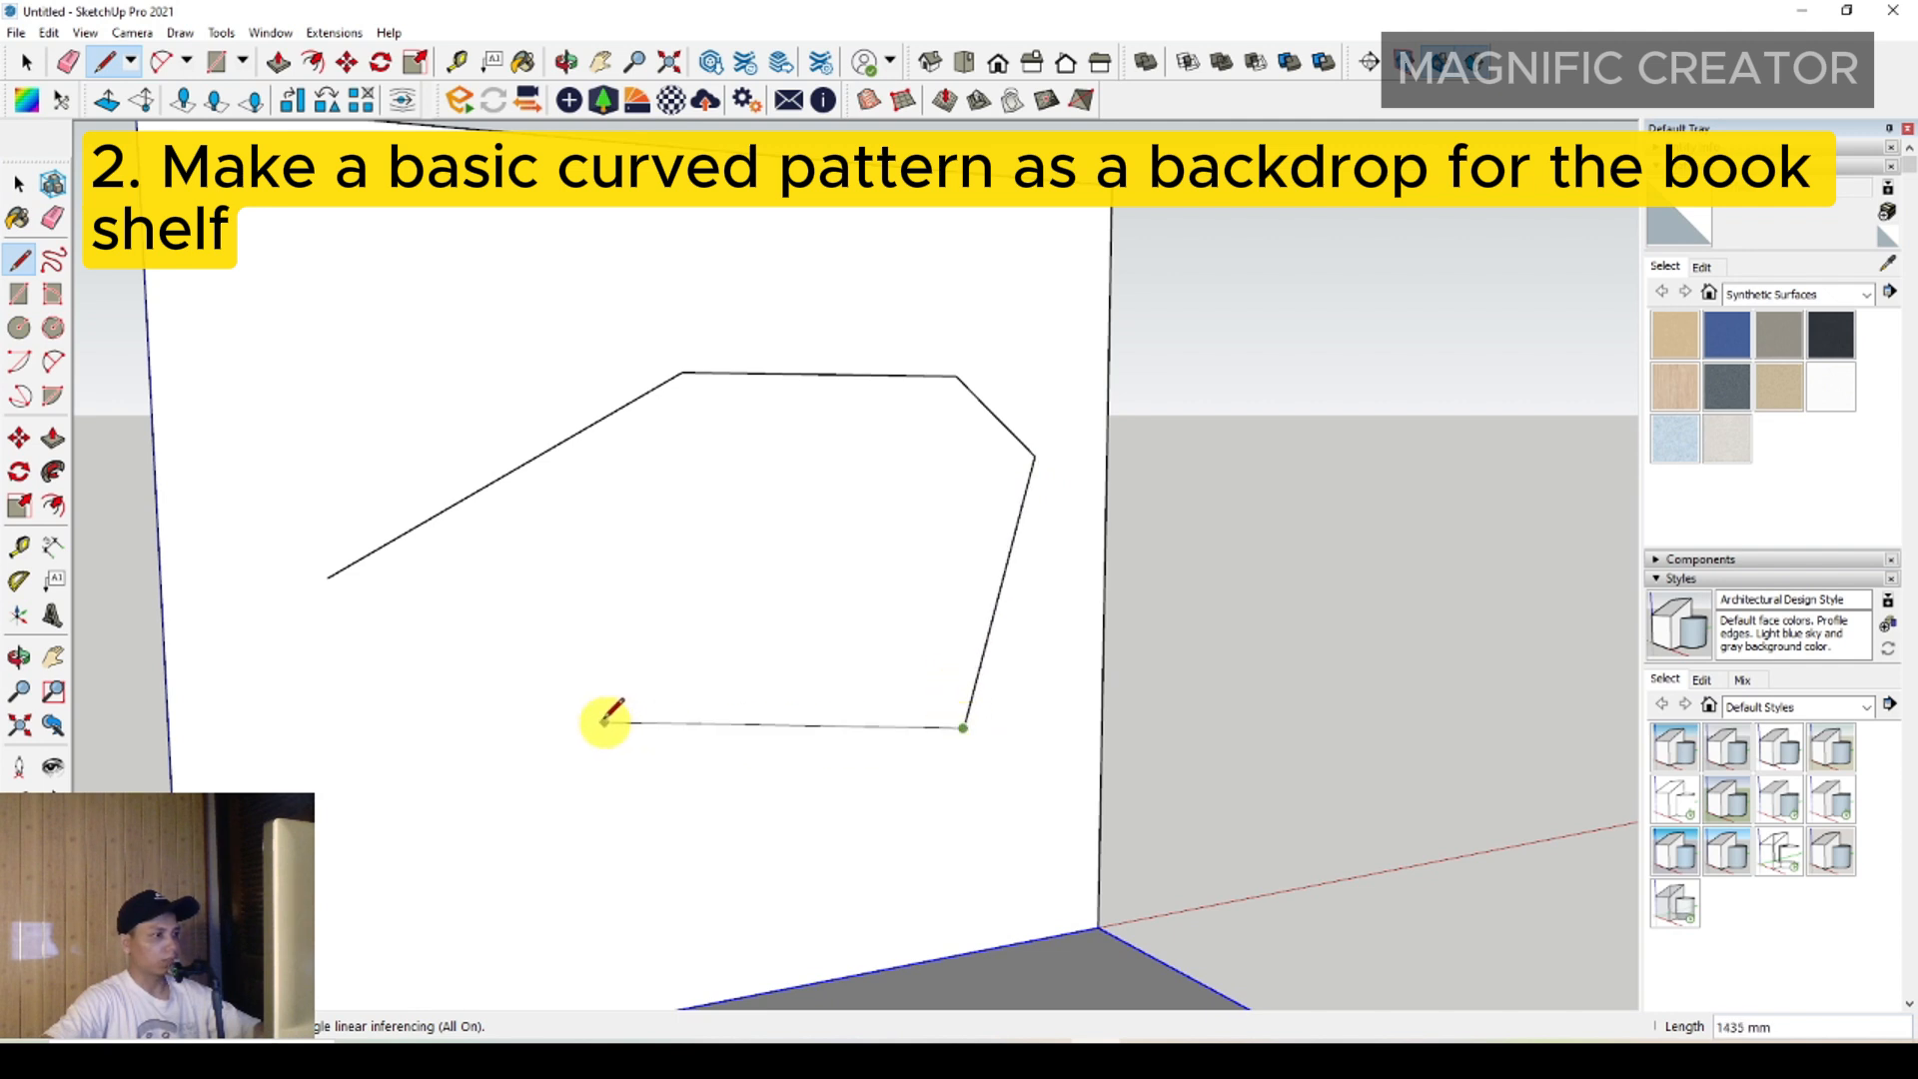
{"action": "left_click", "coordinate": [451, 678]}
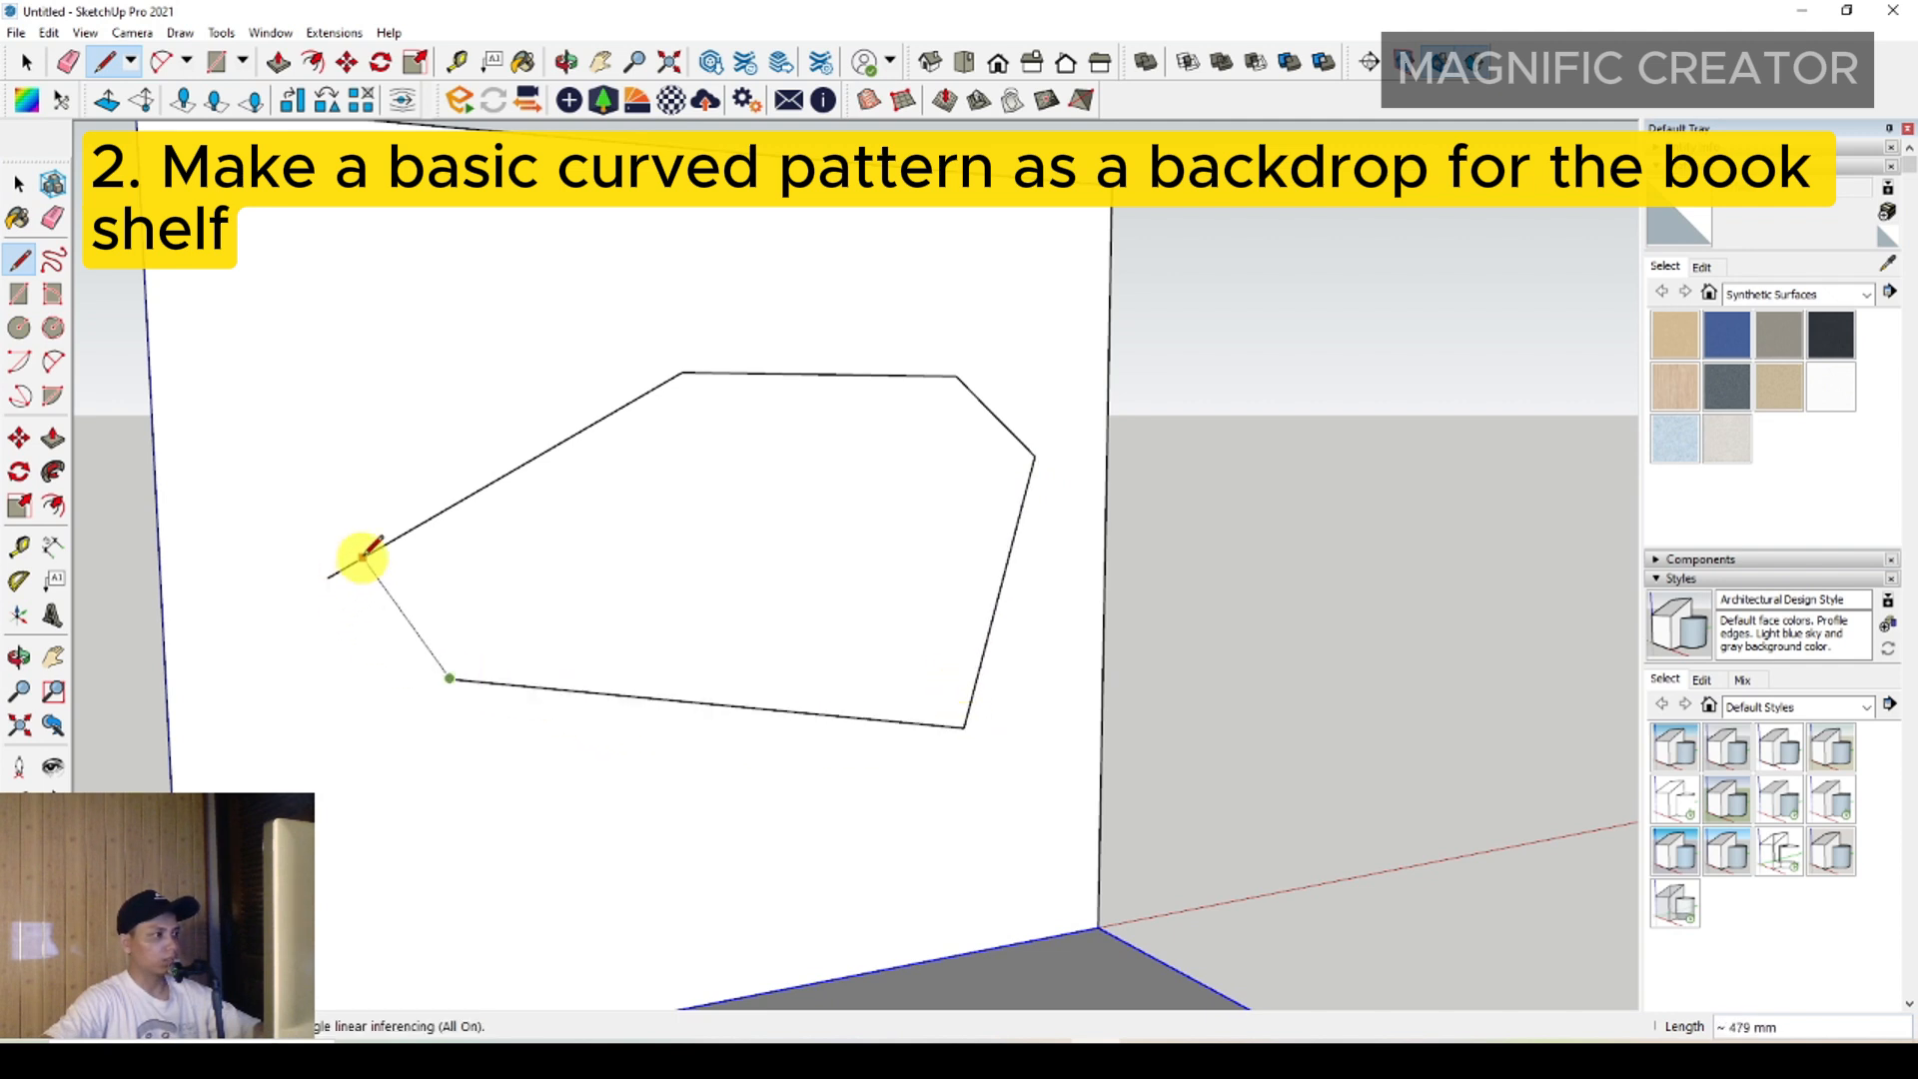
{"action": "left_click", "coordinate": [363, 553]}
Erase the short line stub sticking out past the outline's left corner
{"action": "key", "text": "space"}
{"action": "right_click", "coordinate": [349, 565]}
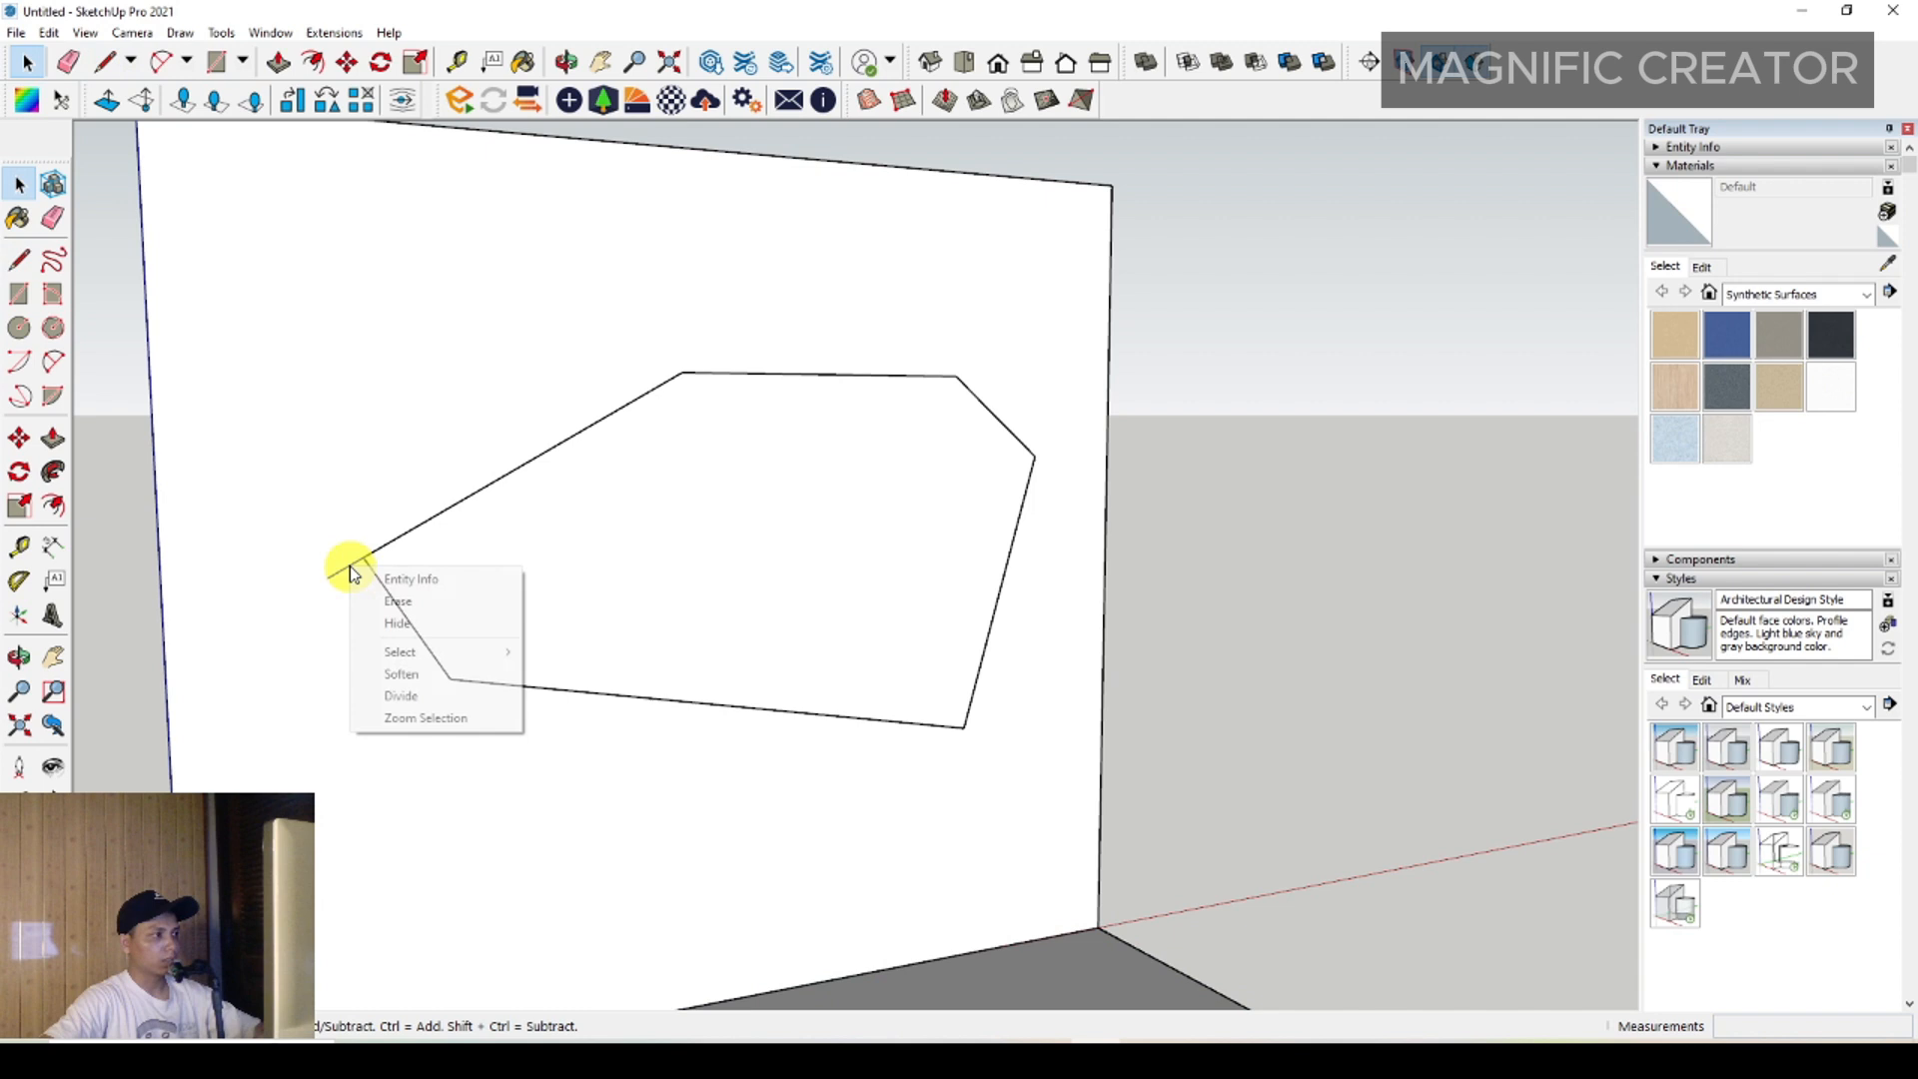
{"action": "left_click", "coordinate": [388, 605]}
Round the outline's left and lower-left corners with tangent 2 Point Arcs
{"action": "scroll", "coordinate": [547, 525], "scroll_direction": "up", "scroll_amount": 2}
{"action": "middle_click_drag", "start_coordinate": [544, 527], "coordinate": [396, 440]}
{"action": "scroll", "coordinate": [389, 437], "scroll_direction": "up", "scroll_amount": 1}
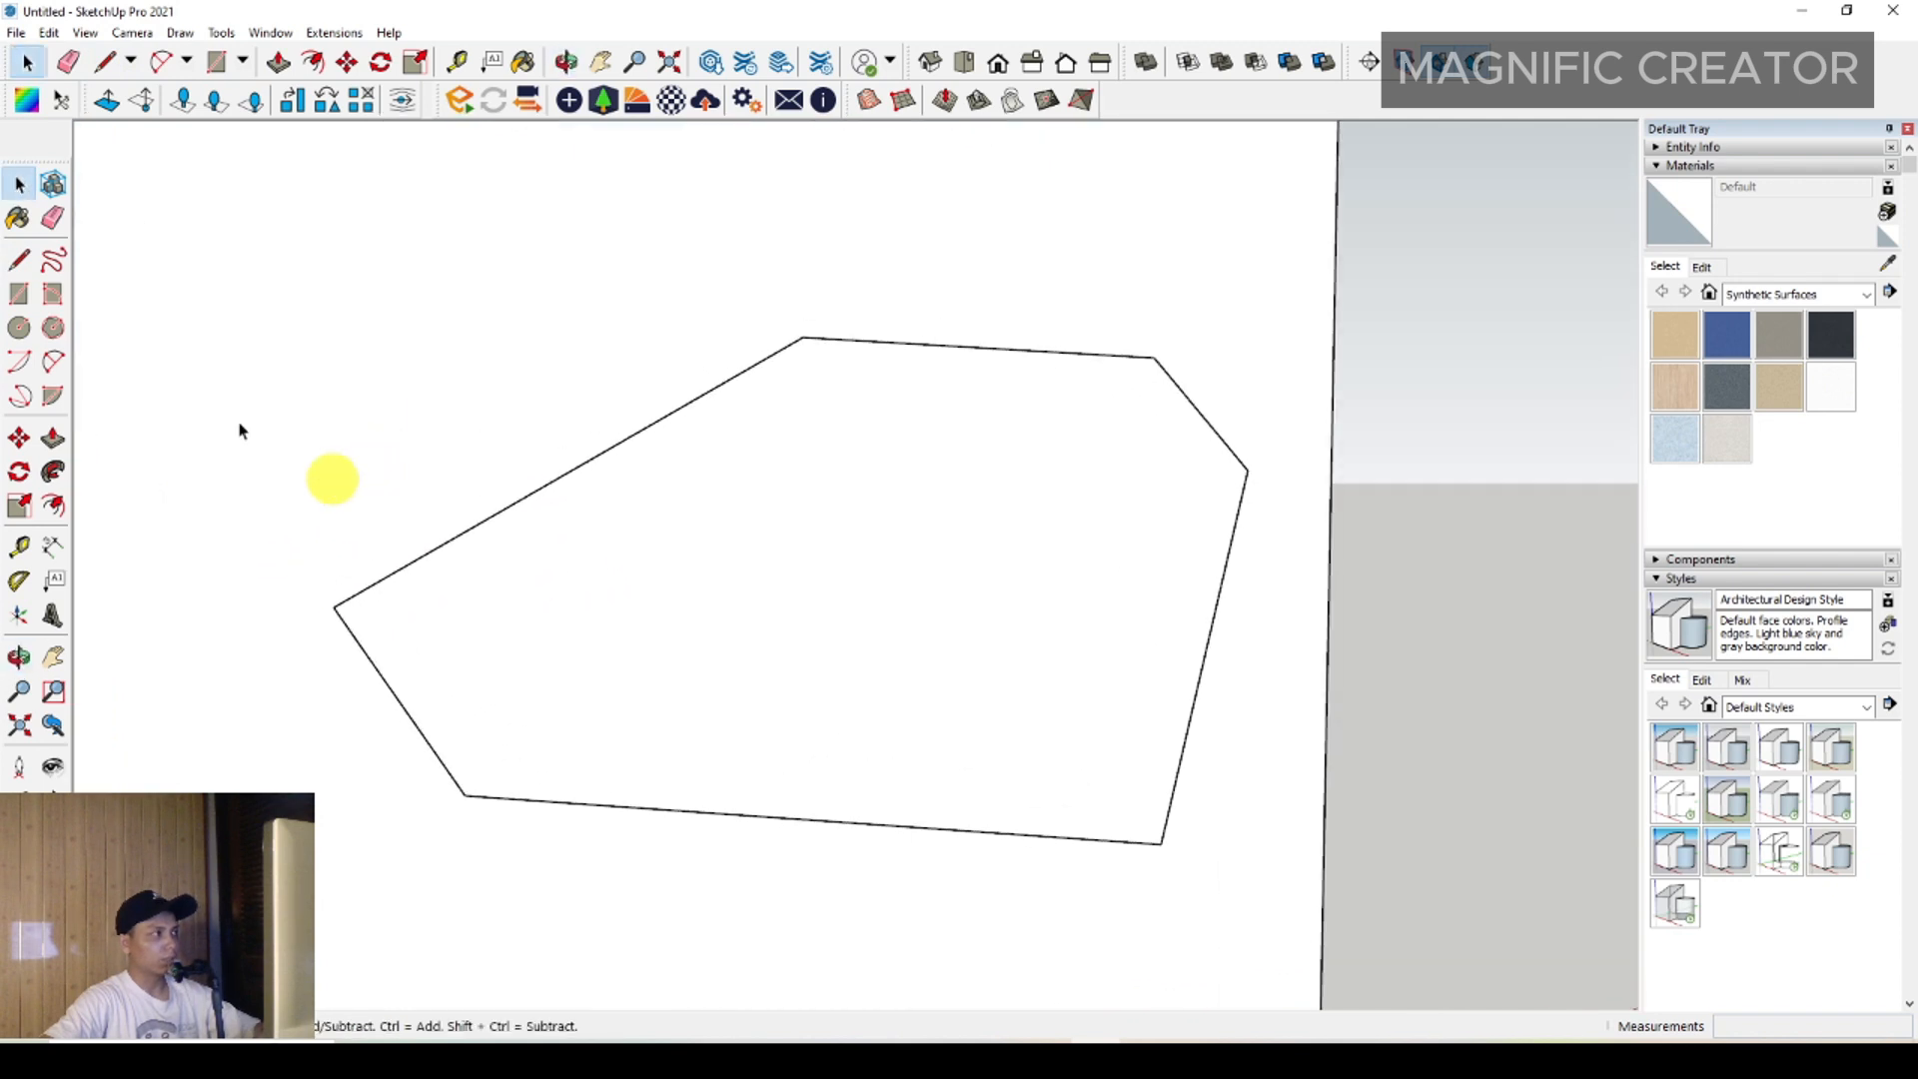
{"action": "left_click", "coordinate": [53, 361]}
{"action": "scroll", "coordinate": [365, 638], "scroll_direction": "up", "scroll_amount": 1}
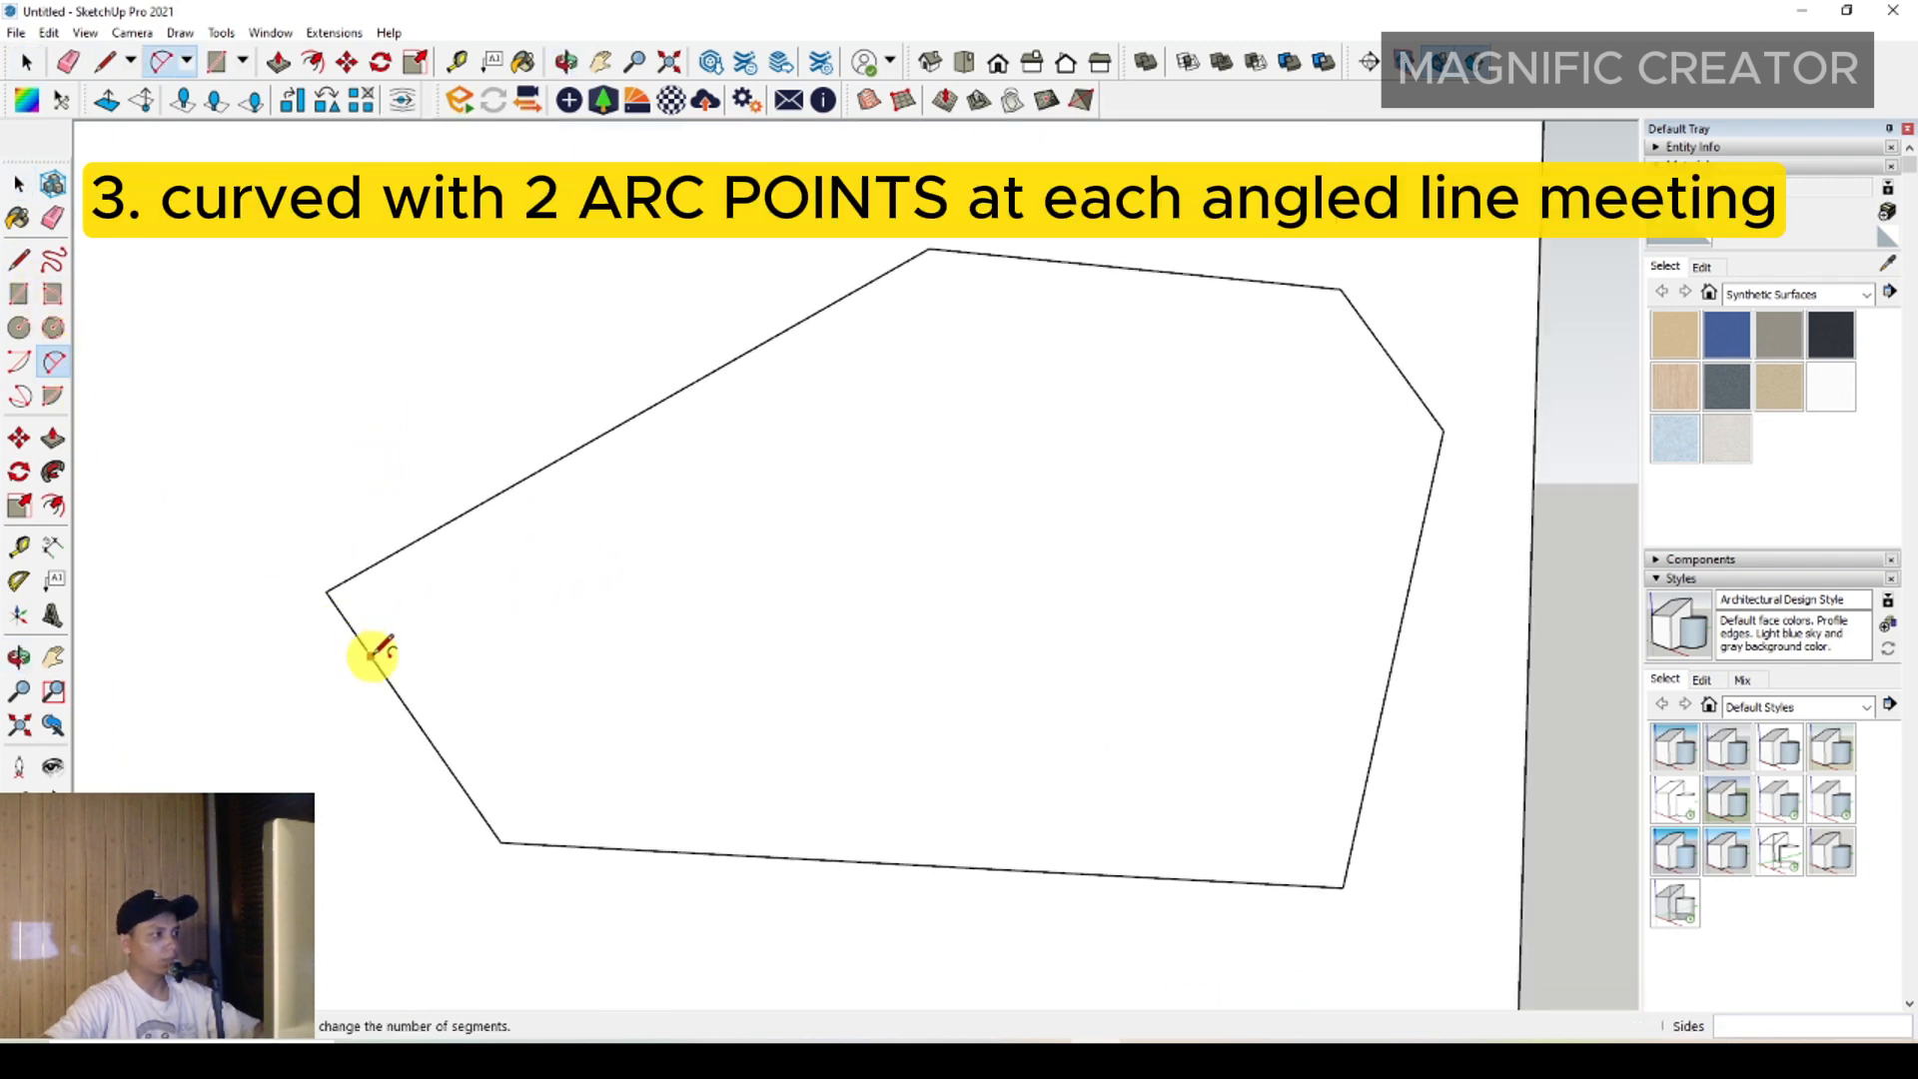
{"action": "left_click", "coordinate": [371, 656]}
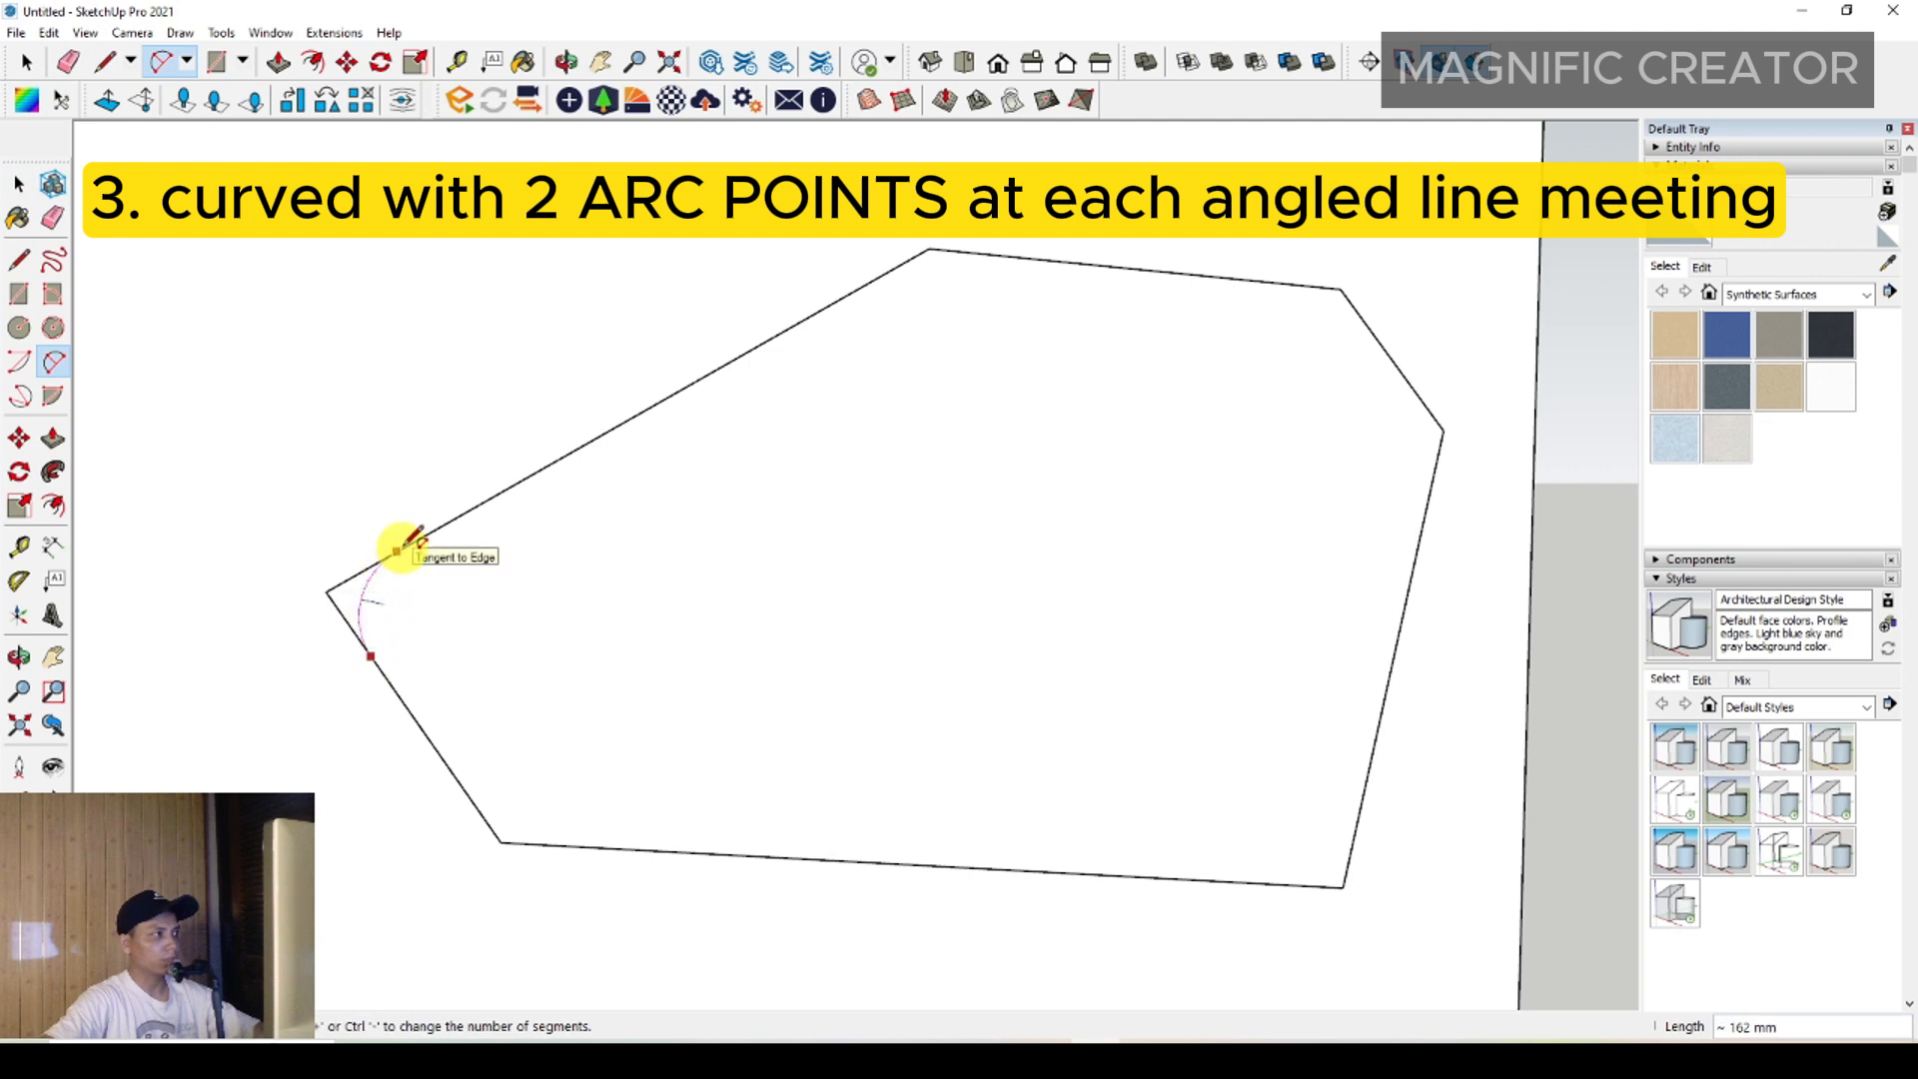
{"action": "double_click", "coordinate": [400, 547]}
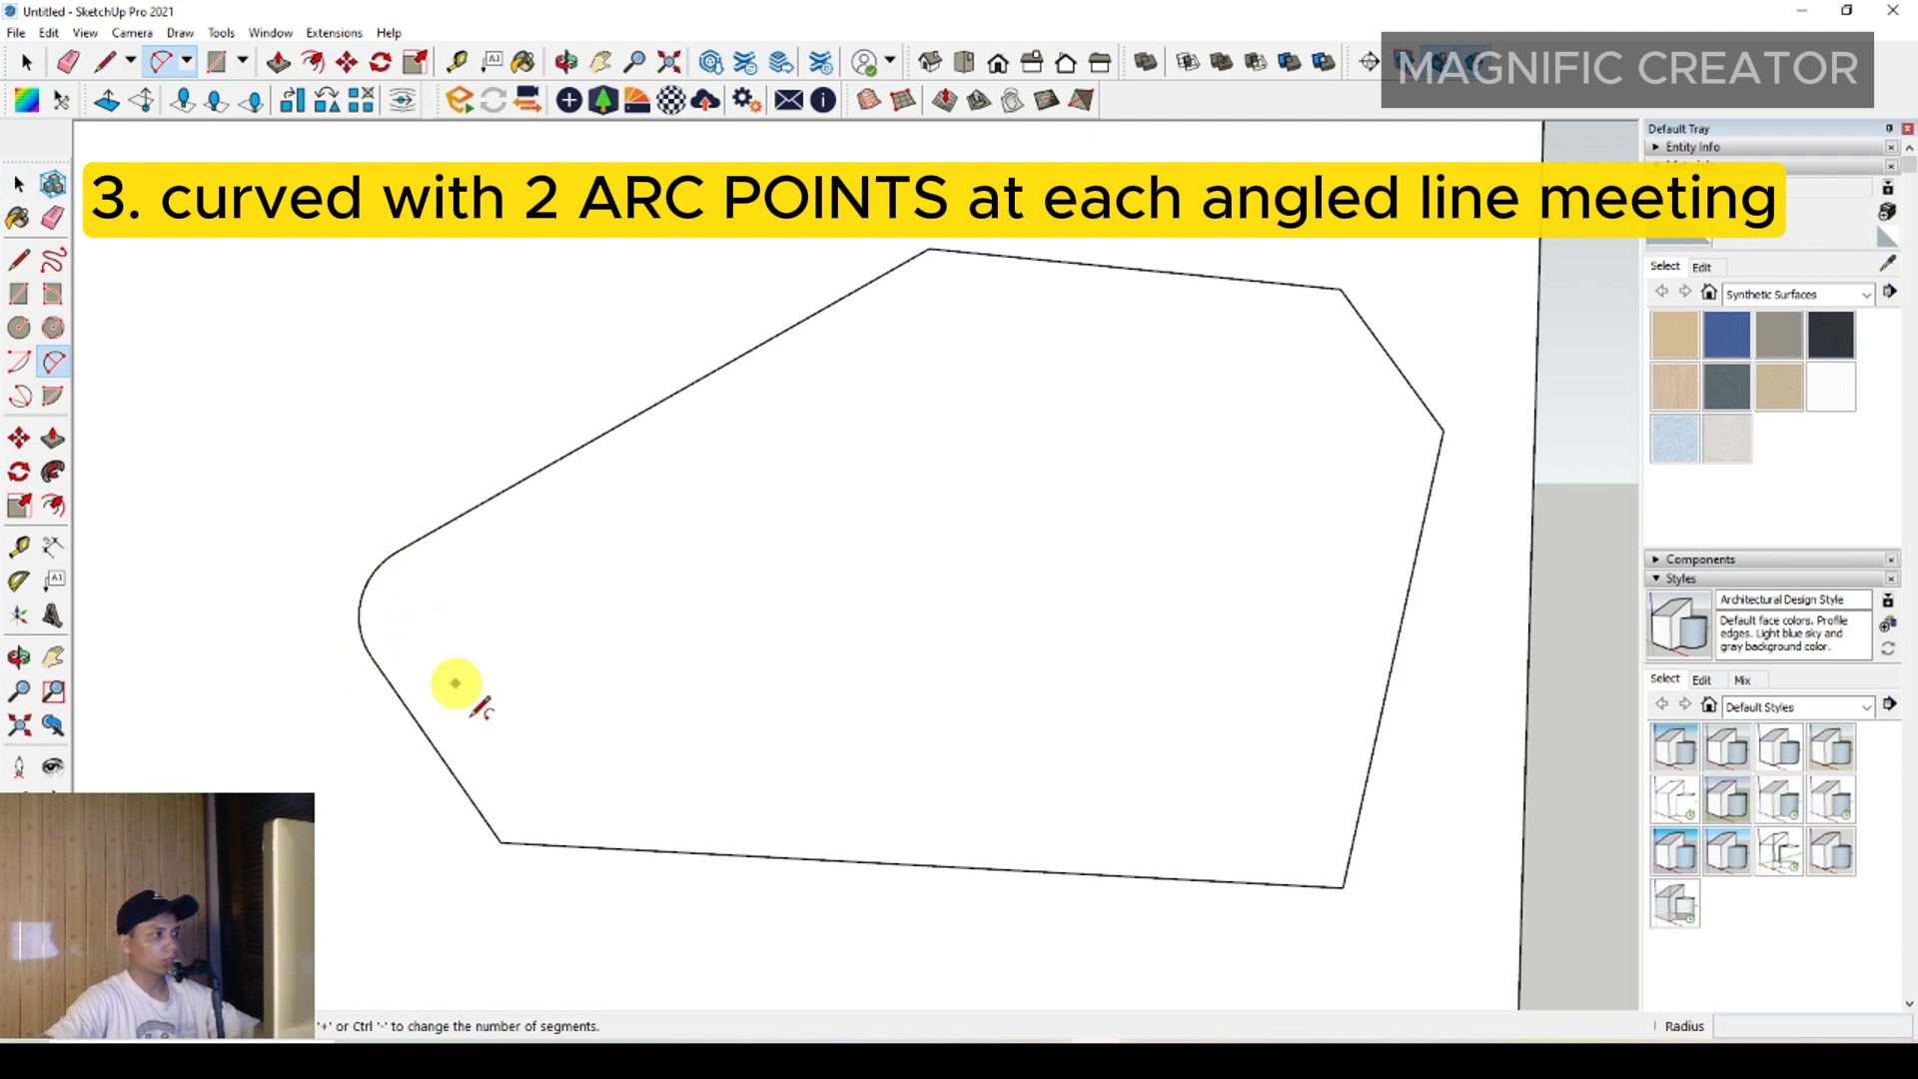
{"action": "left_click", "coordinate": [452, 772]}
{"action": "double_click", "coordinate": [584, 846]}
{"action": "key", "text": "space"}
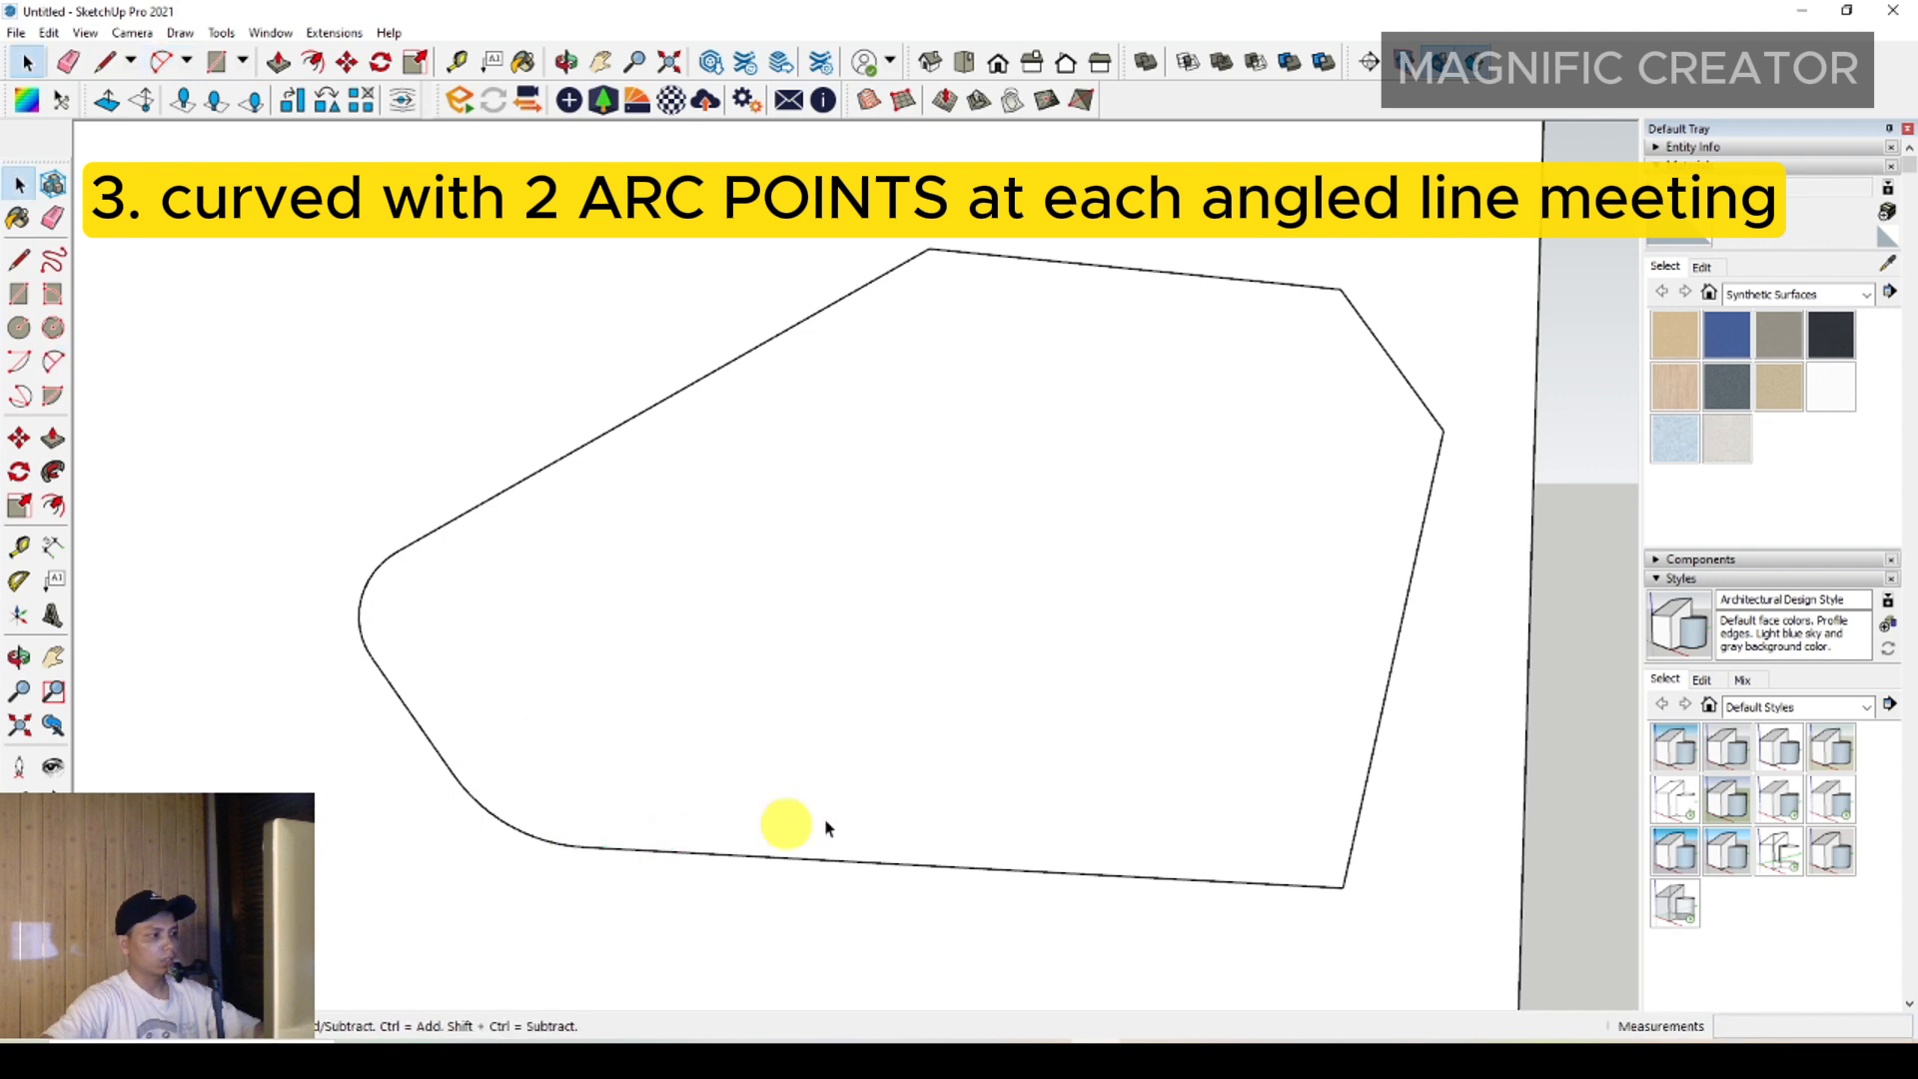
Round the outline's lower-right corner with a tangent 2 Point Arc
{"action": "left_click", "coordinate": [54, 364]}
{"action": "scroll", "coordinate": [1499, 905], "scroll_direction": "up", "scroll_amount": 2}
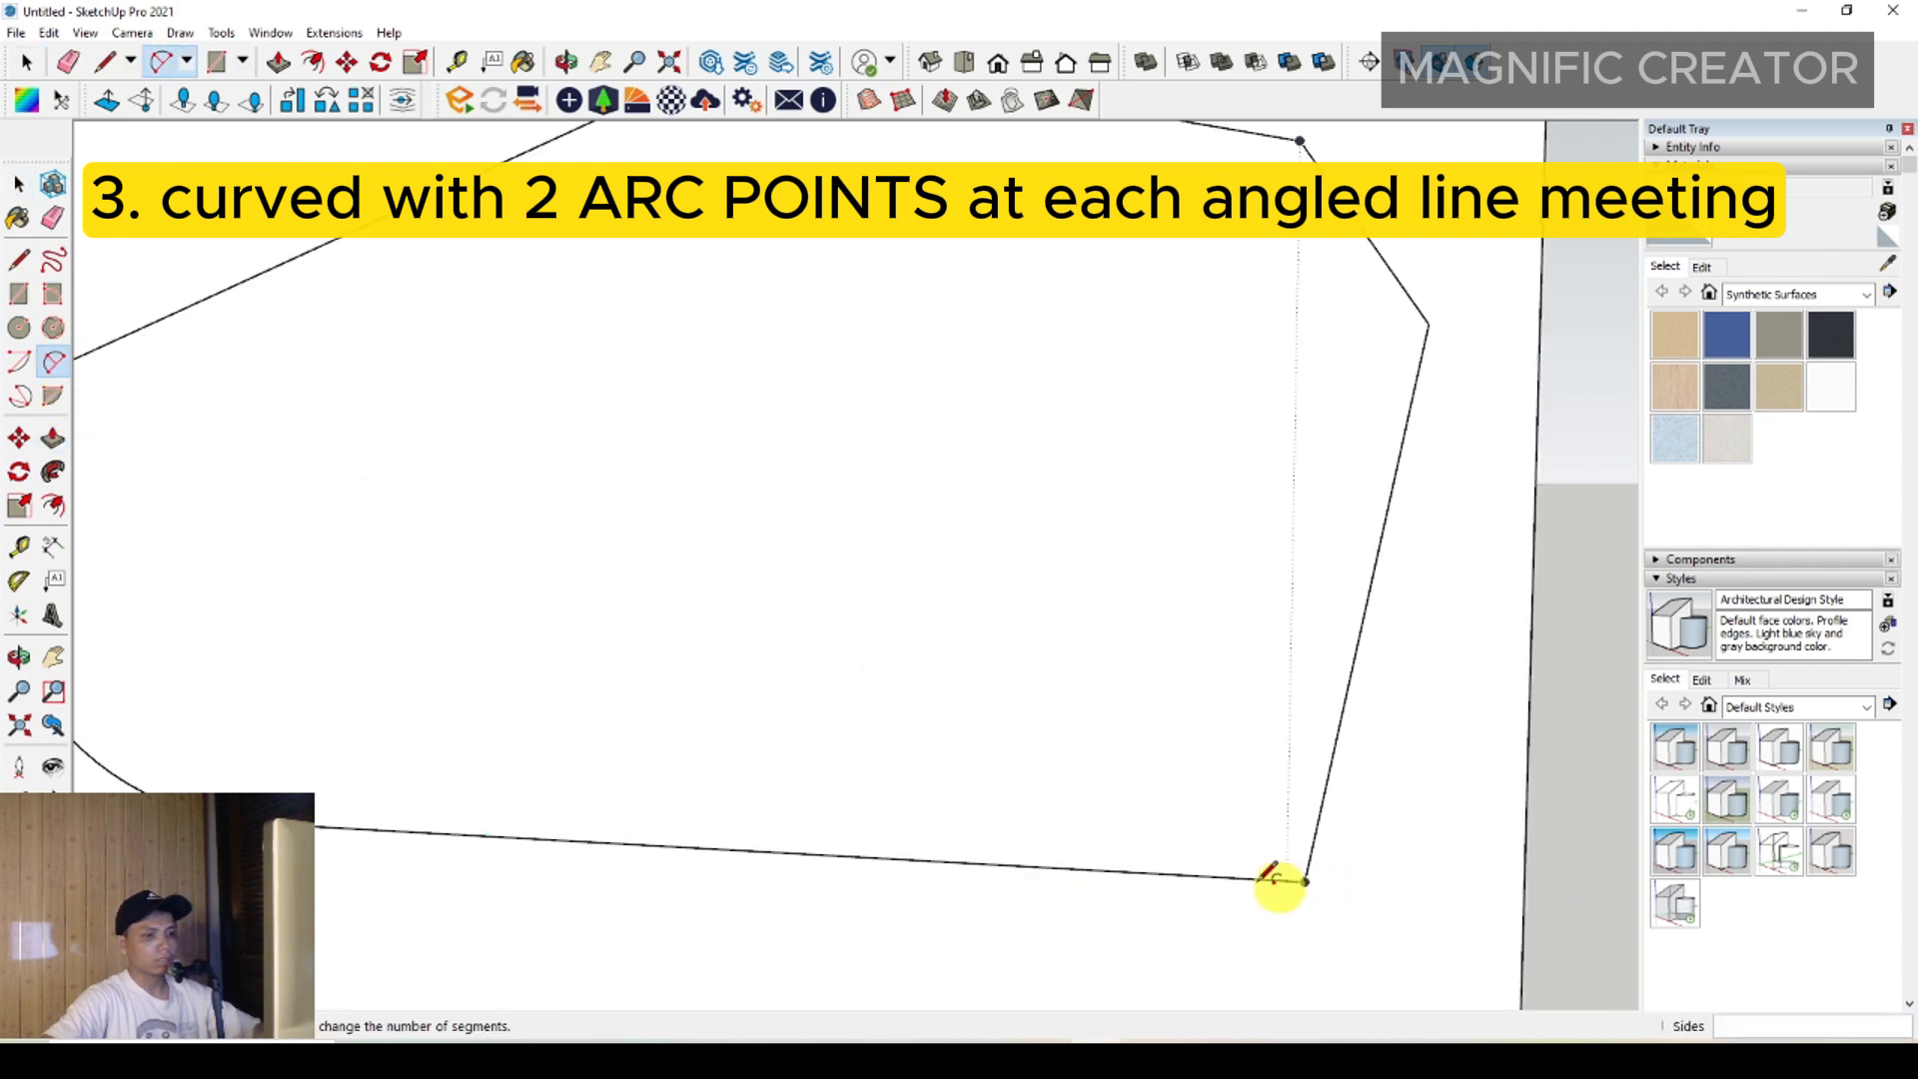
{"action": "left_click", "coordinate": [1185, 874]}
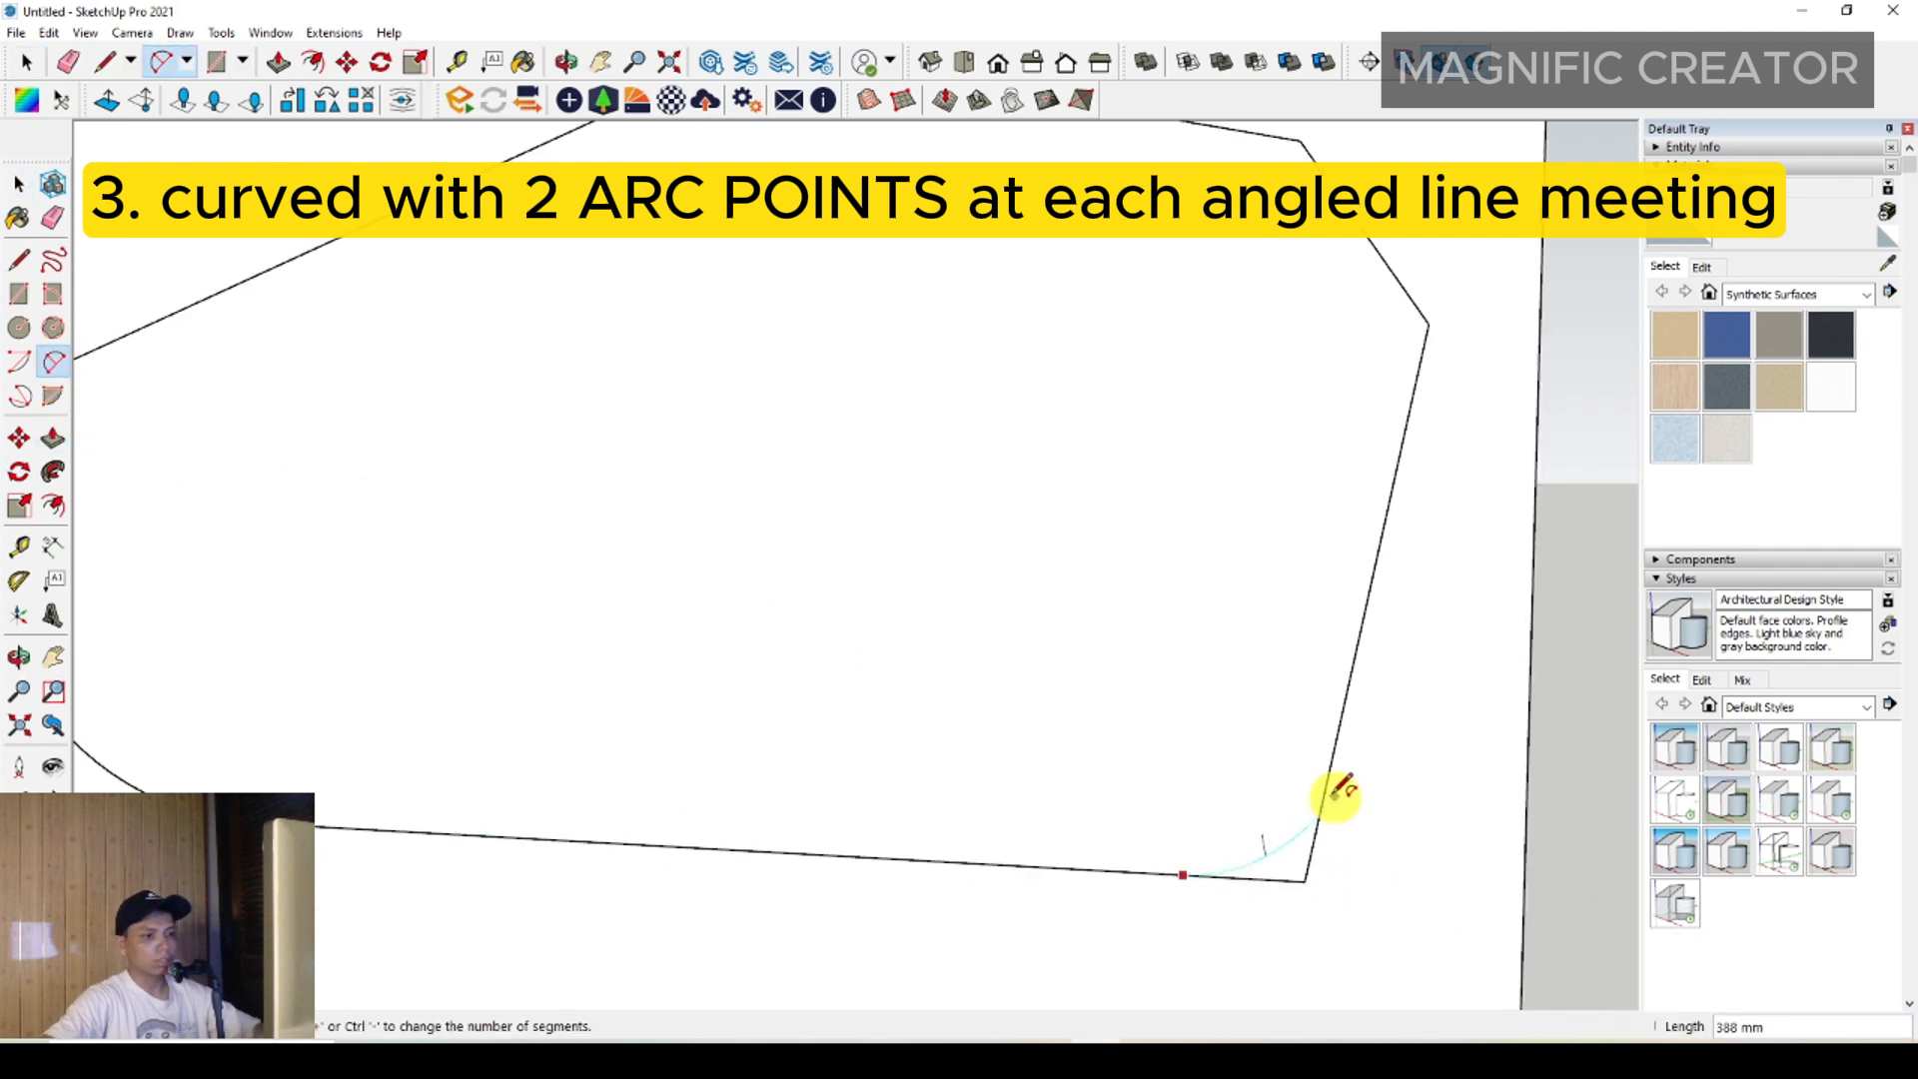
{"action": "left_click", "coordinate": [1339, 724]}
{"action": "scroll", "coordinate": [1299, 750], "scroll_direction": "down", "scroll_amount": 3}
Round the two upper-right corners of the outline with tangent 2 Point Arcs
{"action": "scroll", "coordinate": [1272, 506], "scroll_direction": "up", "scroll_amount": 3}
{"action": "left_click", "coordinate": [1259, 486]}
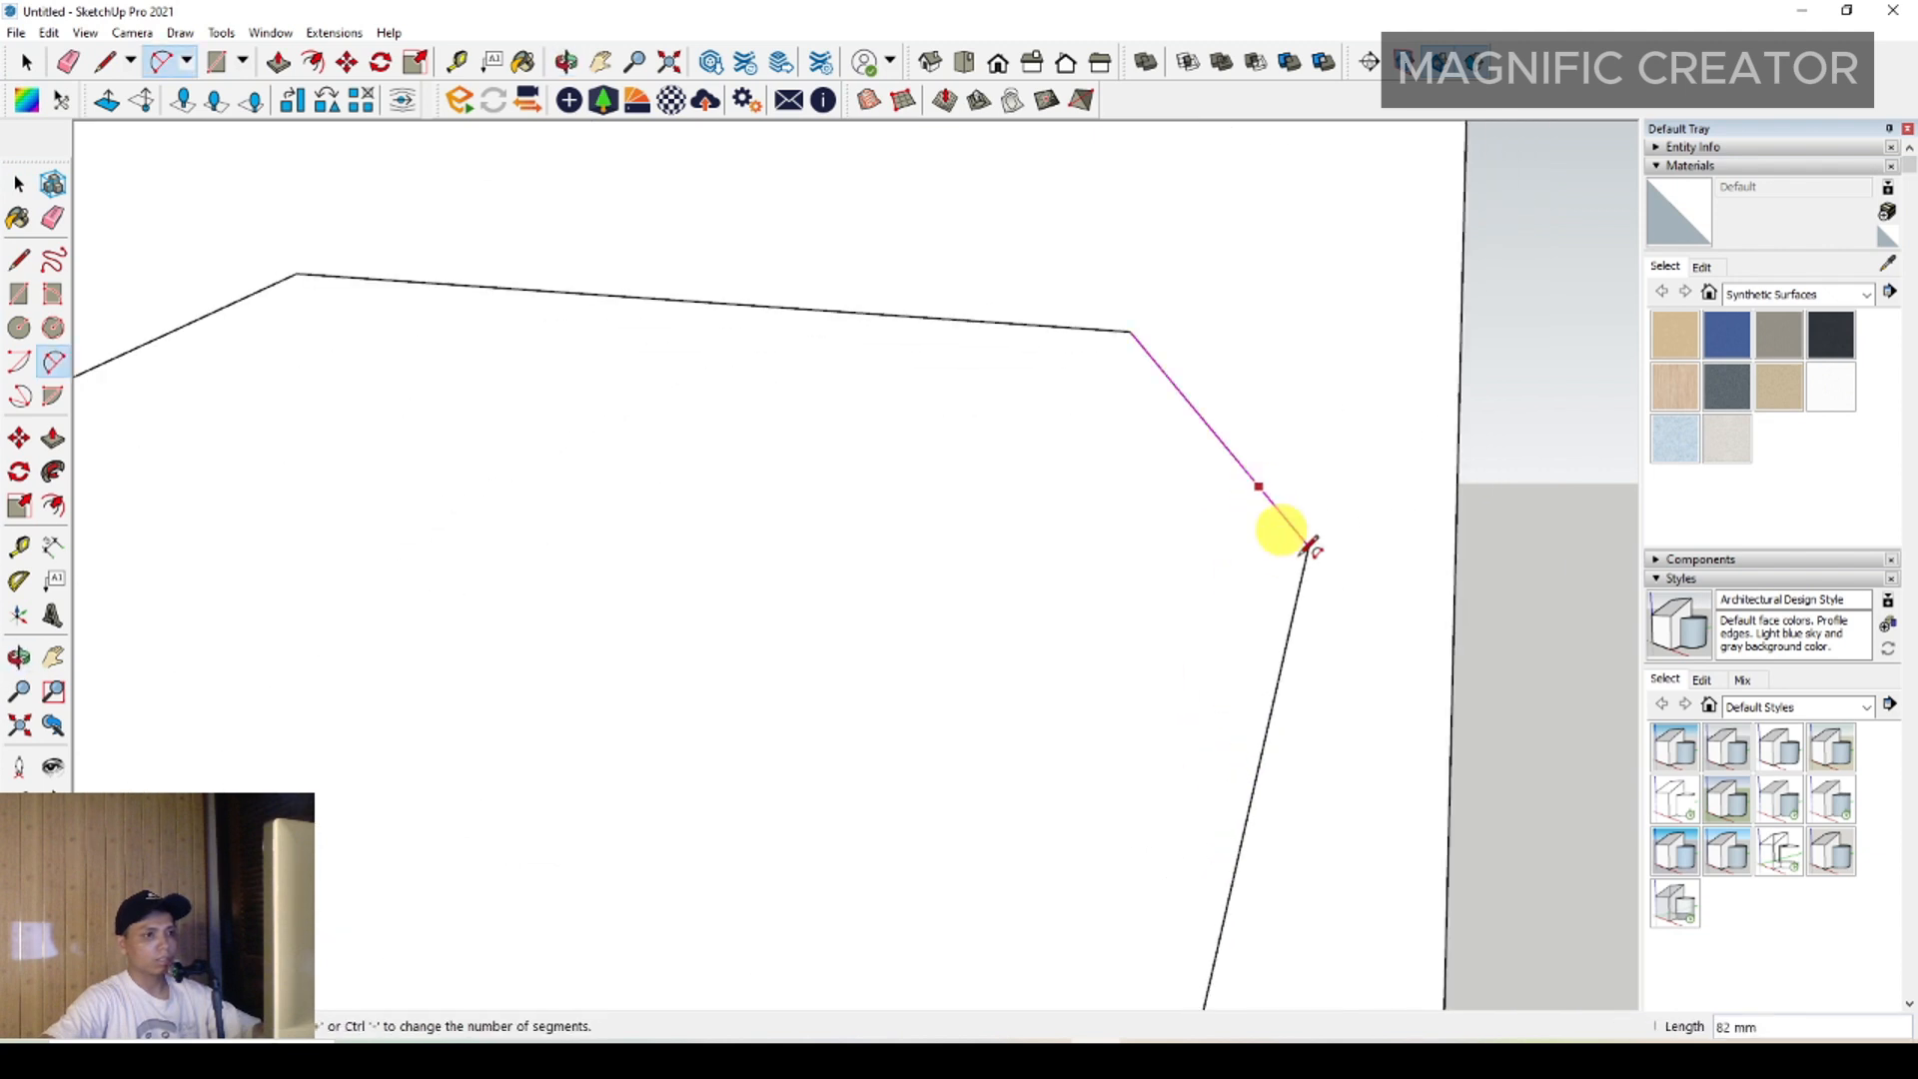
{"action": "double_click", "coordinate": [1286, 630]}
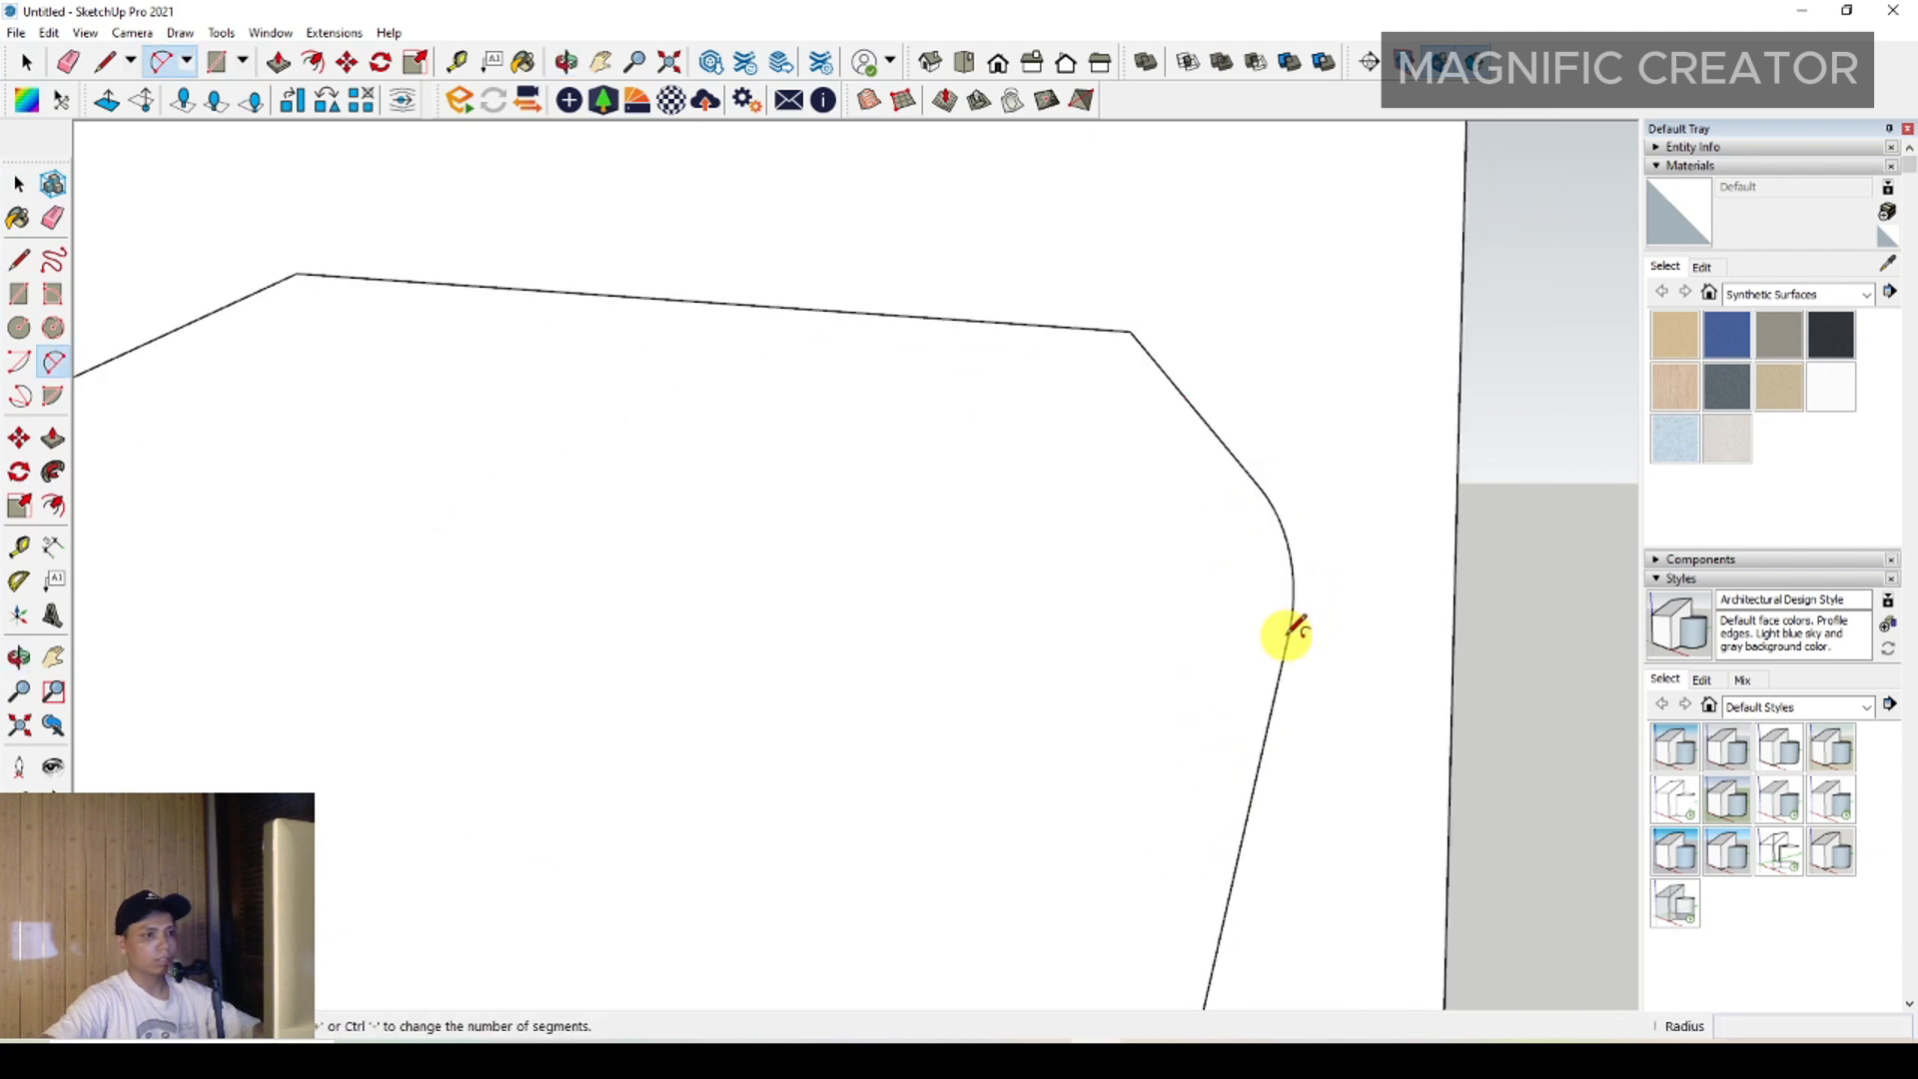
{"action": "left_click", "coordinate": [1186, 396]}
{"action": "double_click", "coordinate": [1053, 327]}
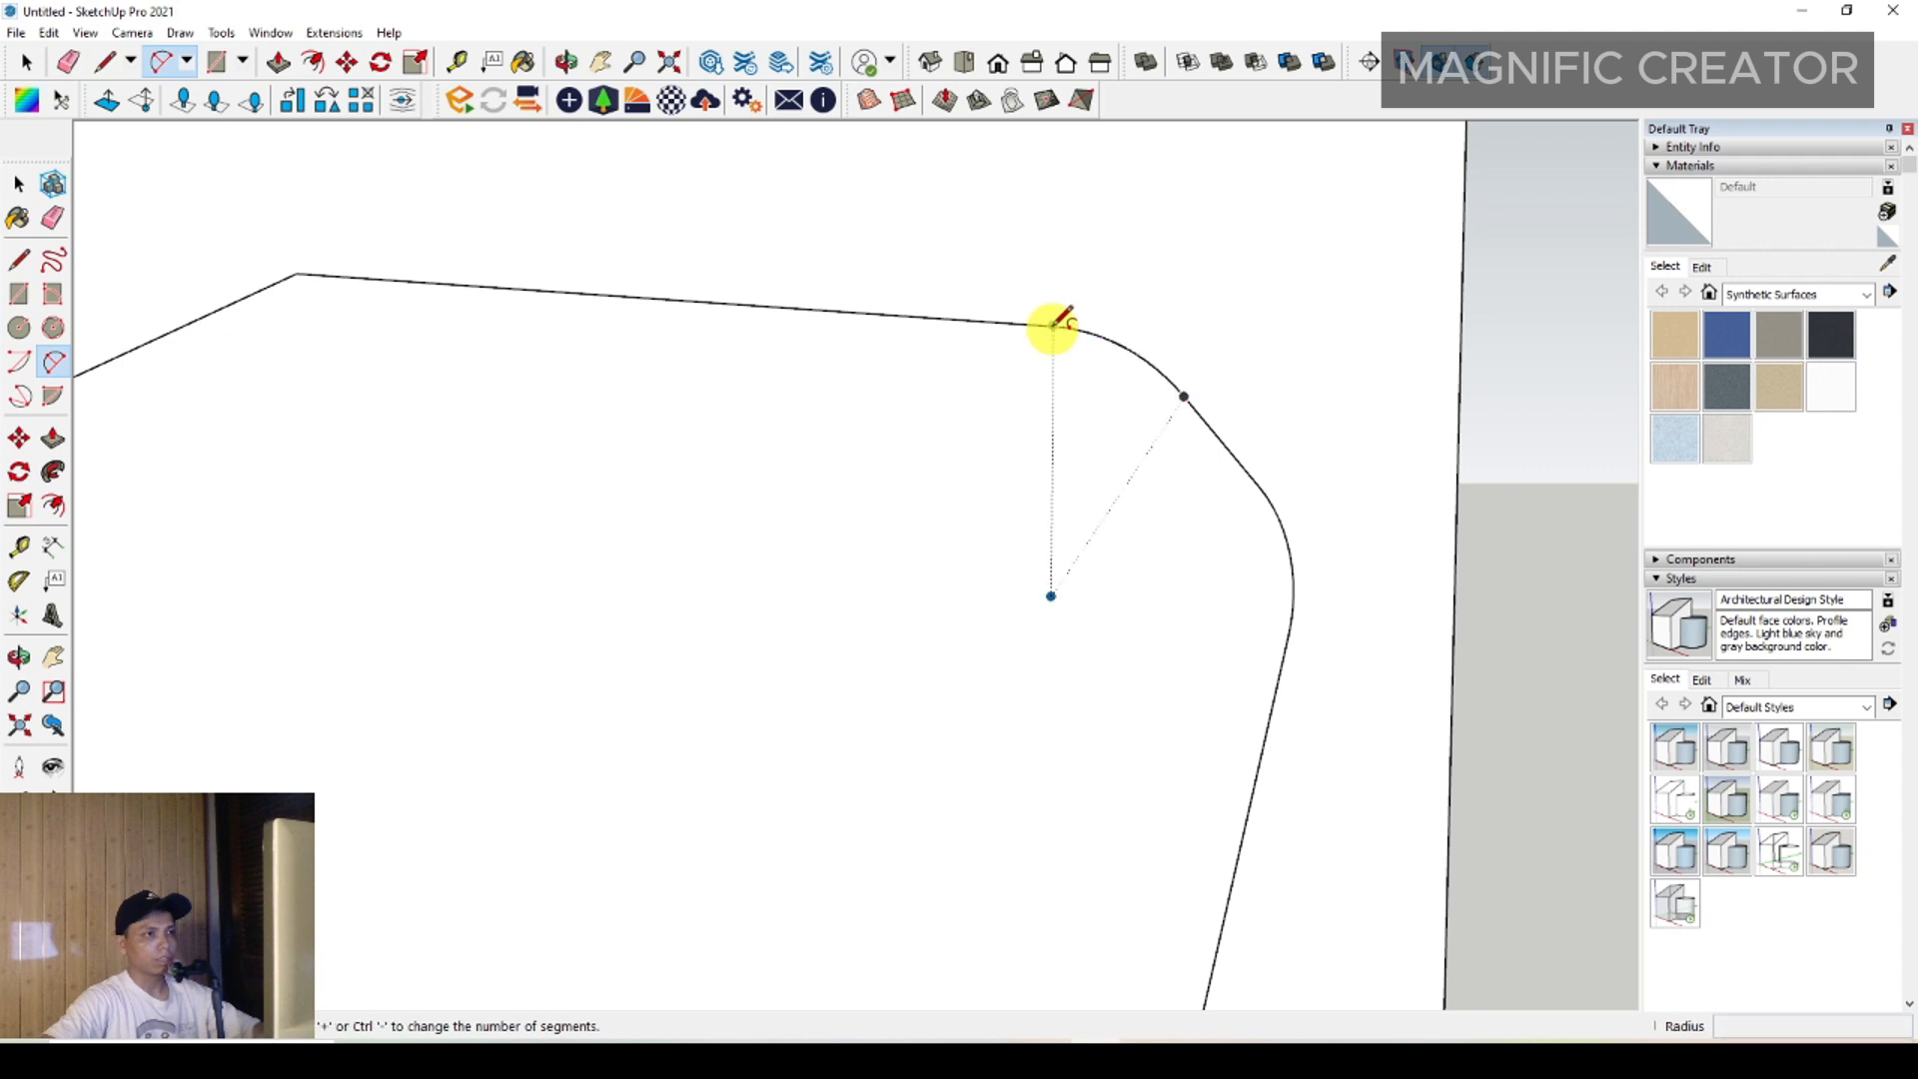
Round the remaining upper-left corner of the outline with a tangent 2 Point Arc
{"action": "scroll", "coordinate": [530, 280], "scroll_direction": "down", "scroll_amount": 1}
{"action": "middle_click_drag", "start_coordinate": [312, 265], "coordinate": [694, 365], "text": "shift"}
{"action": "scroll", "coordinate": [693, 377], "scroll_direction": "up", "scroll_amount": 2}
{"action": "left_click", "coordinate": [601, 371]}
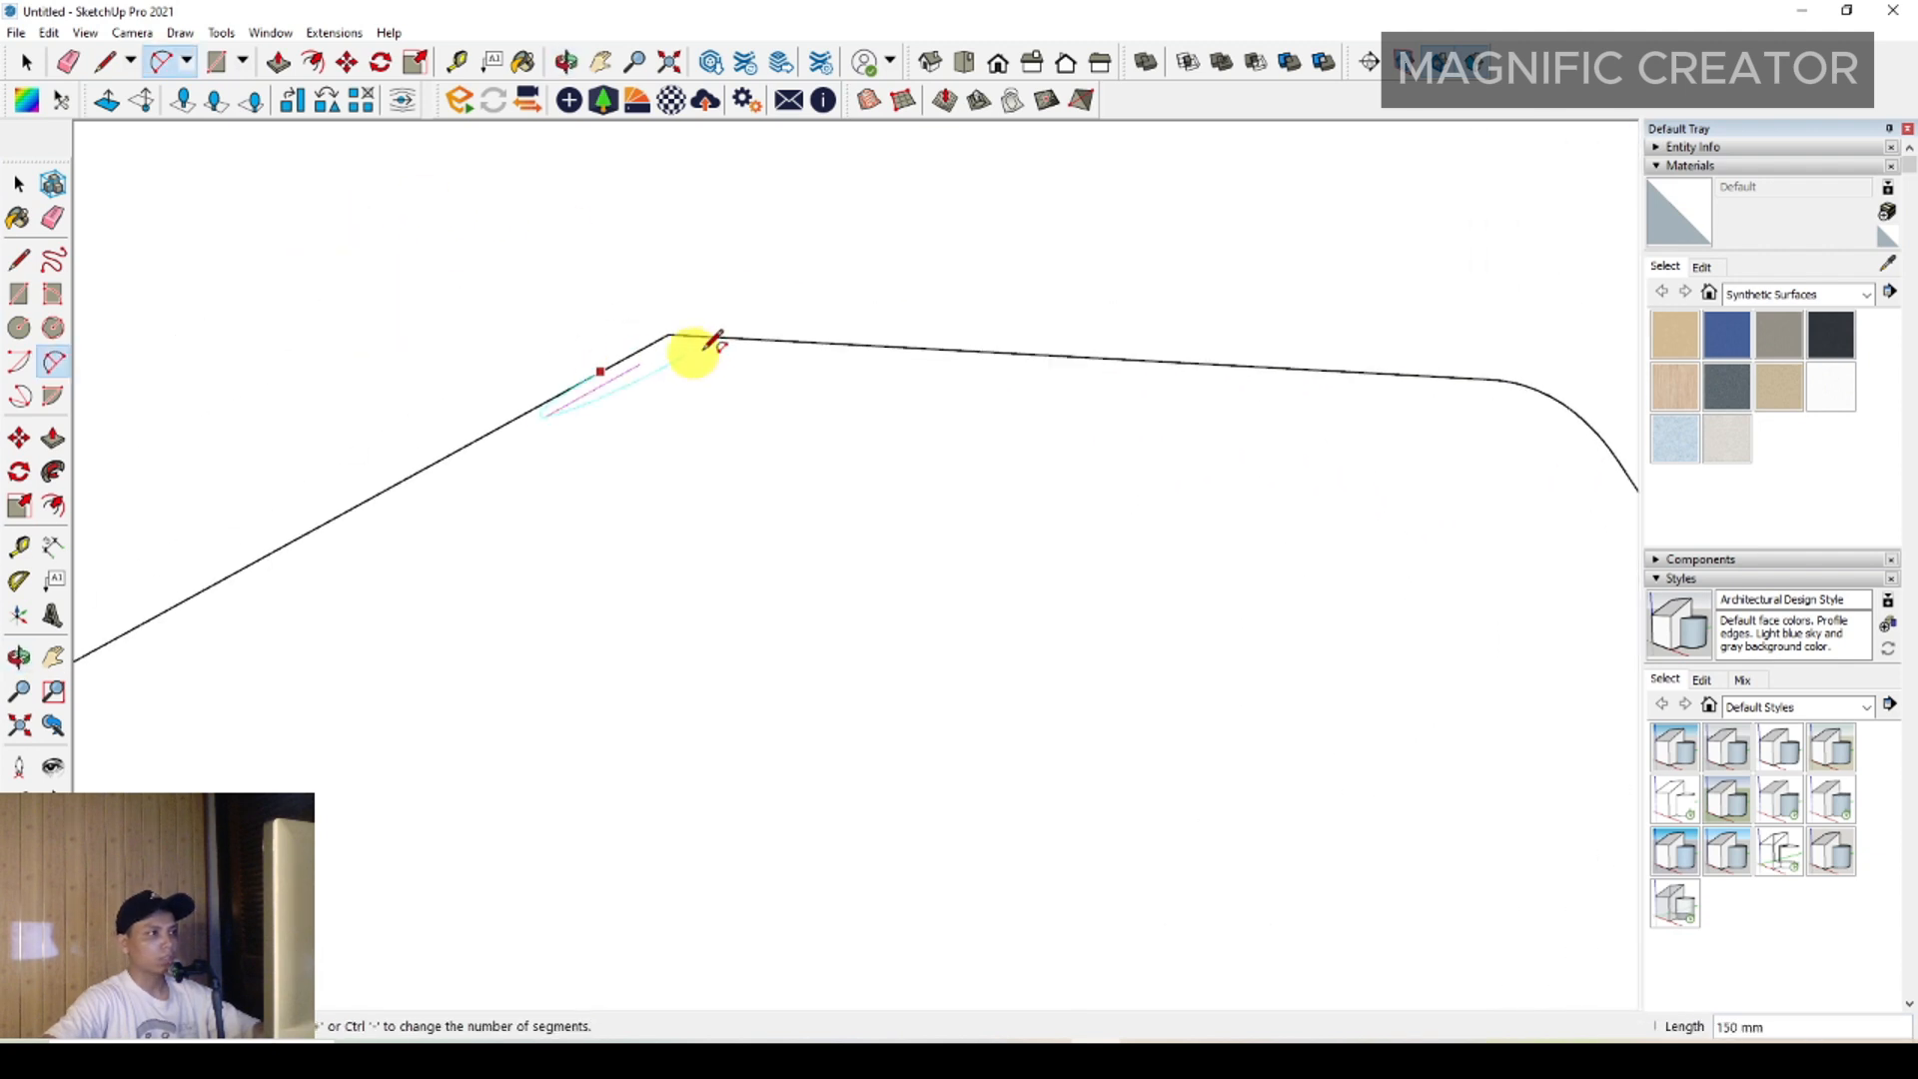
{"action": "double_click", "coordinate": [742, 333]}
{"action": "scroll", "coordinate": [840, 415], "scroll_direction": "down", "scroll_amount": 4}
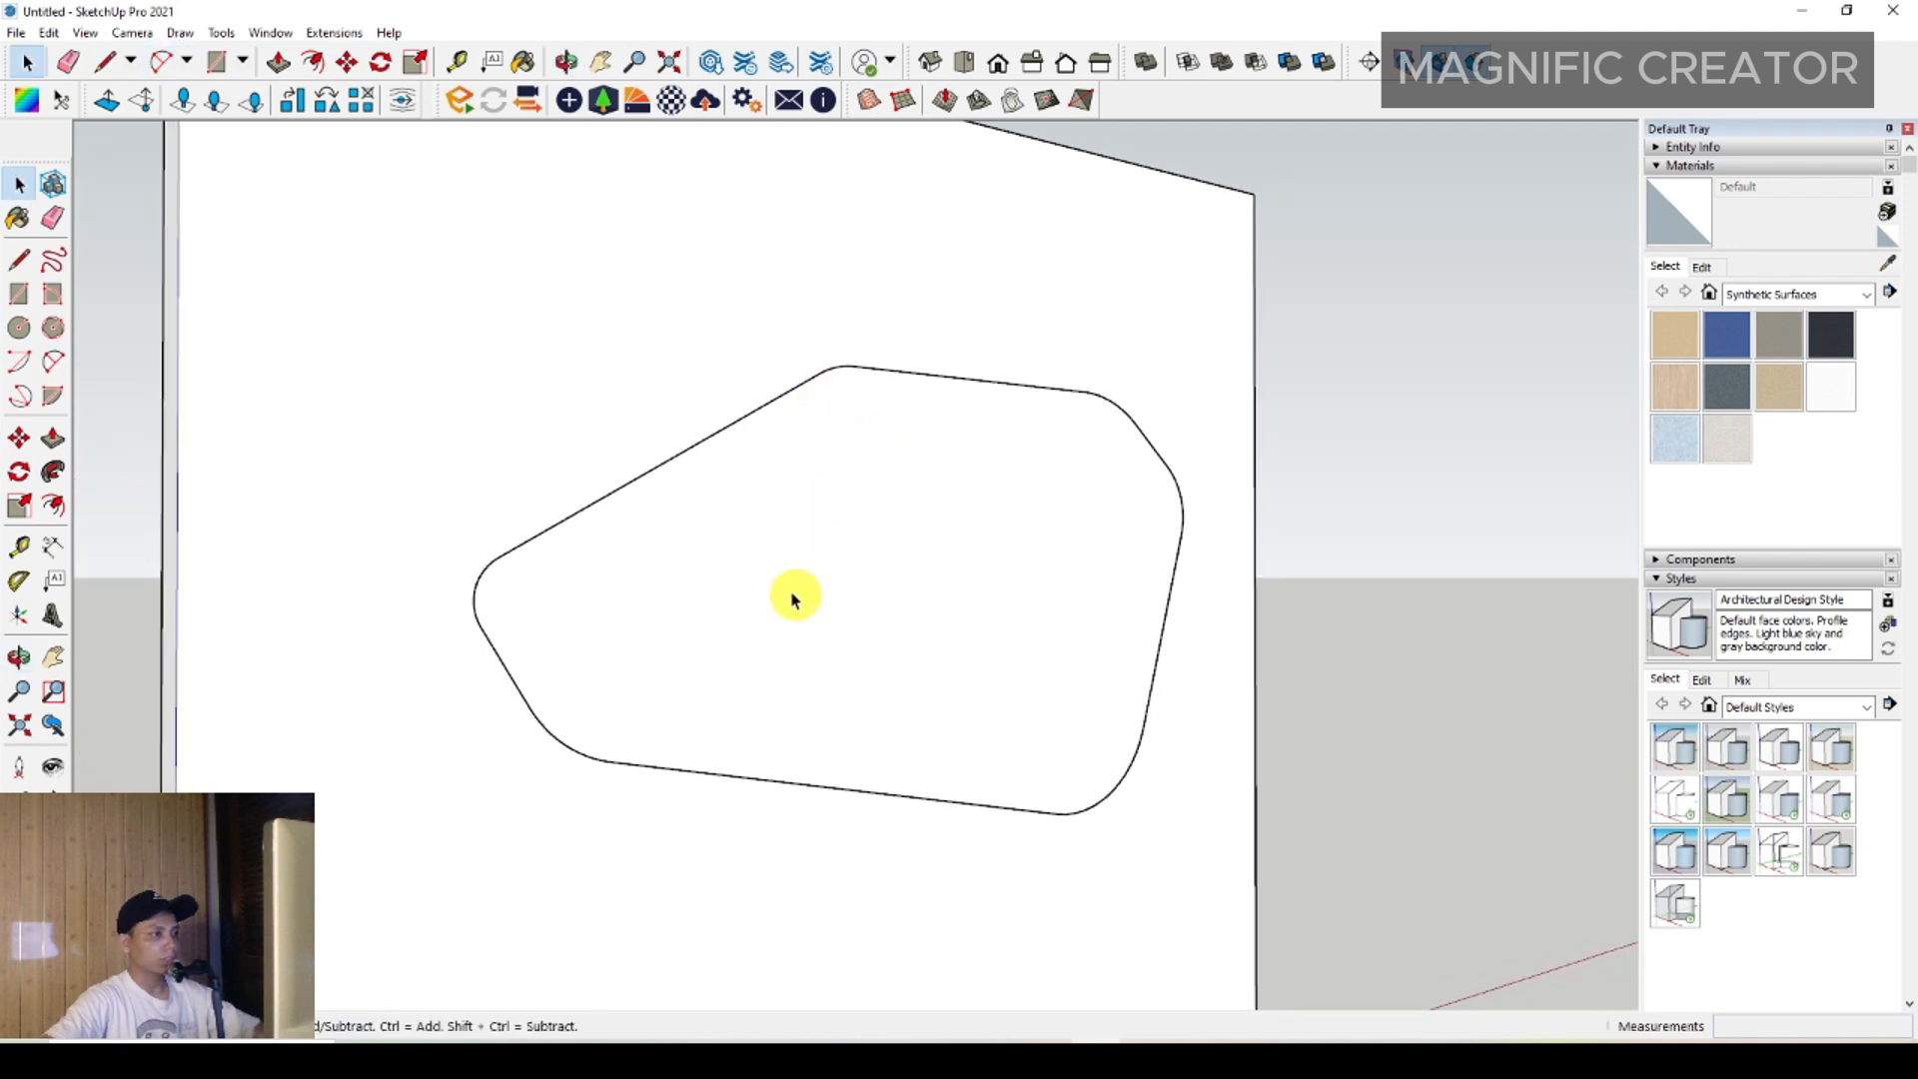
Erase the complete rounded backdrop outline, face and edges, from the wall
{"action": "middle_click_drag", "start_coordinate": [792, 595], "coordinate": [649, 530]}
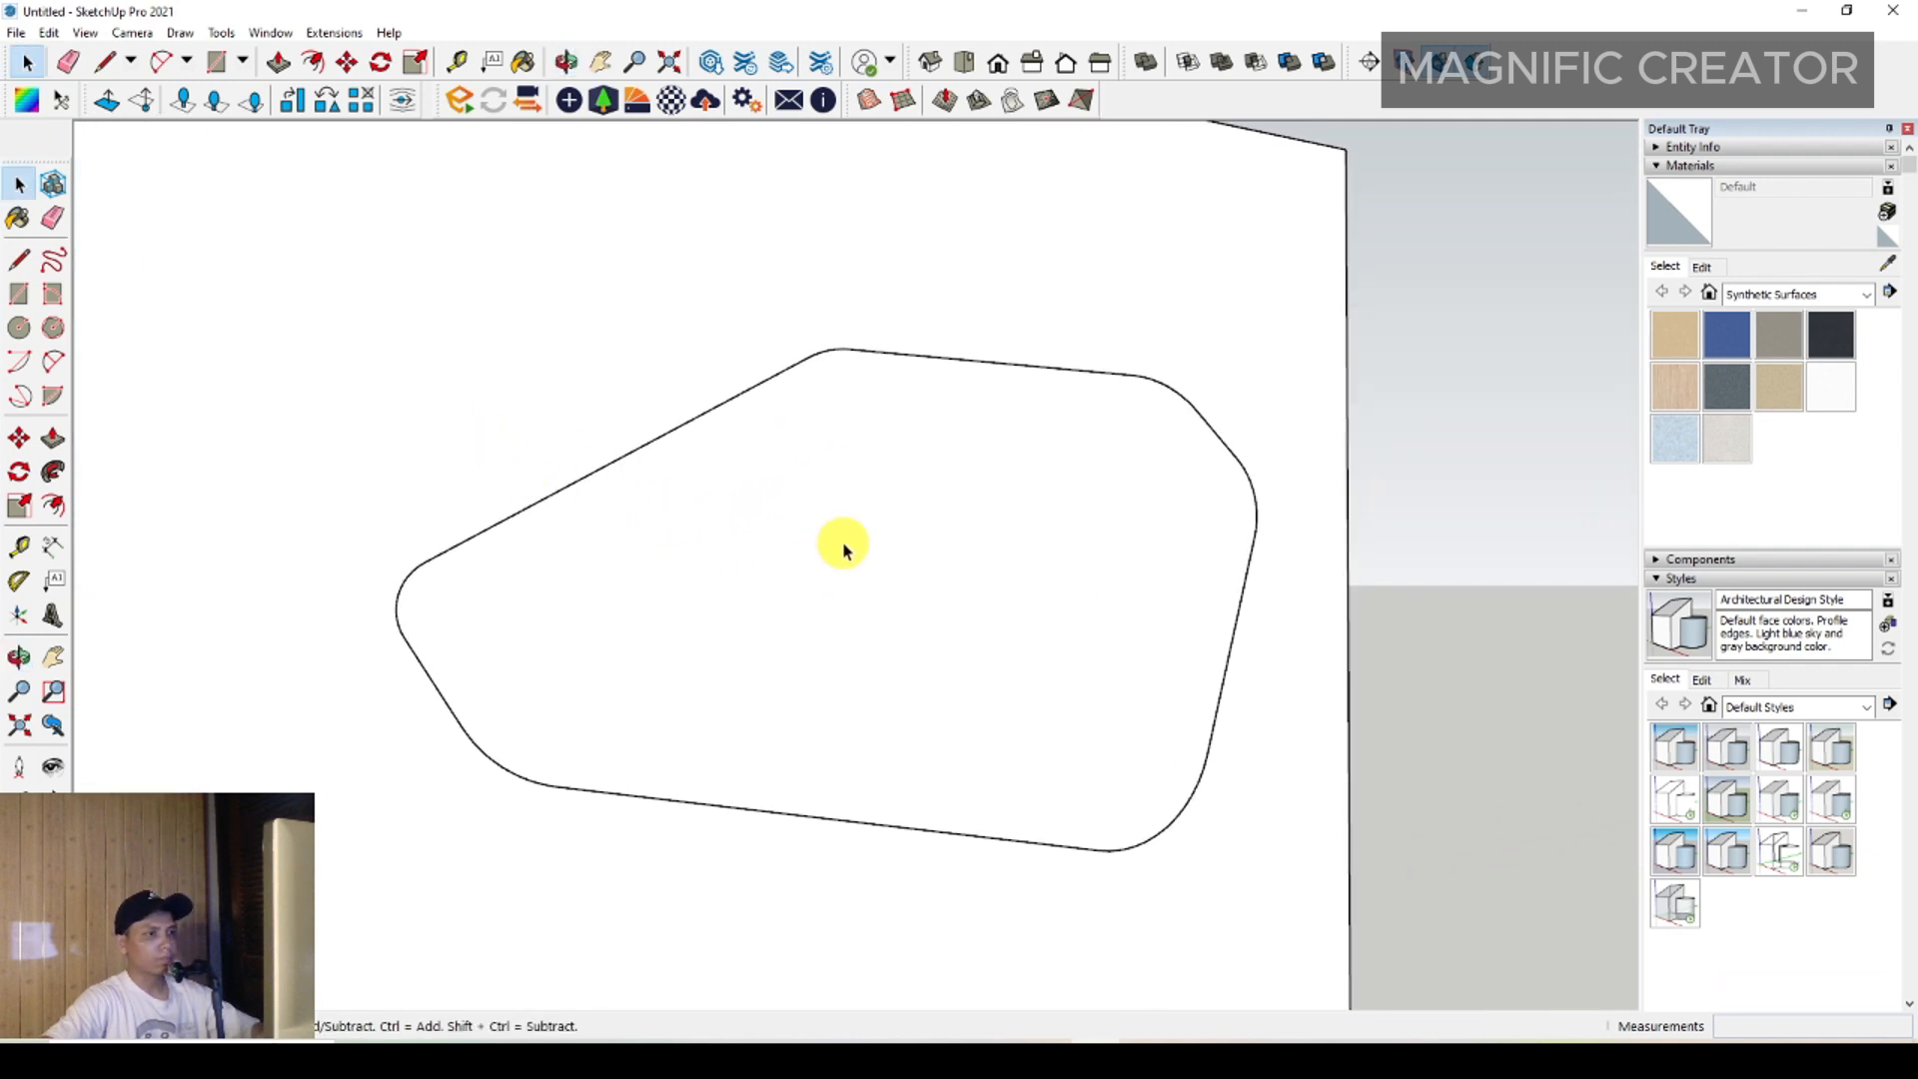
{"action": "scroll", "coordinate": [758, 469], "scroll_direction": "down", "scroll_amount": 5}
{"action": "scroll", "coordinate": [630, 652], "scroll_direction": "up", "scroll_amount": 6}
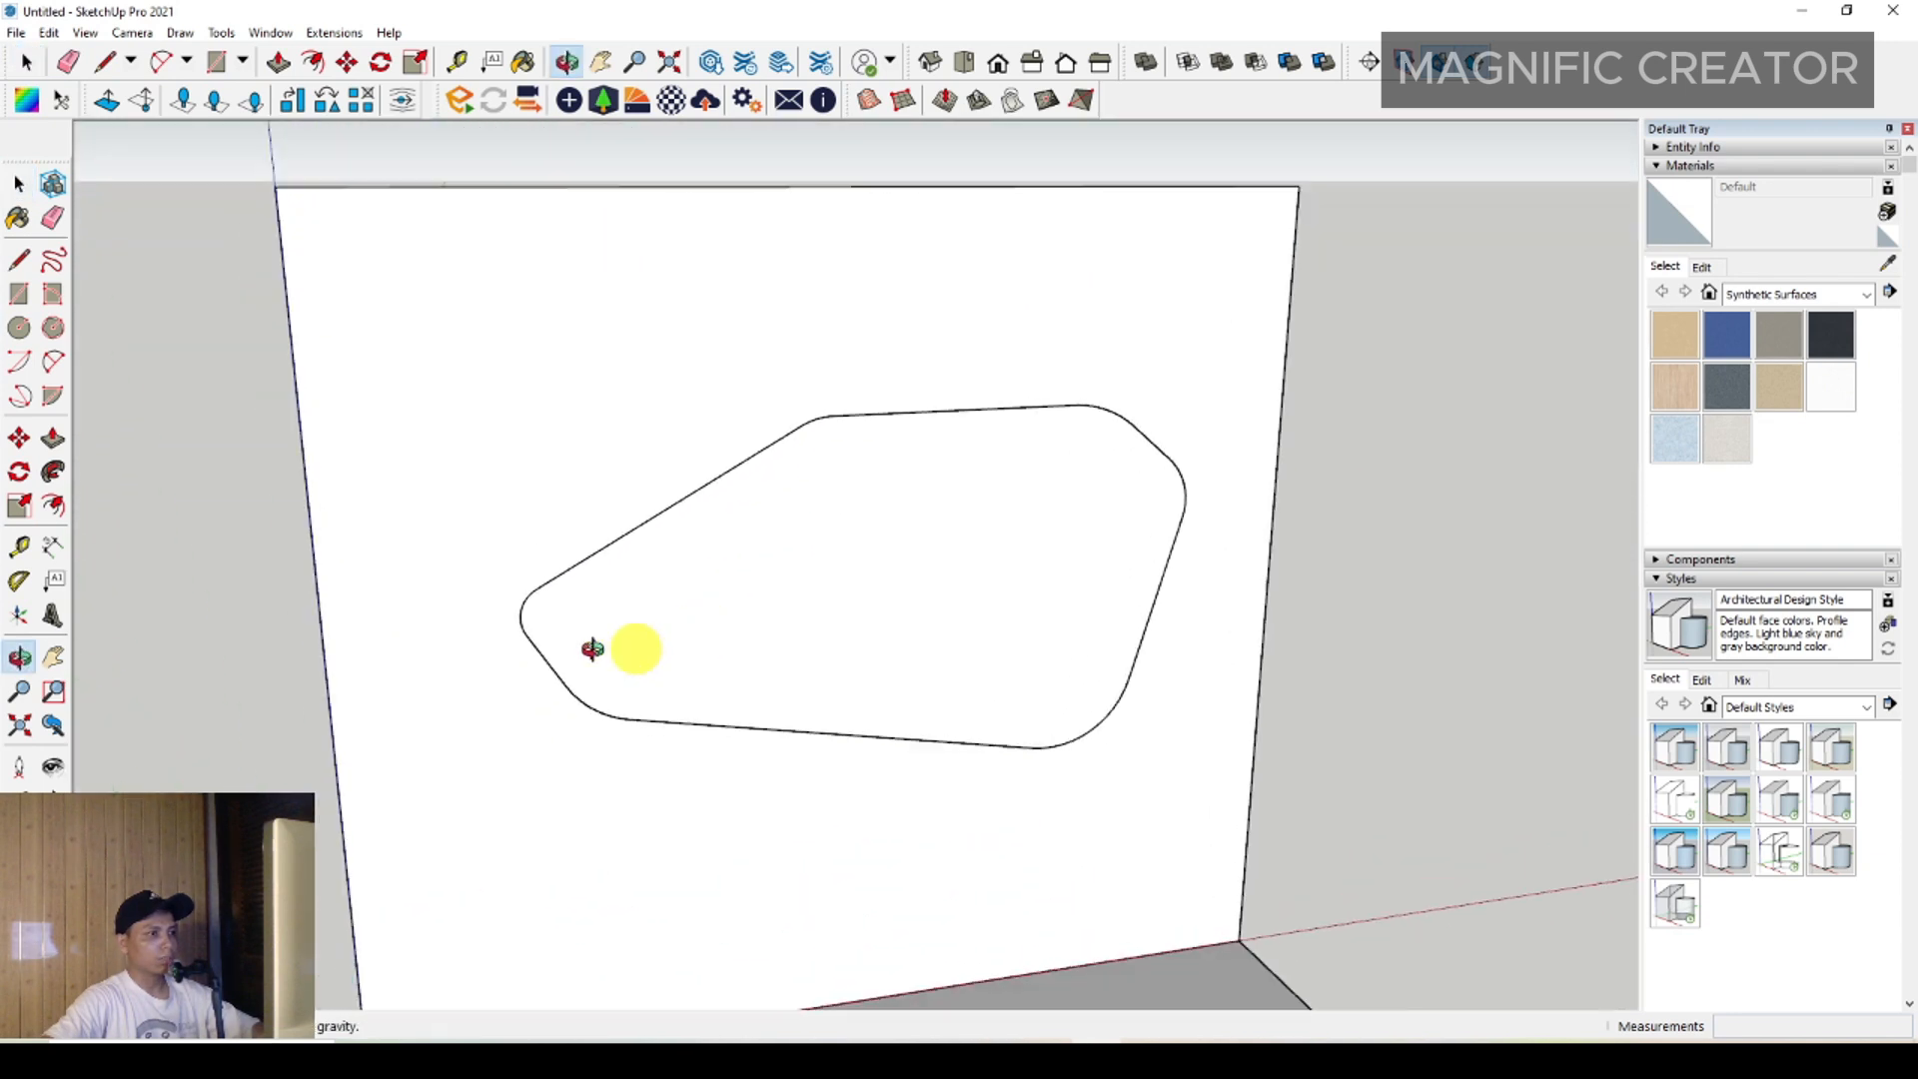
{"action": "scroll", "coordinate": [771, 462], "scroll_direction": "up", "scroll_amount": 4}
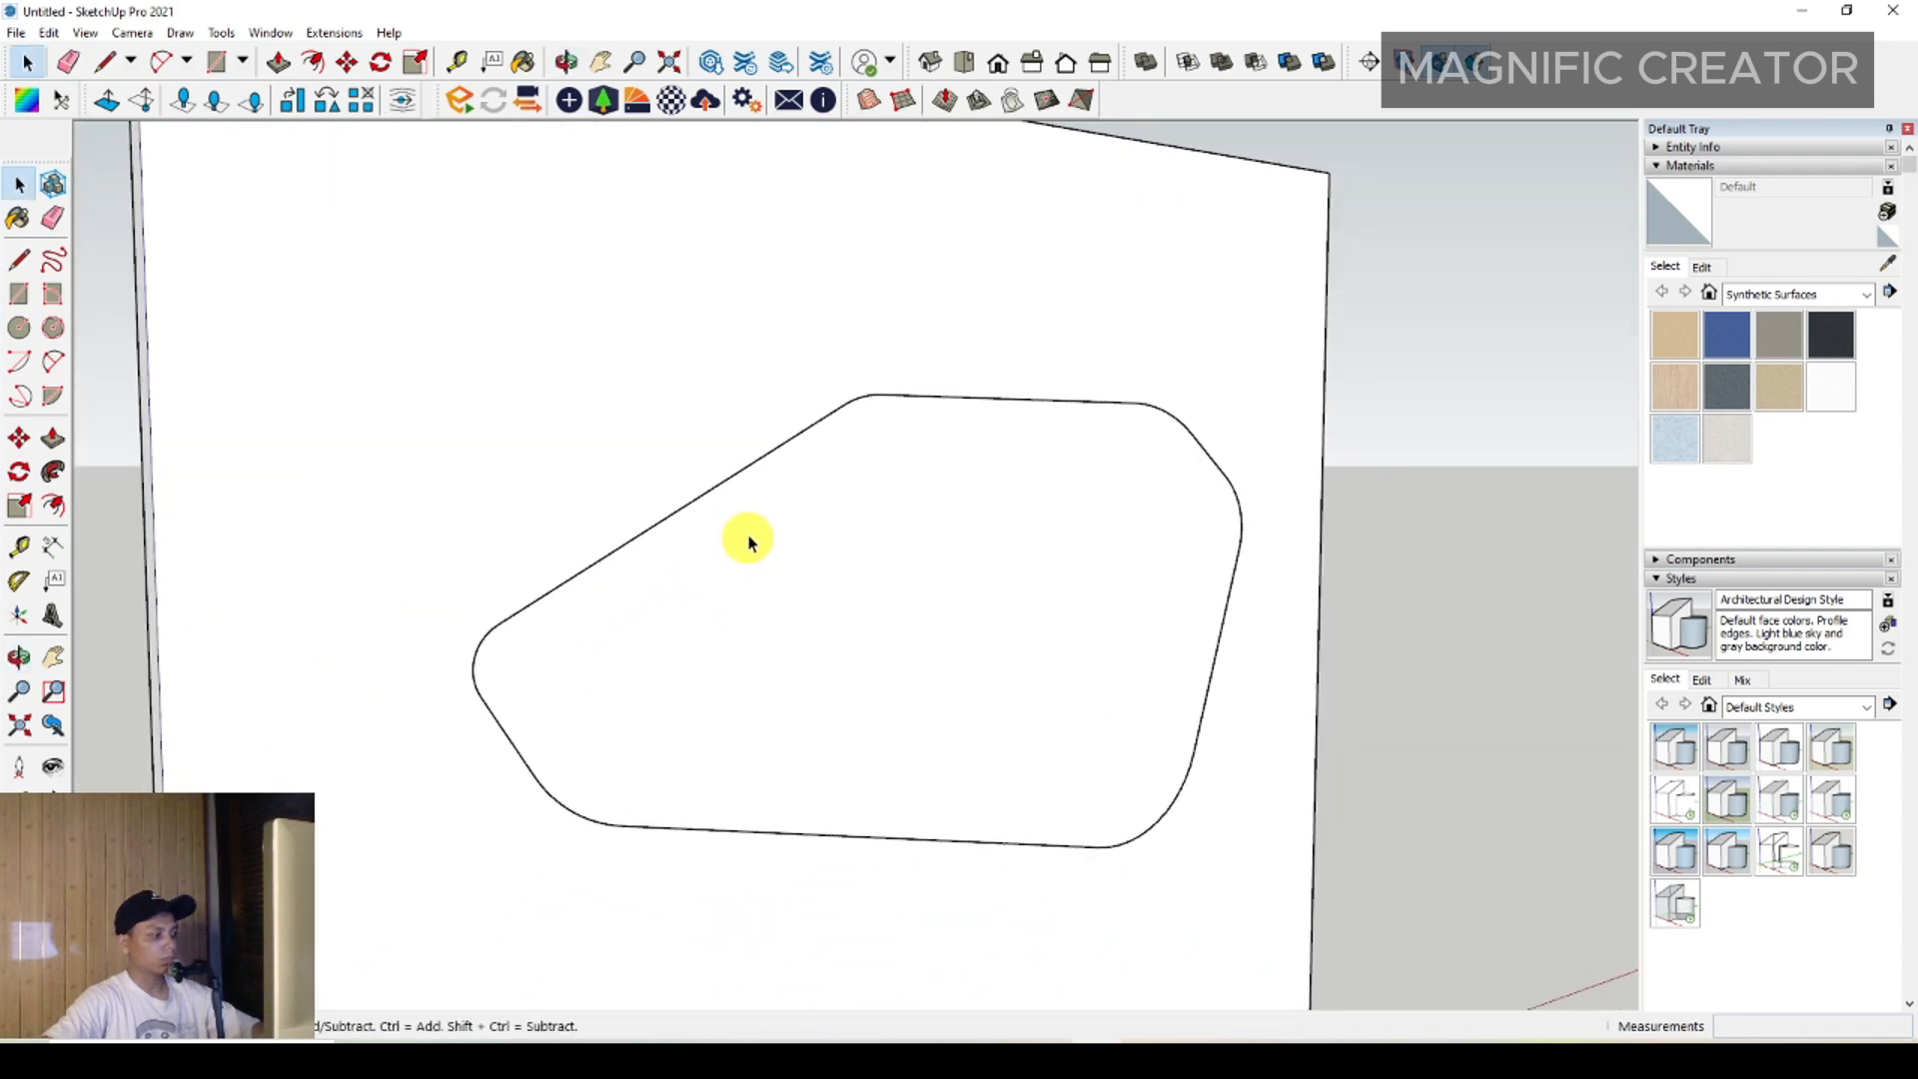
{"action": "double_click", "coordinate": [800, 441]}
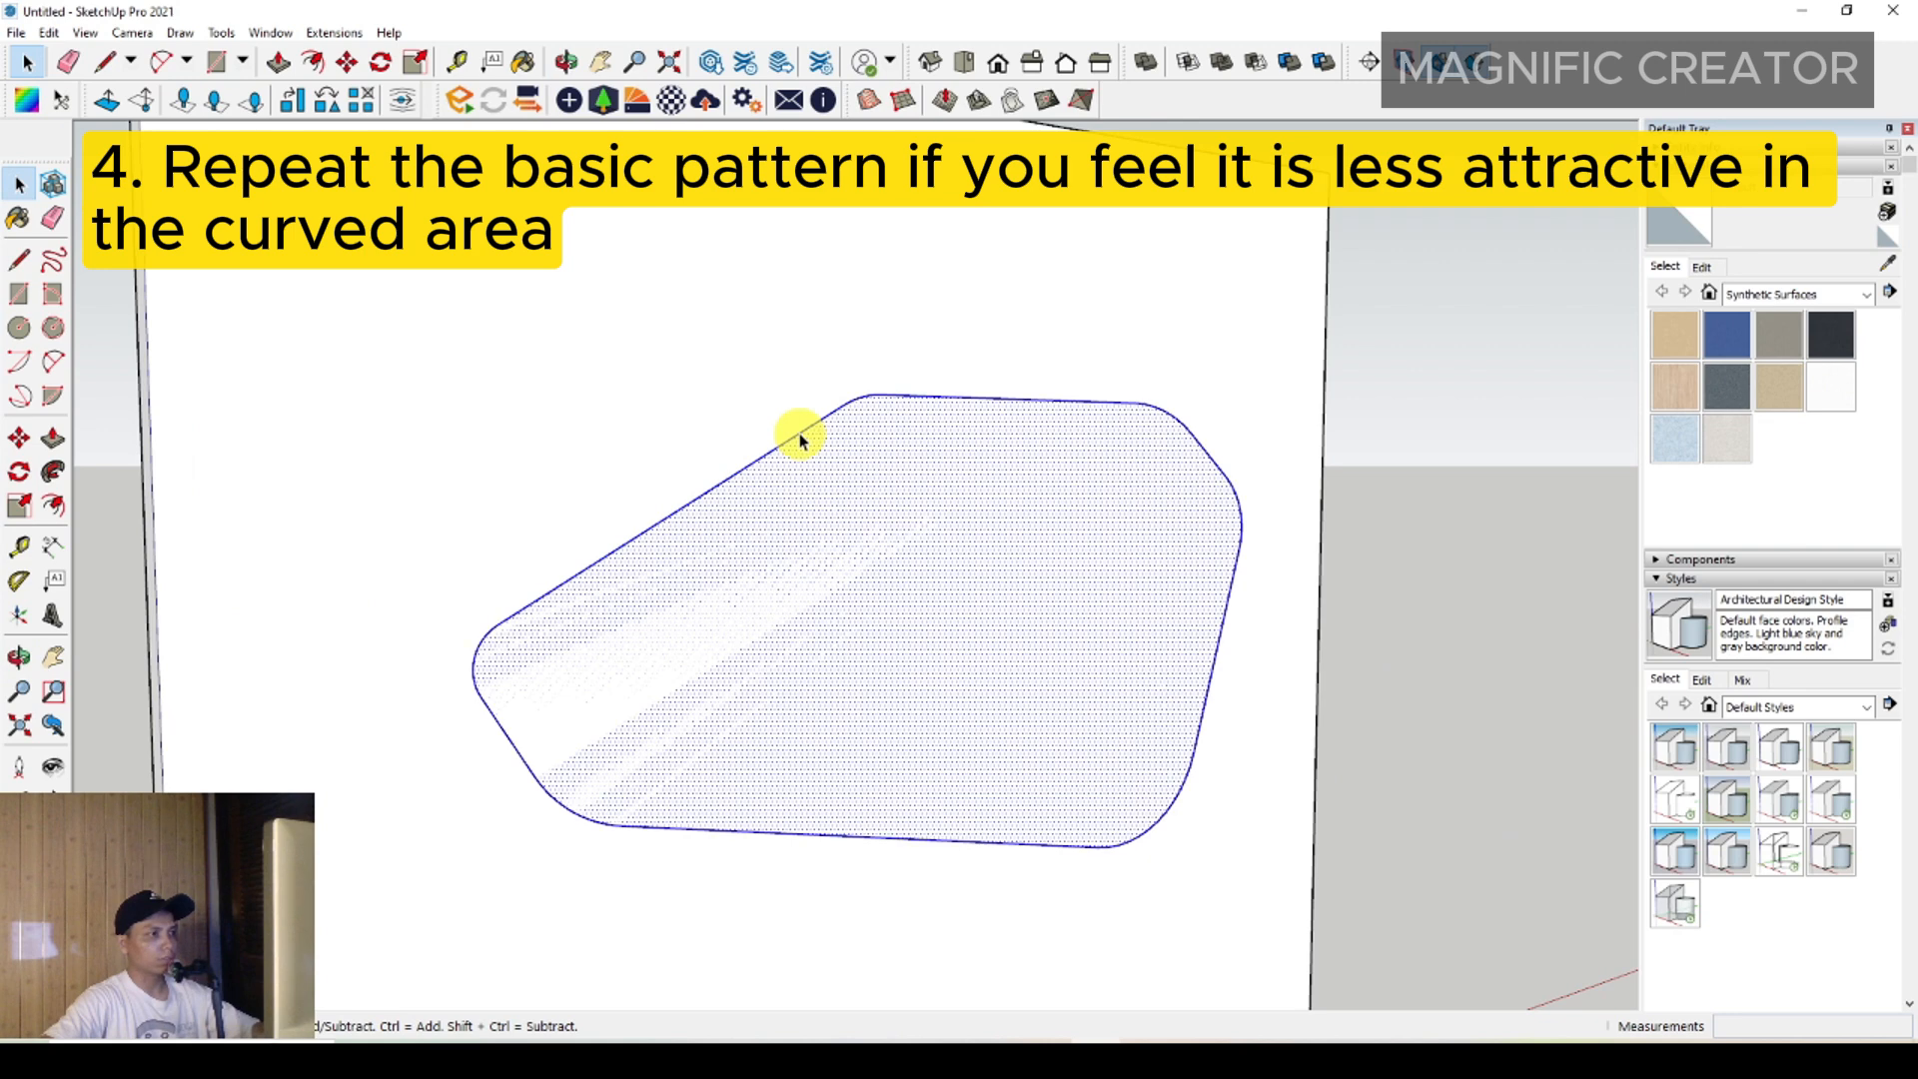
{"action": "right_click", "coordinate": [801, 441]}
{"action": "left_click", "coordinate": [854, 470]}
Draw a large closed triangle on the wall with the Line tool, its longest reach towards the left
{"action": "mouse_move", "coordinate": [854, 471]}
{"action": "middle_mouse_down"}
{"action": "mouse_move", "coordinate": [672, 497]}
{"action": "mouse_move", "coordinate": [784, 488]}
{"action": "middle_mouse_up"}
{"action": "left_click", "coordinate": [20, 258]}
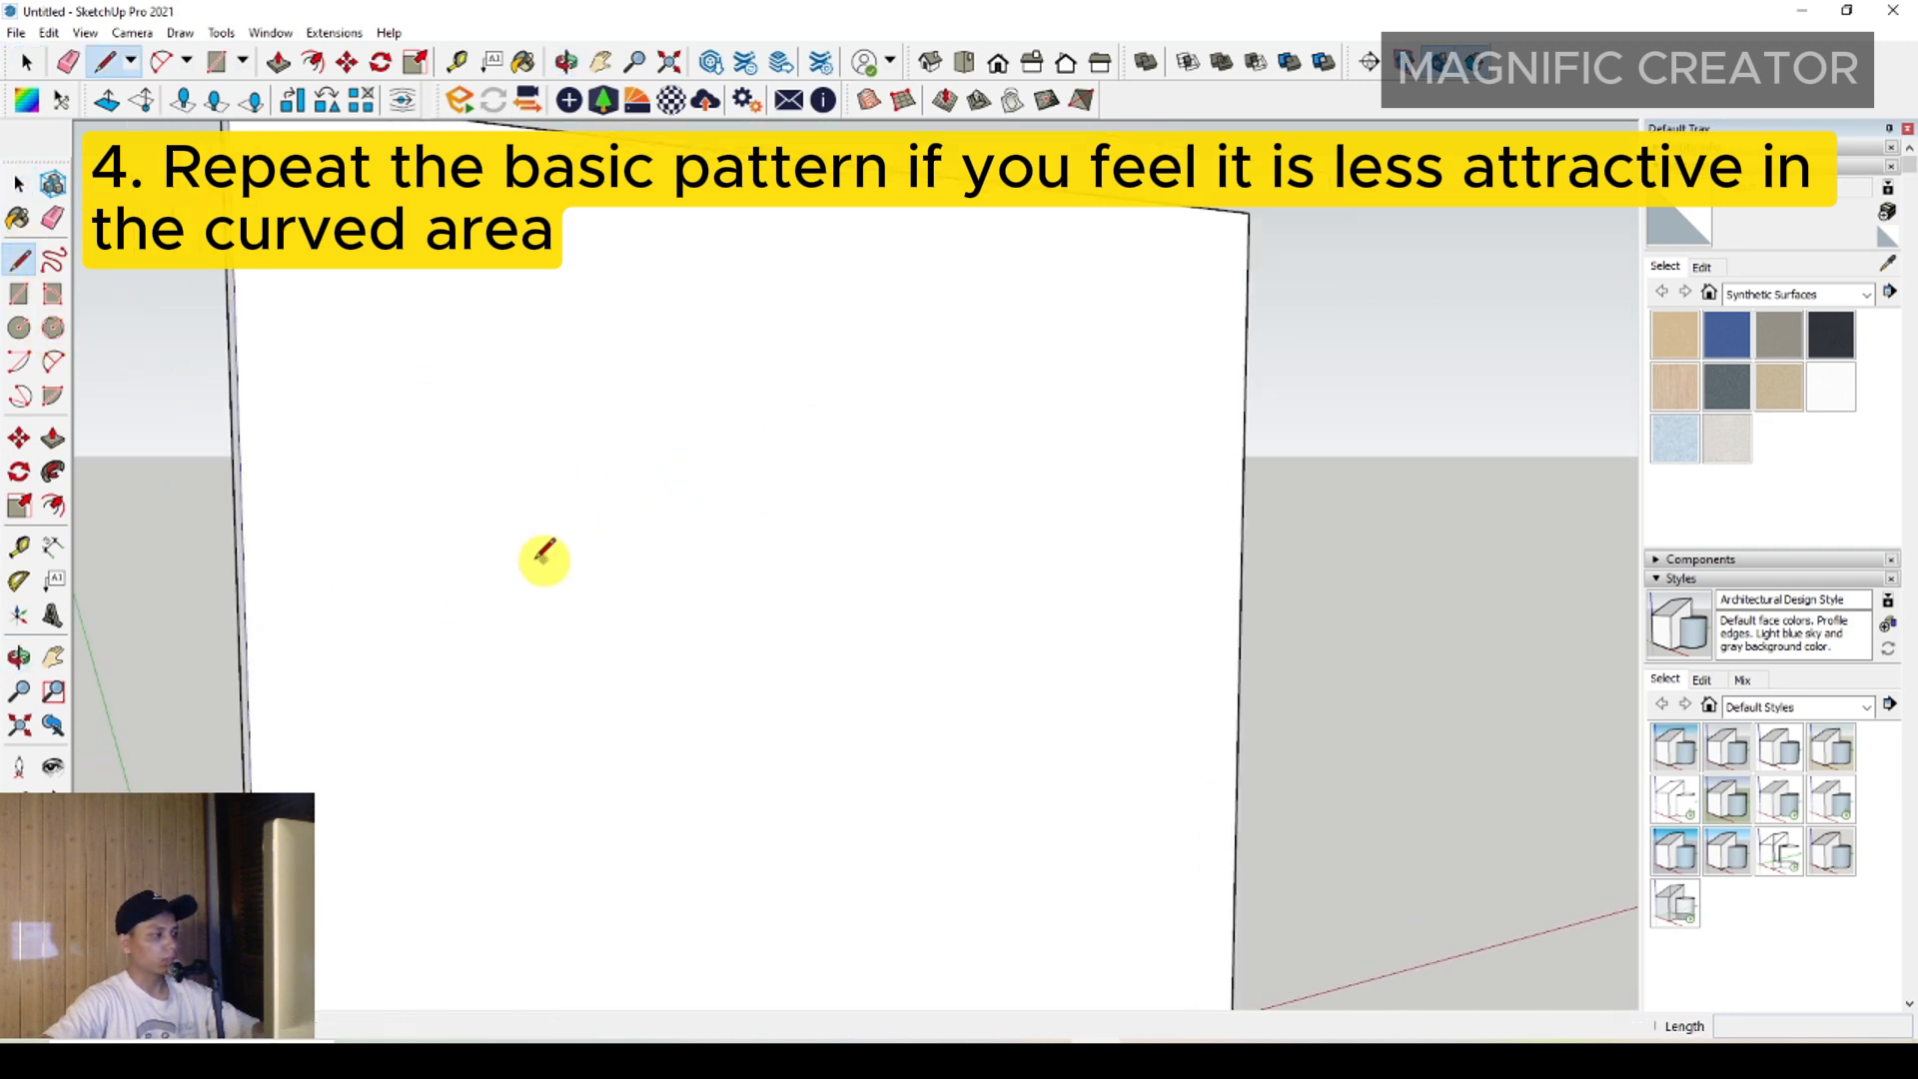
{"action": "left_click", "coordinate": [492, 610]}
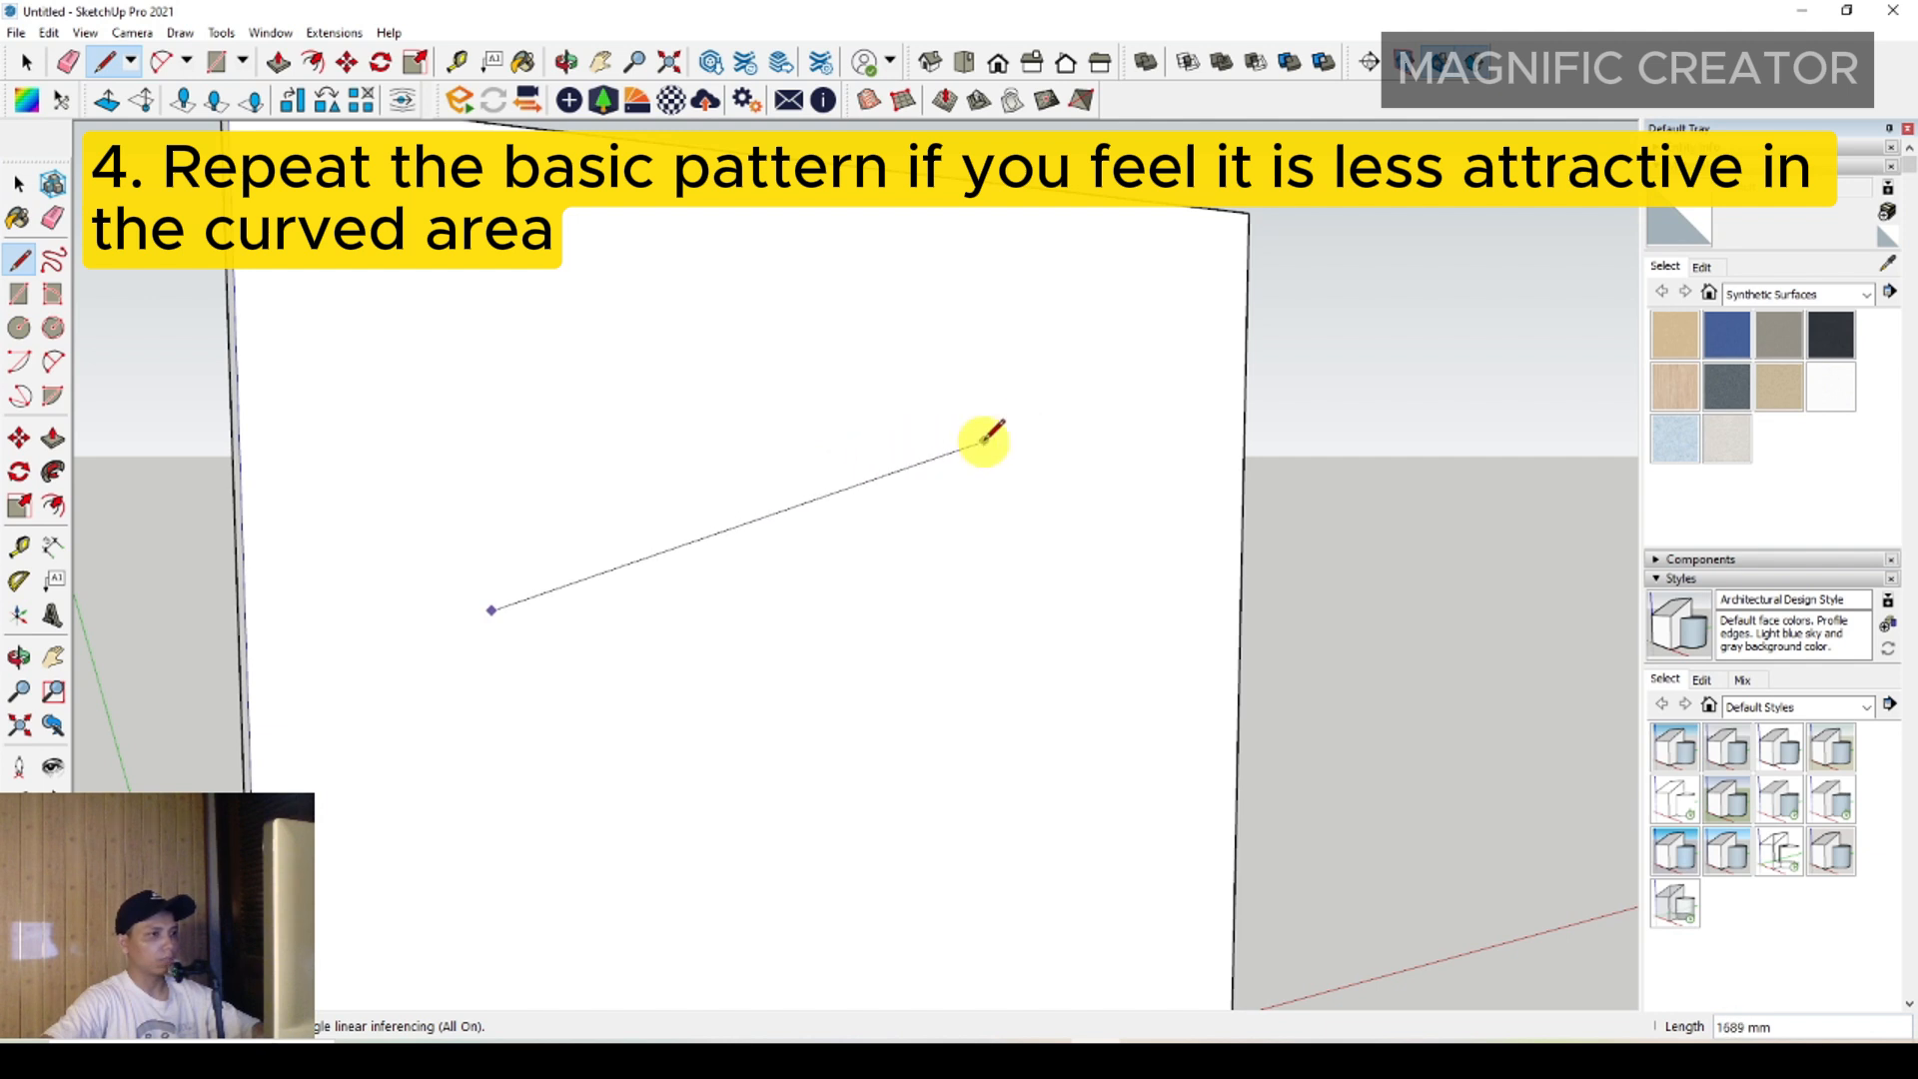
{"action": "left_click", "coordinate": [1128, 424]}
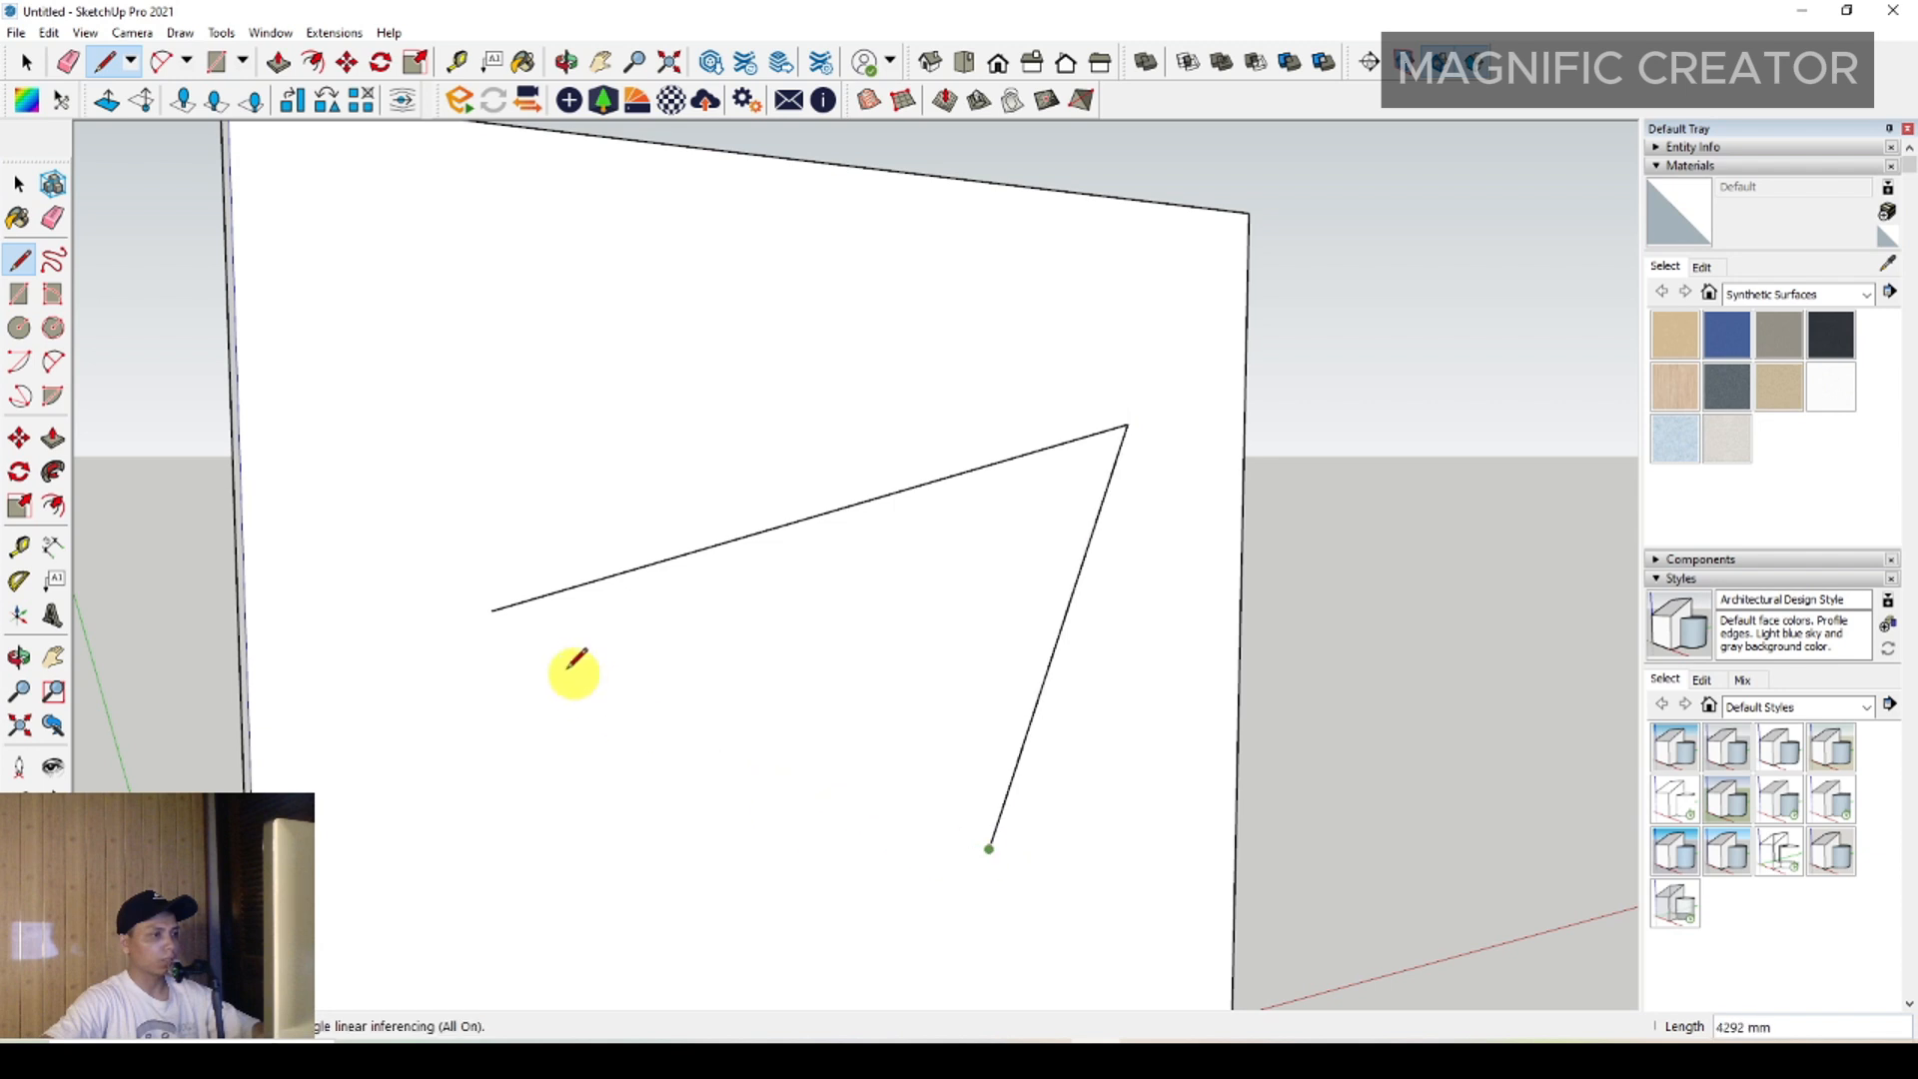
{"action": "left_click", "coordinate": [492, 610]}
{"action": "scroll", "coordinate": [929, 530], "scroll_direction": "up", "scroll_amount": 2}
{"action": "middle_click_drag", "start_coordinate": [939, 527], "coordinate": [912, 493]}
{"action": "key", "text": "space"}
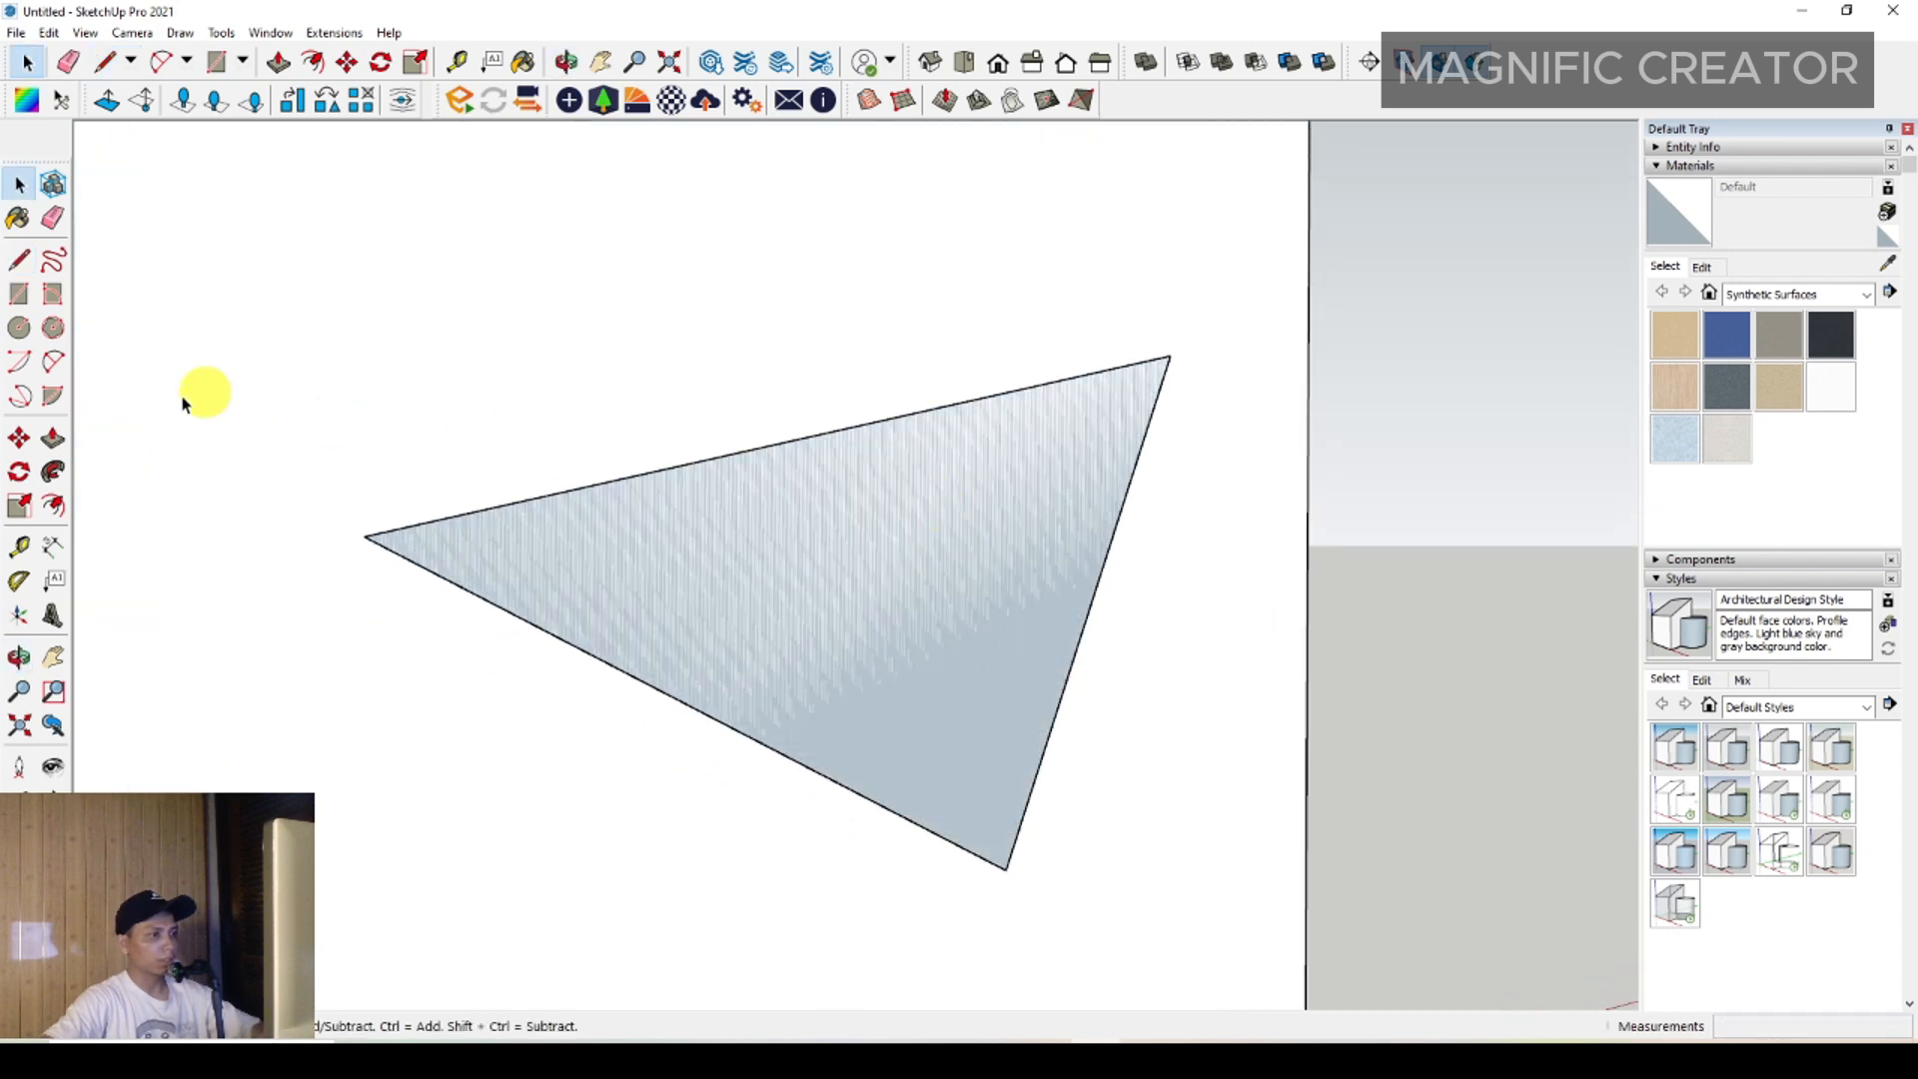
Round the triangle's upper-right corner with a tangent 2 Point Arc about 544 mm long
{"action": "left_click", "coordinate": [53, 364]}
{"action": "scroll", "coordinate": [1249, 383], "scroll_direction": "up", "scroll_amount": 2}
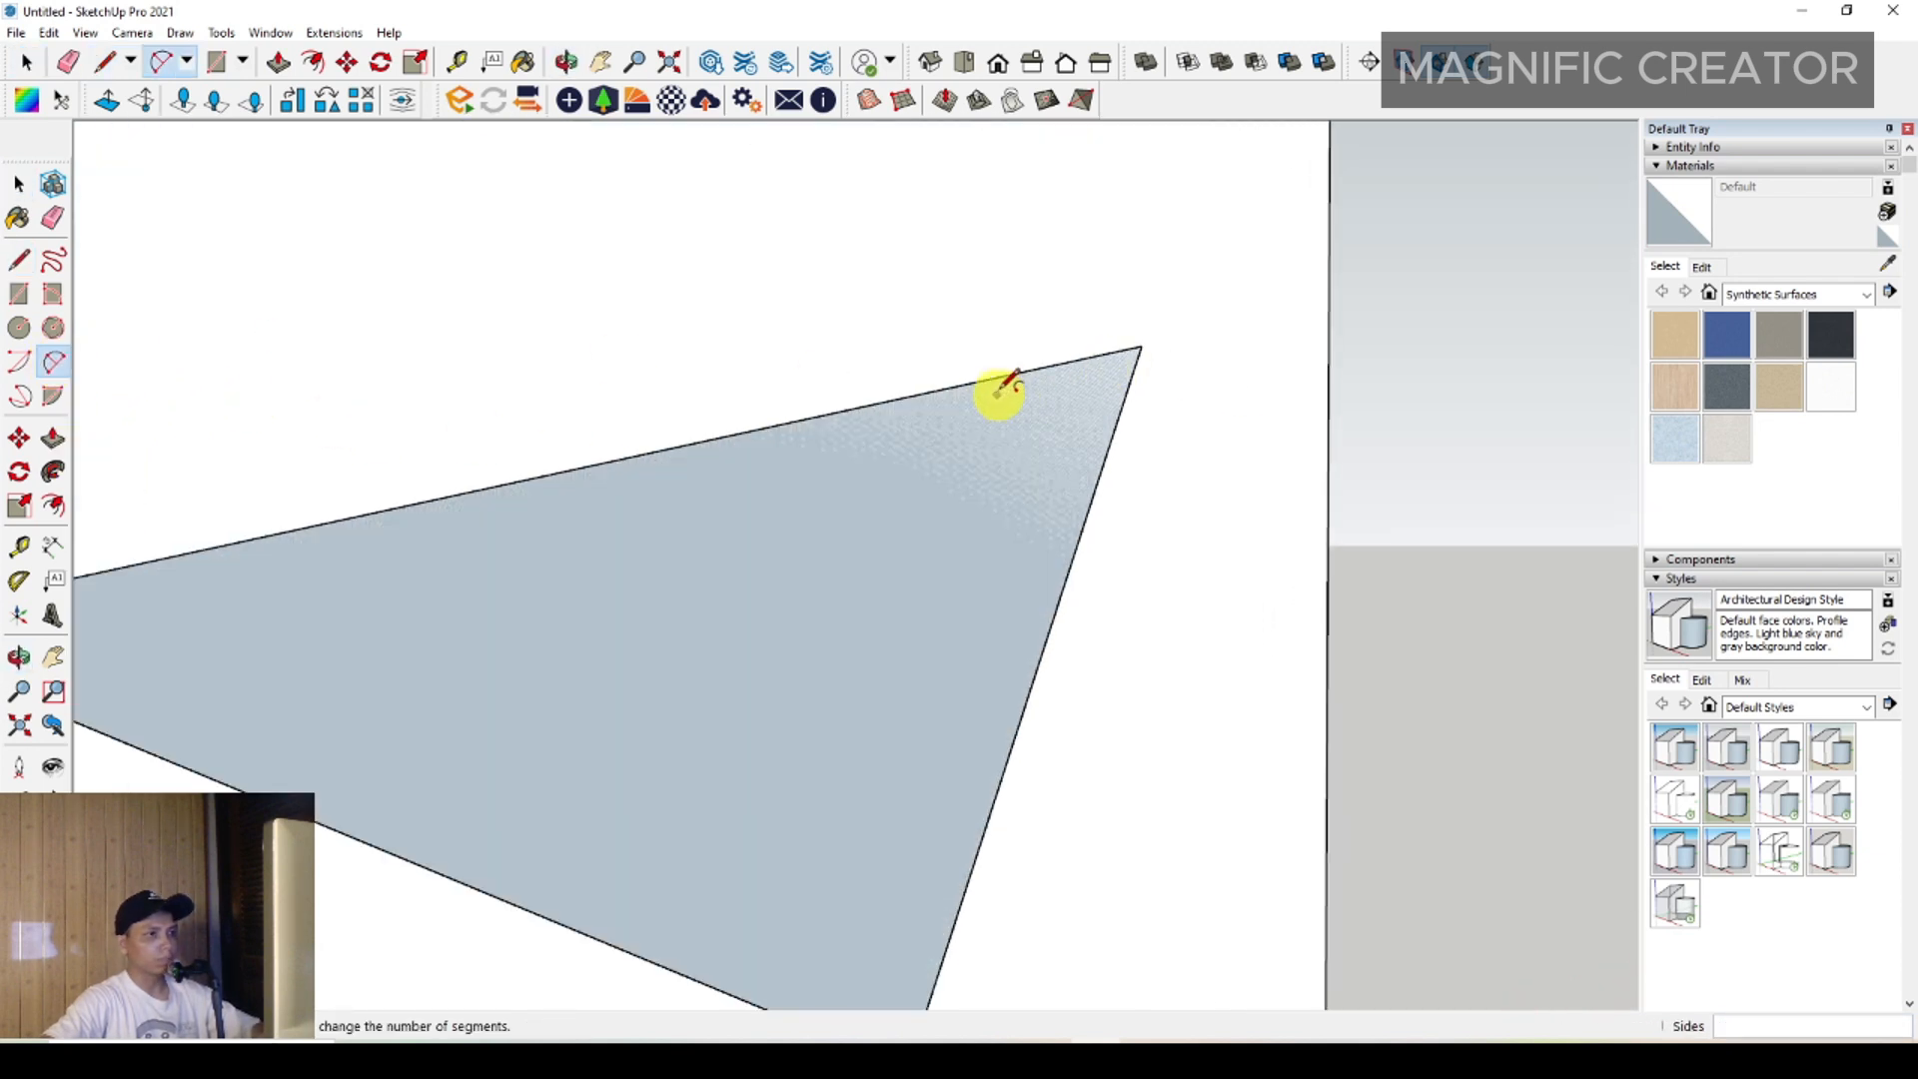
{"action": "left_click", "coordinate": [908, 396]}
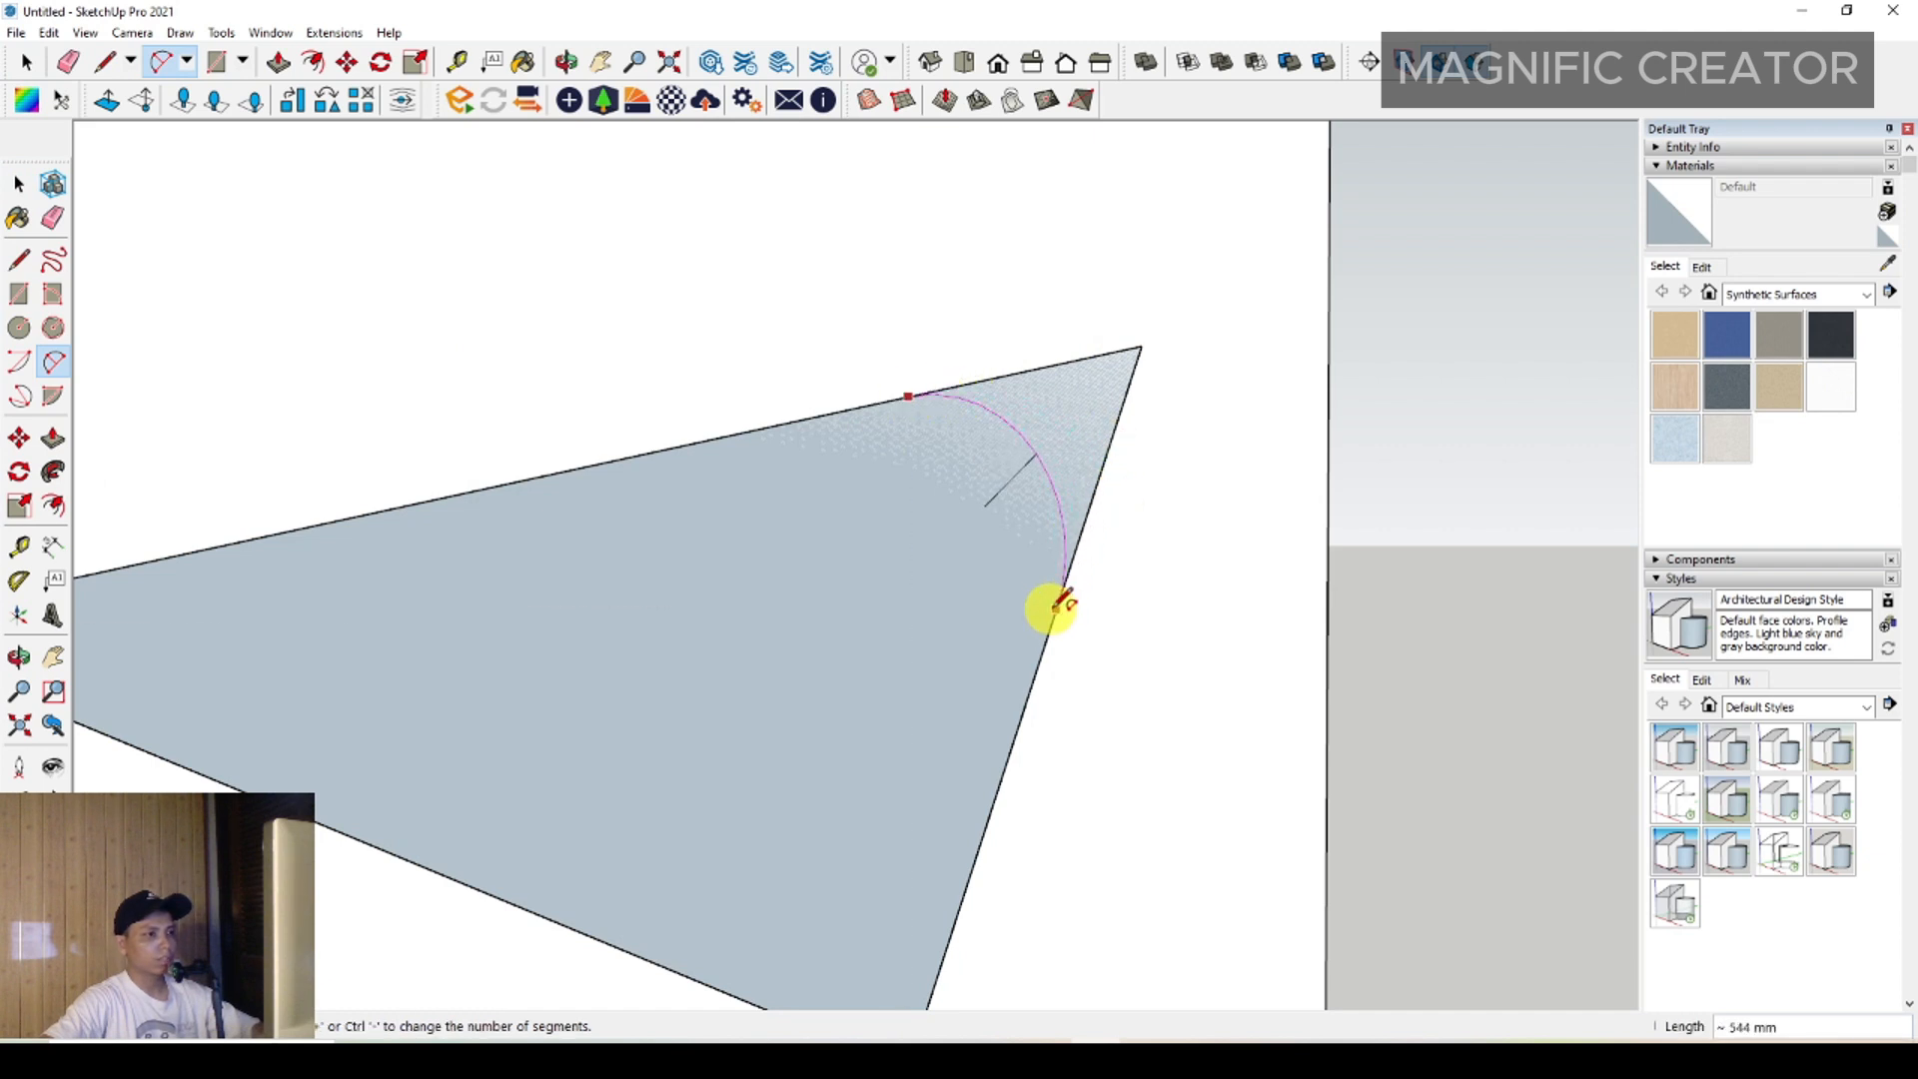
{"action": "double_click", "coordinate": [1062, 599]}
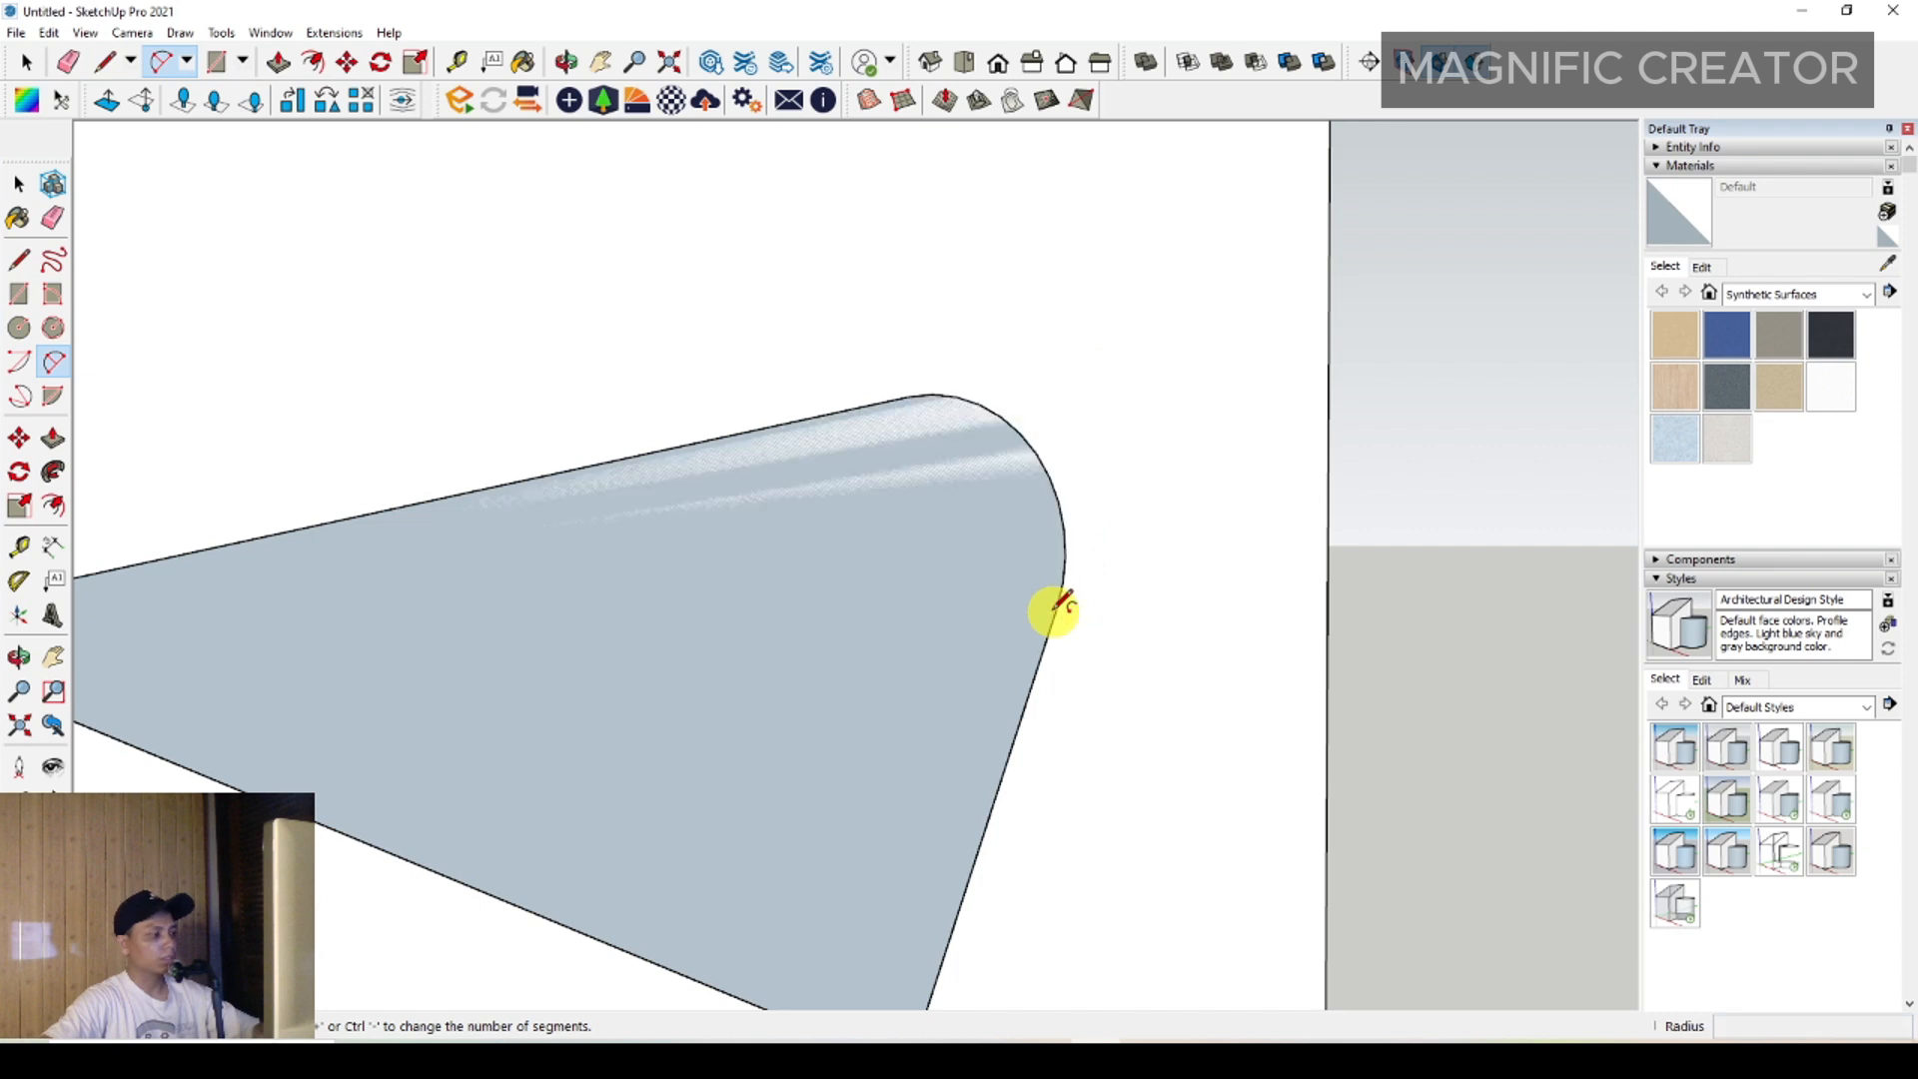
{"action": "scroll", "coordinate": [950, 513], "scroll_direction": "down", "scroll_amount": 4}
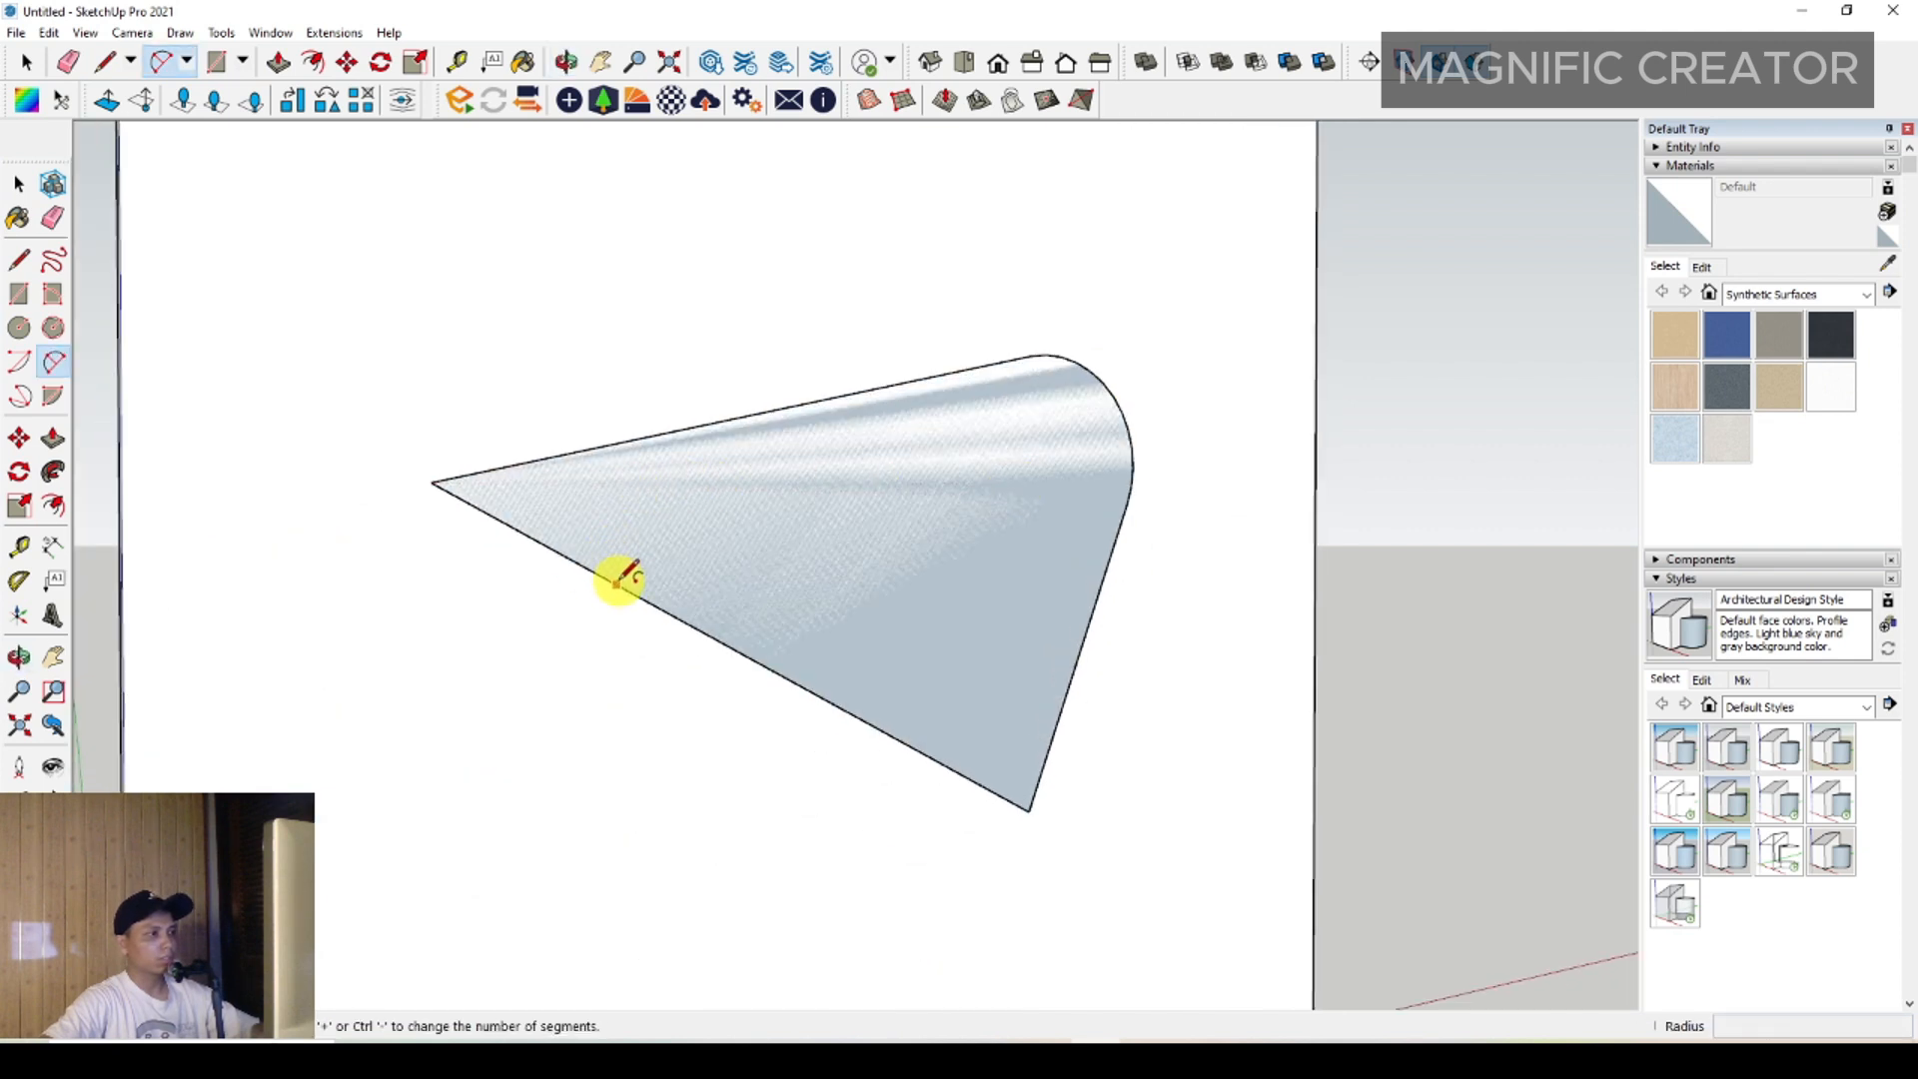
Round the triangle's left corner and its lower corner with tangent 2 Point Arcs
{"action": "left_click", "coordinate": [618, 582]}
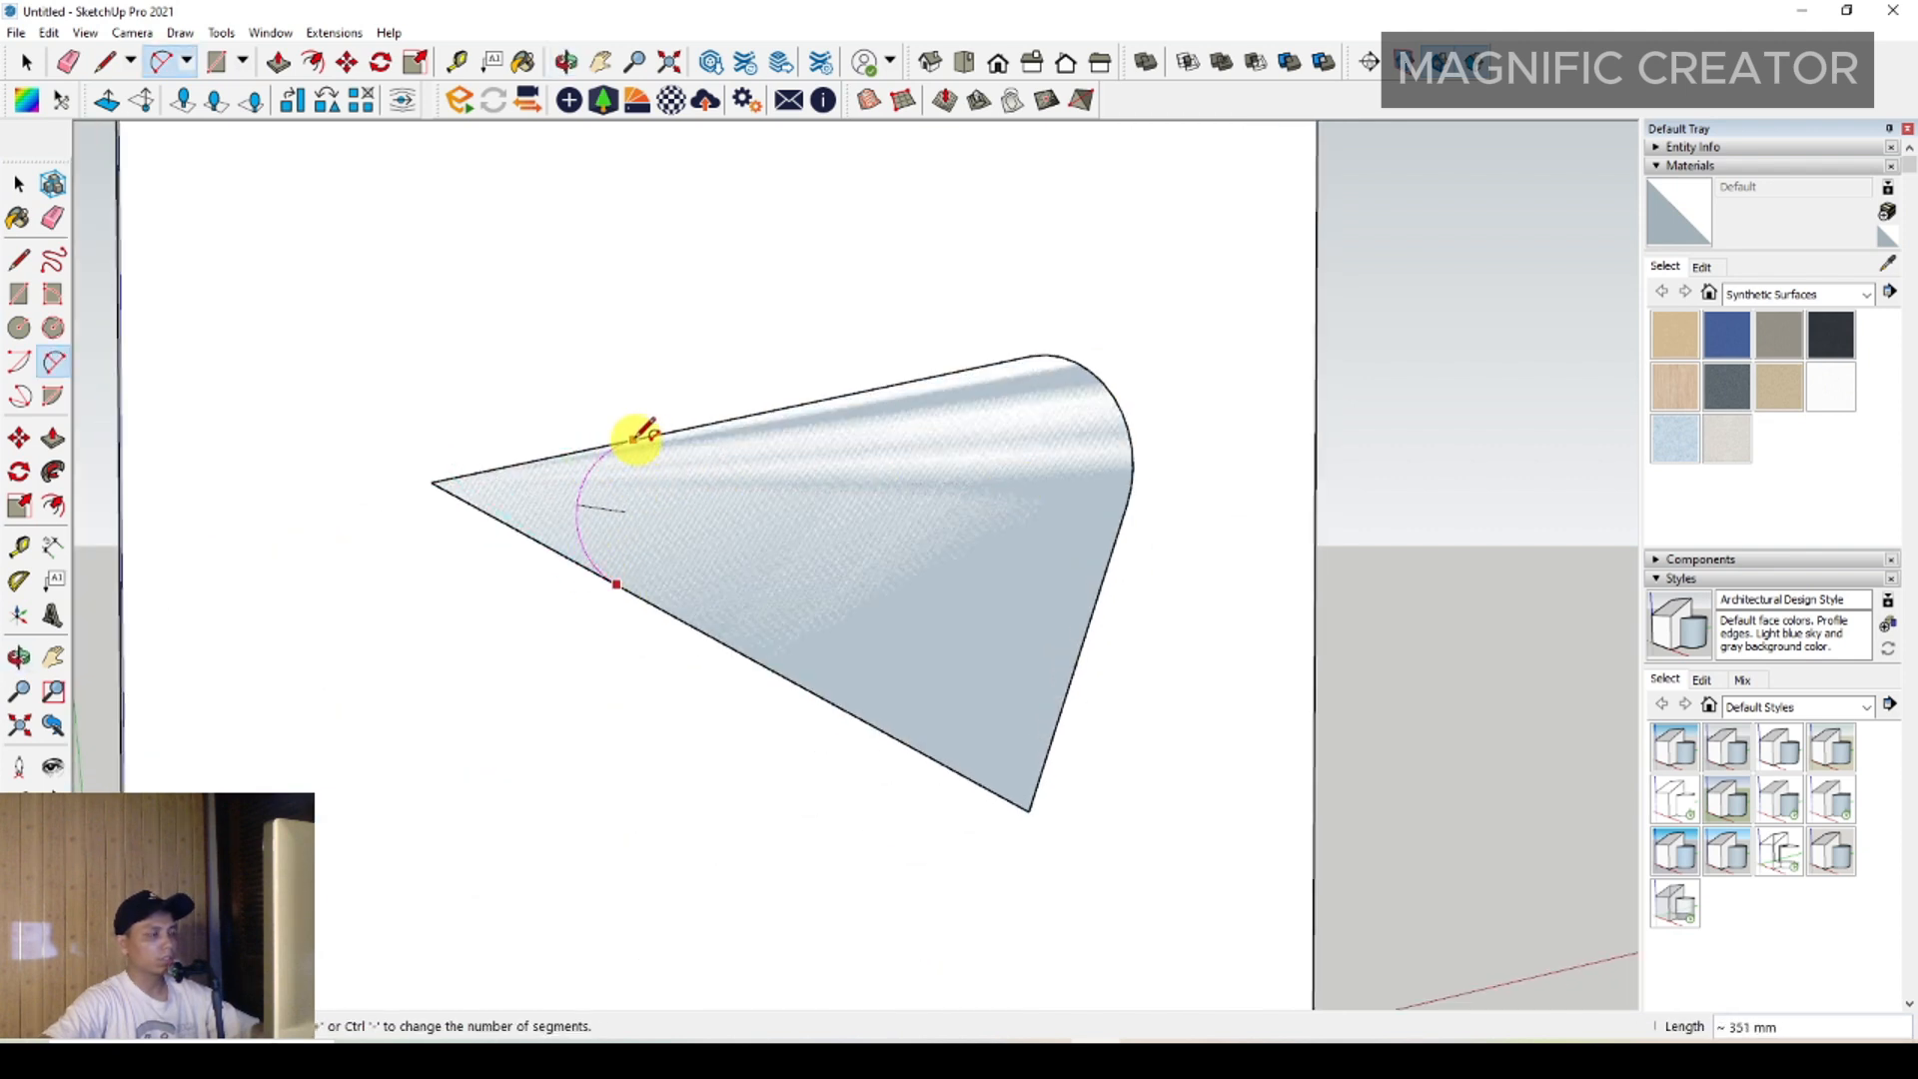
{"action": "double_click", "coordinate": [635, 437]}
{"action": "left_click", "coordinate": [902, 740]}
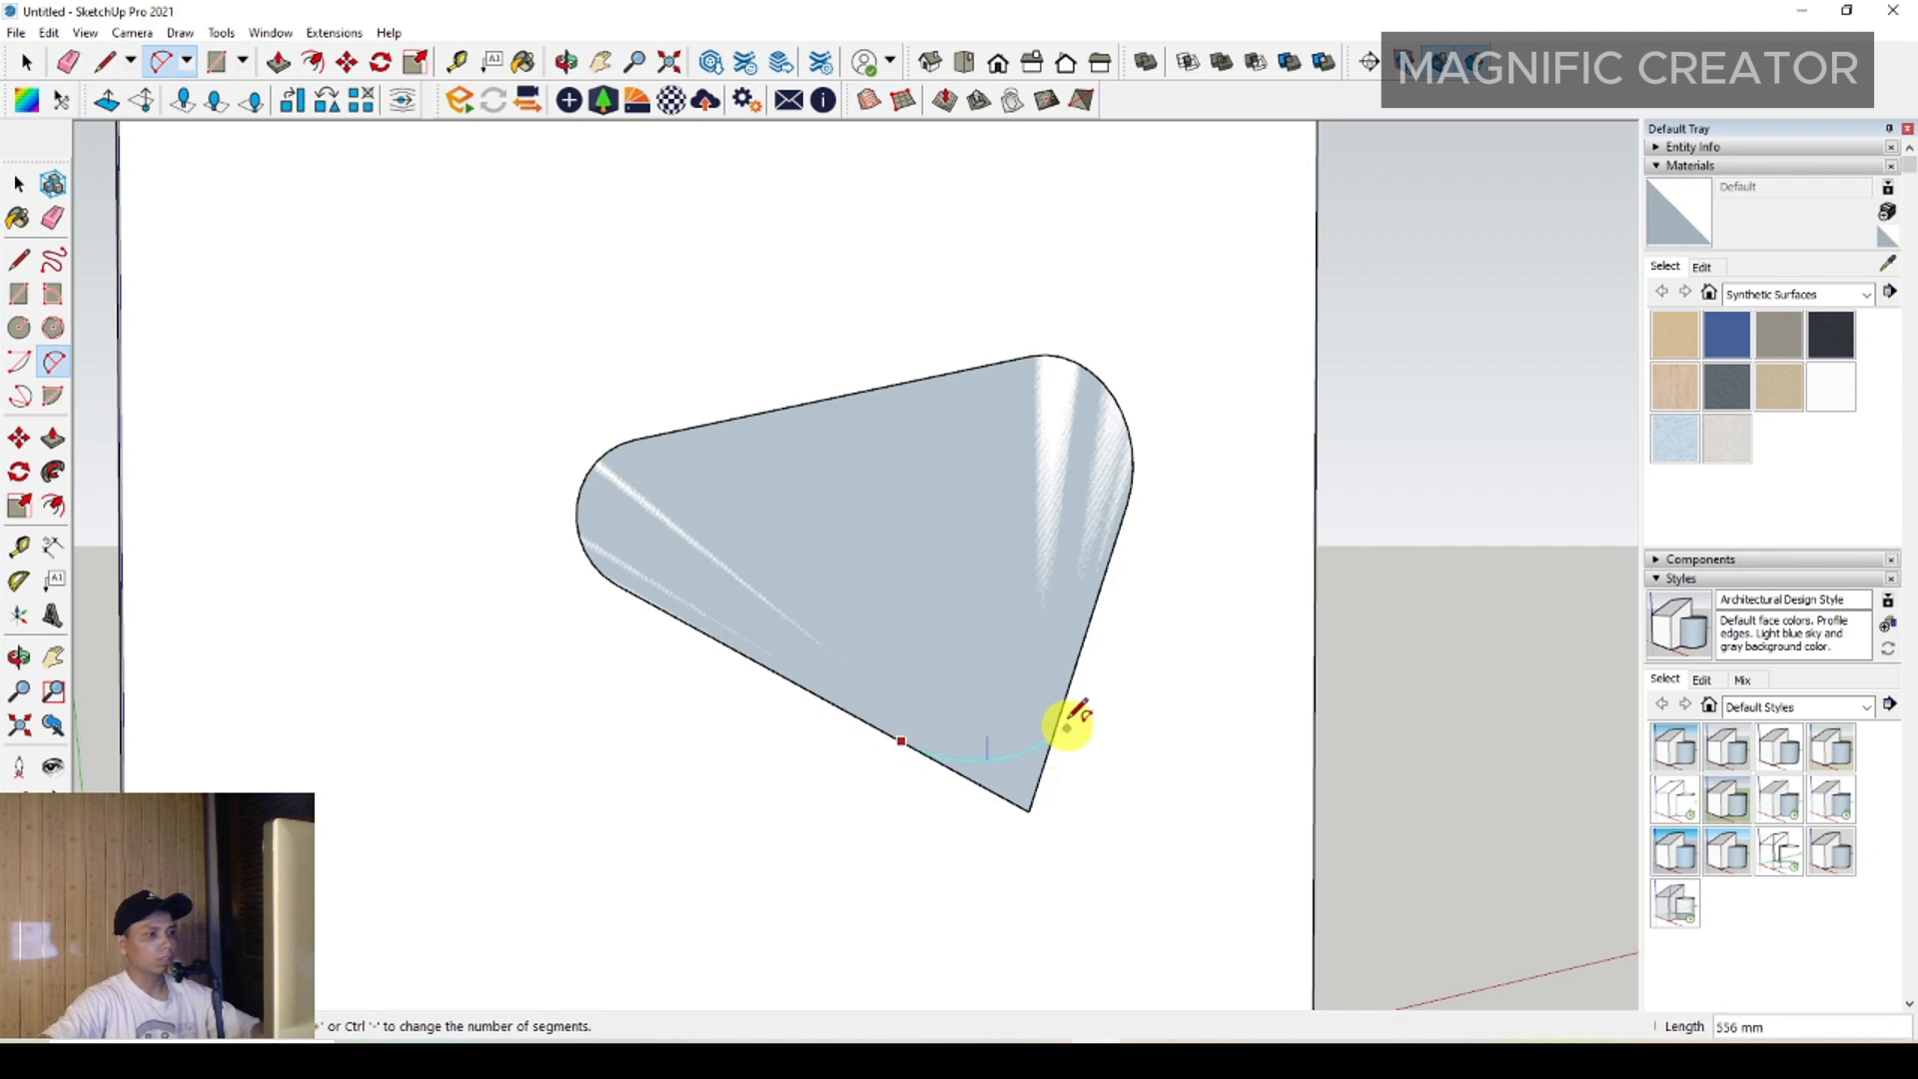
{"action": "double_click", "coordinate": [1079, 652]}
{"action": "key", "text": "space"}
{"action": "scroll", "coordinate": [944, 576], "scroll_direction": "down", "scroll_amount": 5}
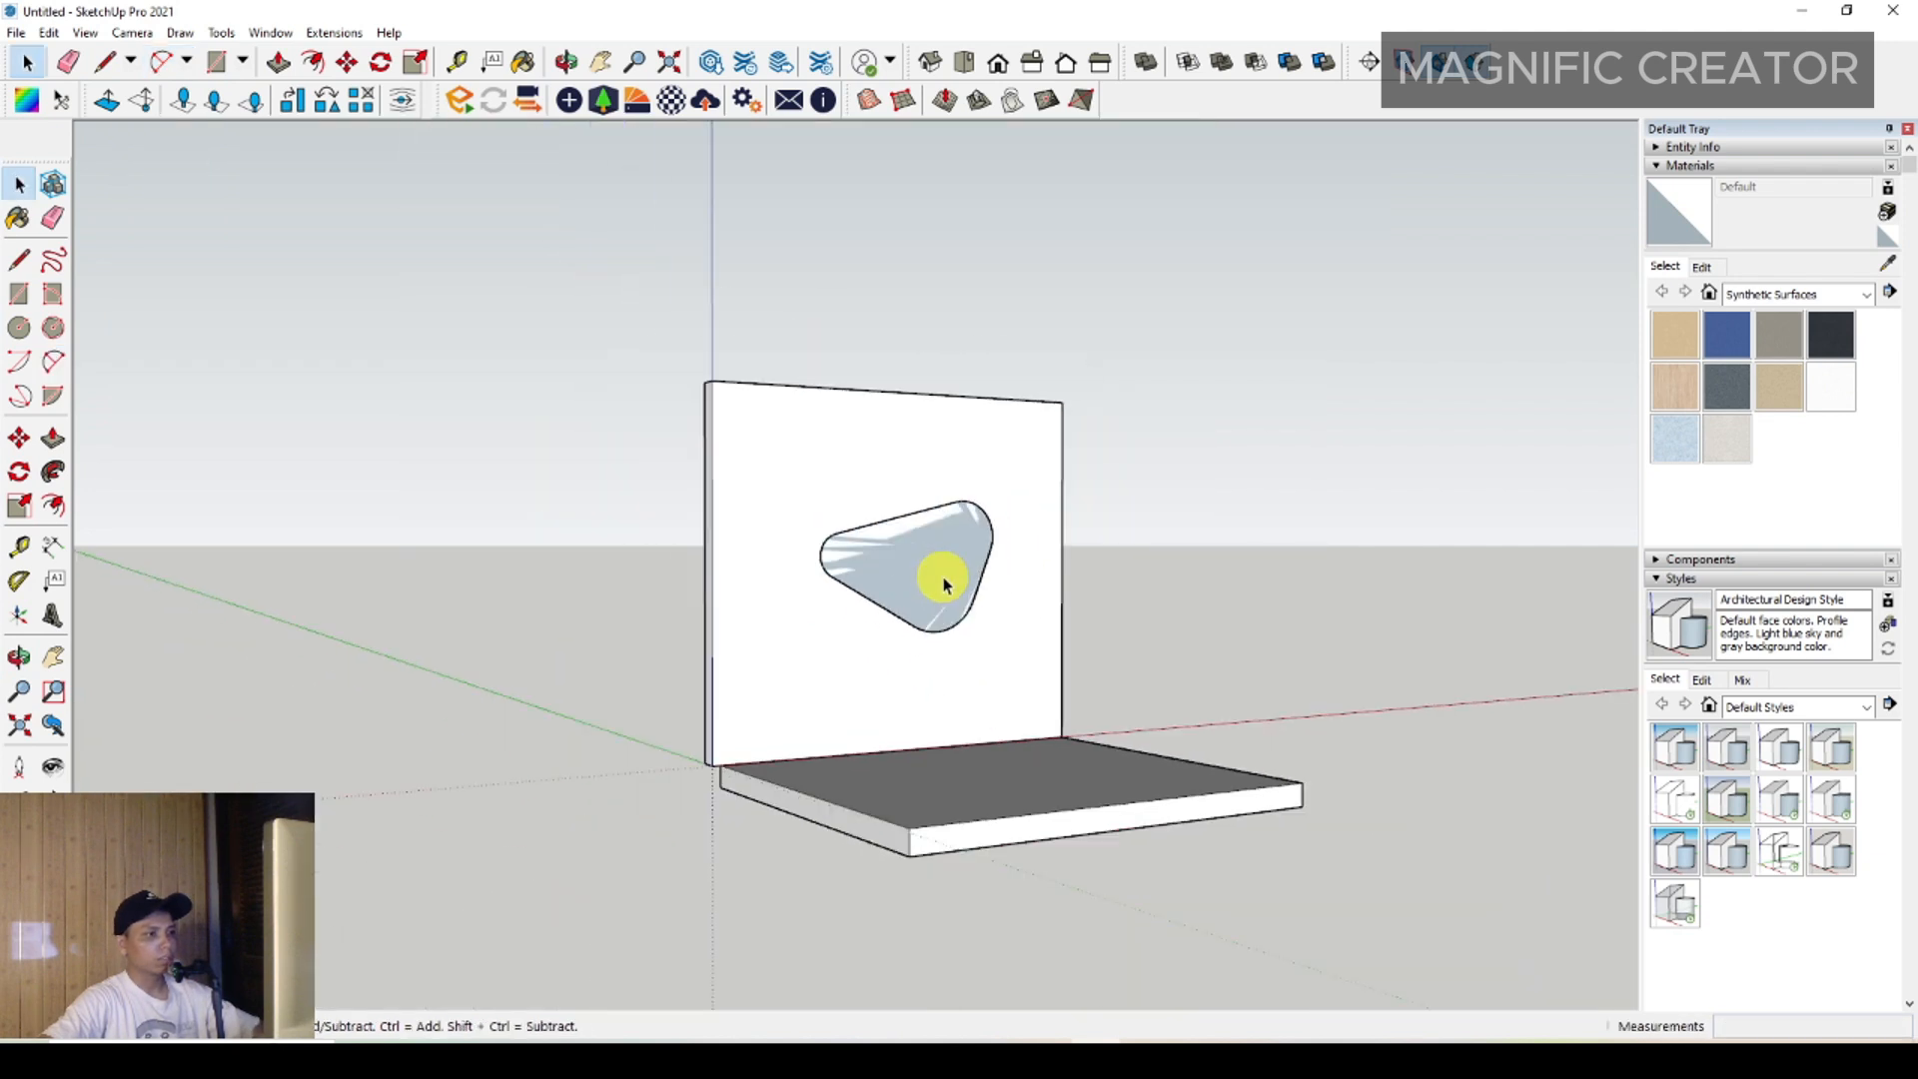
{"action": "scroll", "coordinate": [939, 581], "scroll_direction": "up", "scroll_amount": 5}
{"action": "middle_click_drag", "start_coordinate": [919, 602], "coordinate": [783, 463]}
{"action": "left_click", "coordinate": [942, 517]}
{"action": "scroll", "coordinate": [785, 475], "scroll_direction": "up", "scroll_amount": 2}
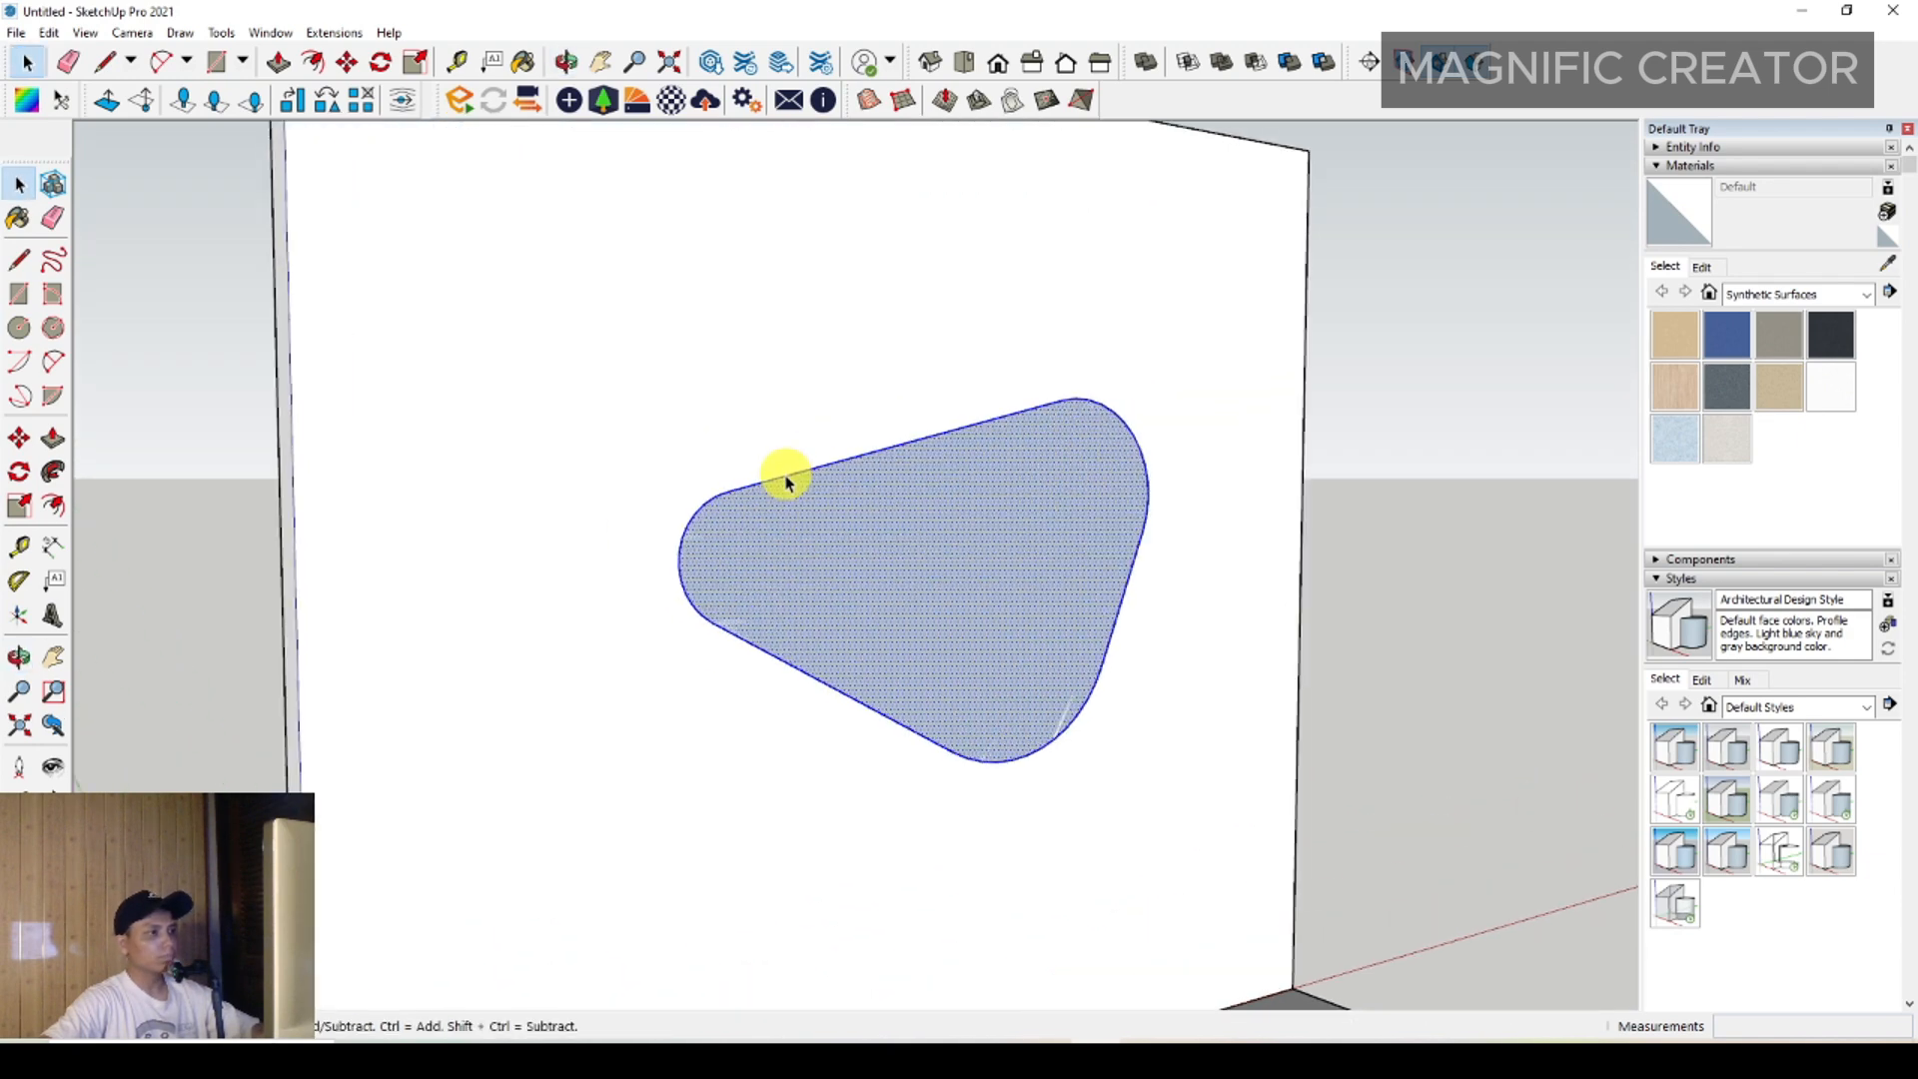
{"action": "left_click", "coordinate": [53, 361]}
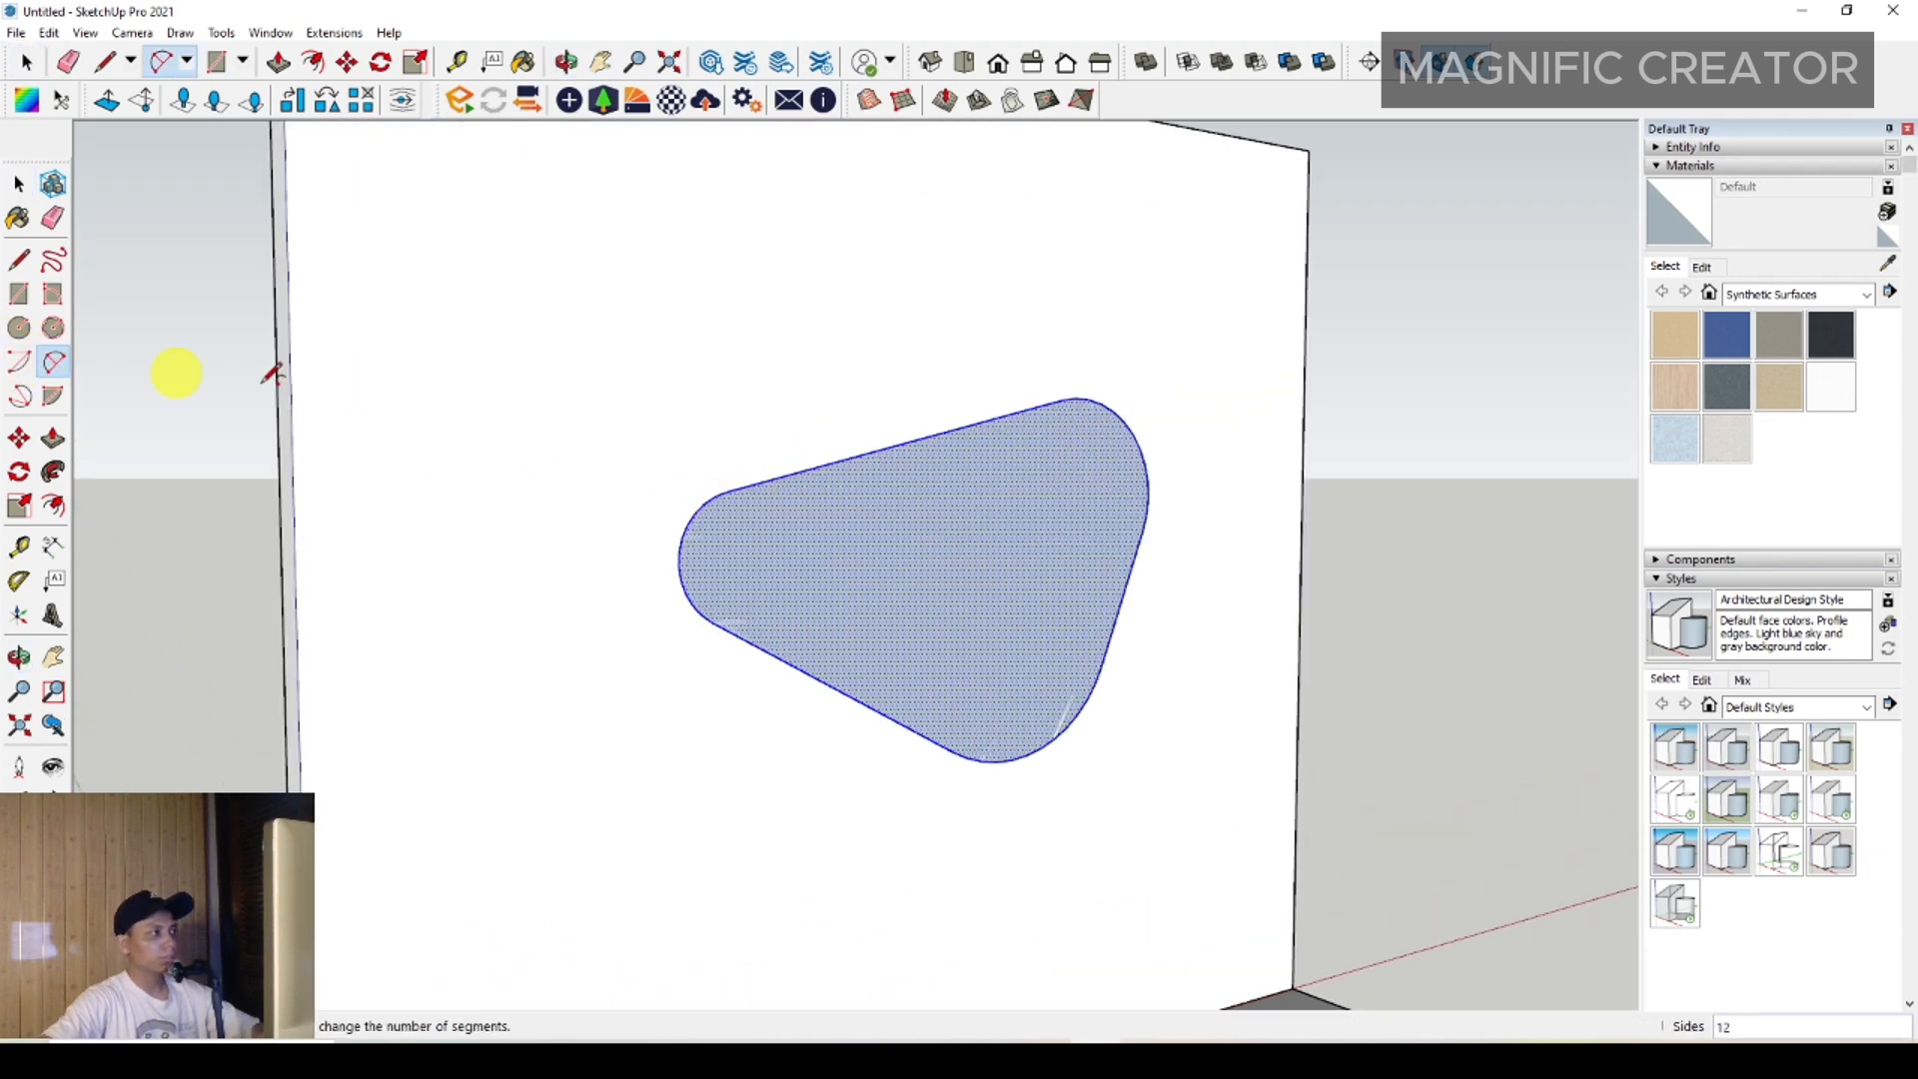
{"action": "left_click", "coordinate": [718, 495]}
{"action": "left_click", "coordinate": [1063, 400]}
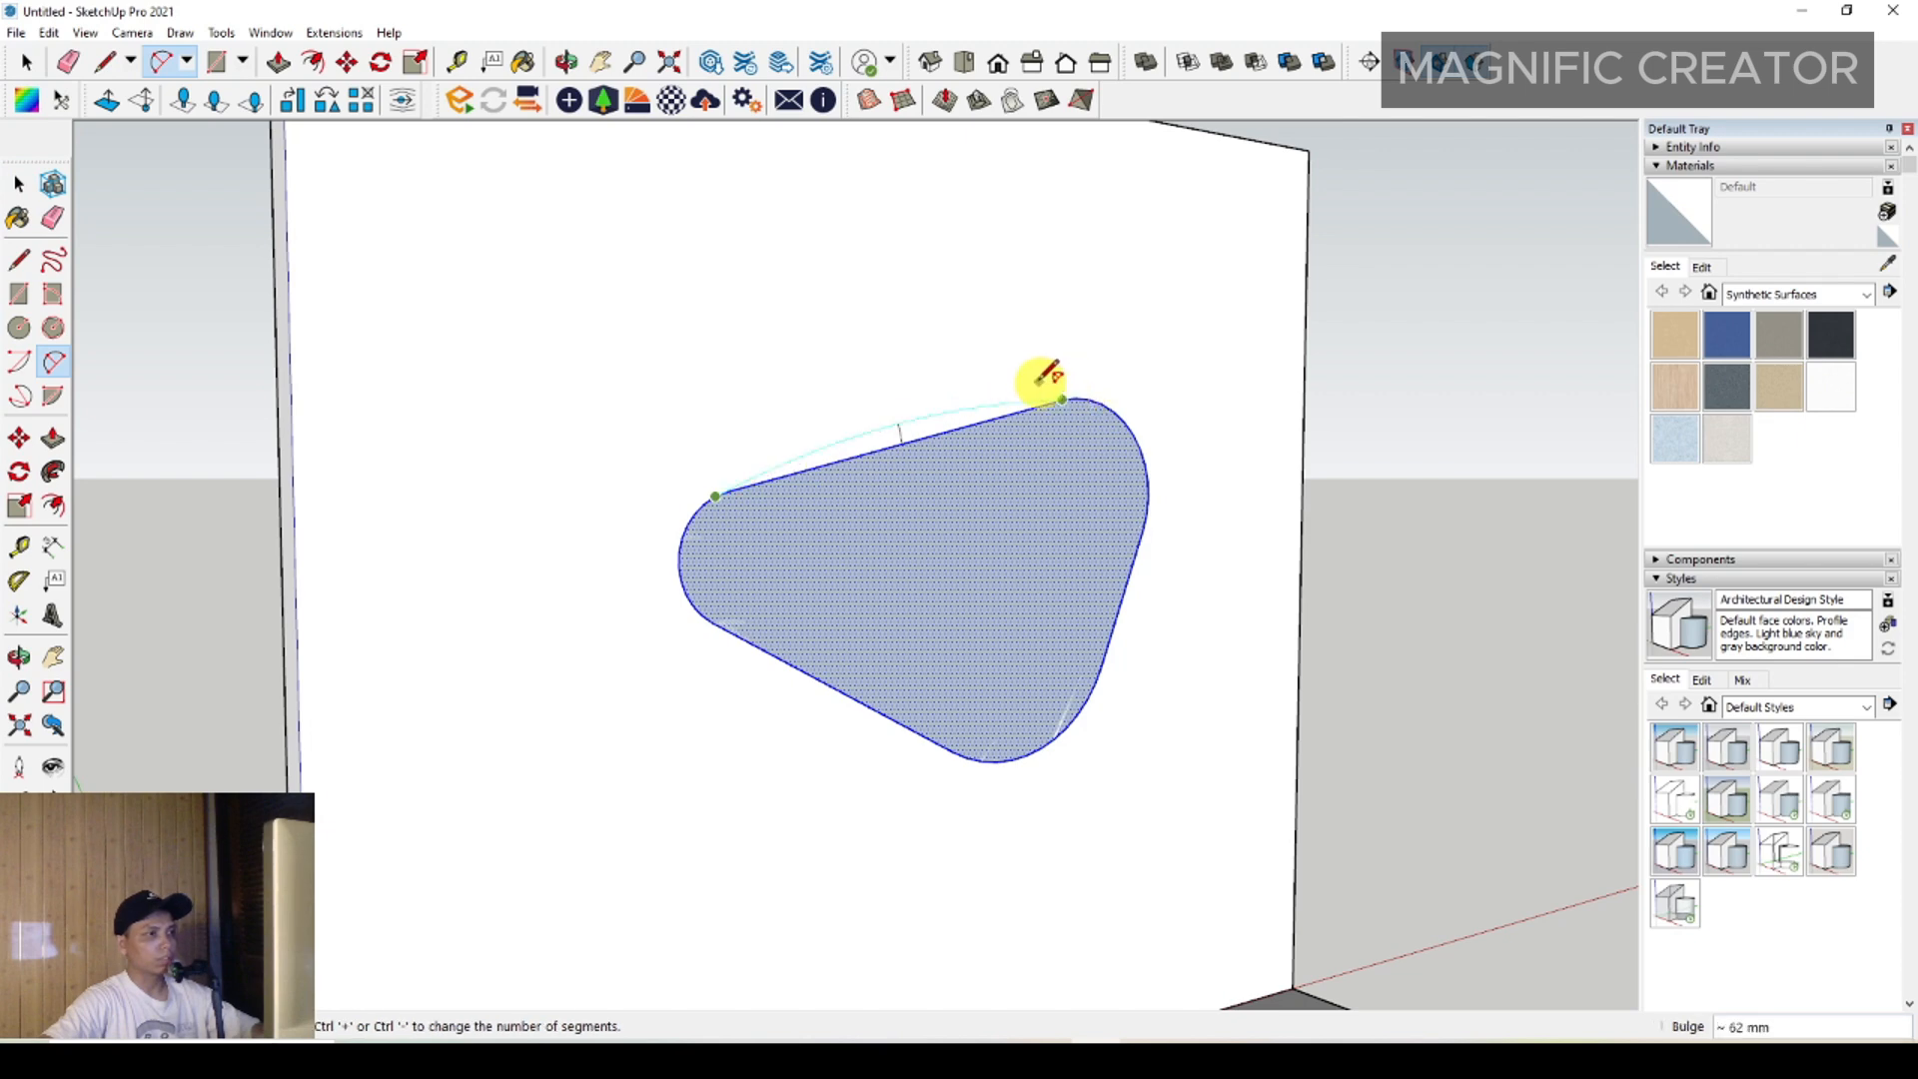
{"action": "scroll", "coordinate": [979, 388], "scroll_direction": "up", "scroll_amount": 3}
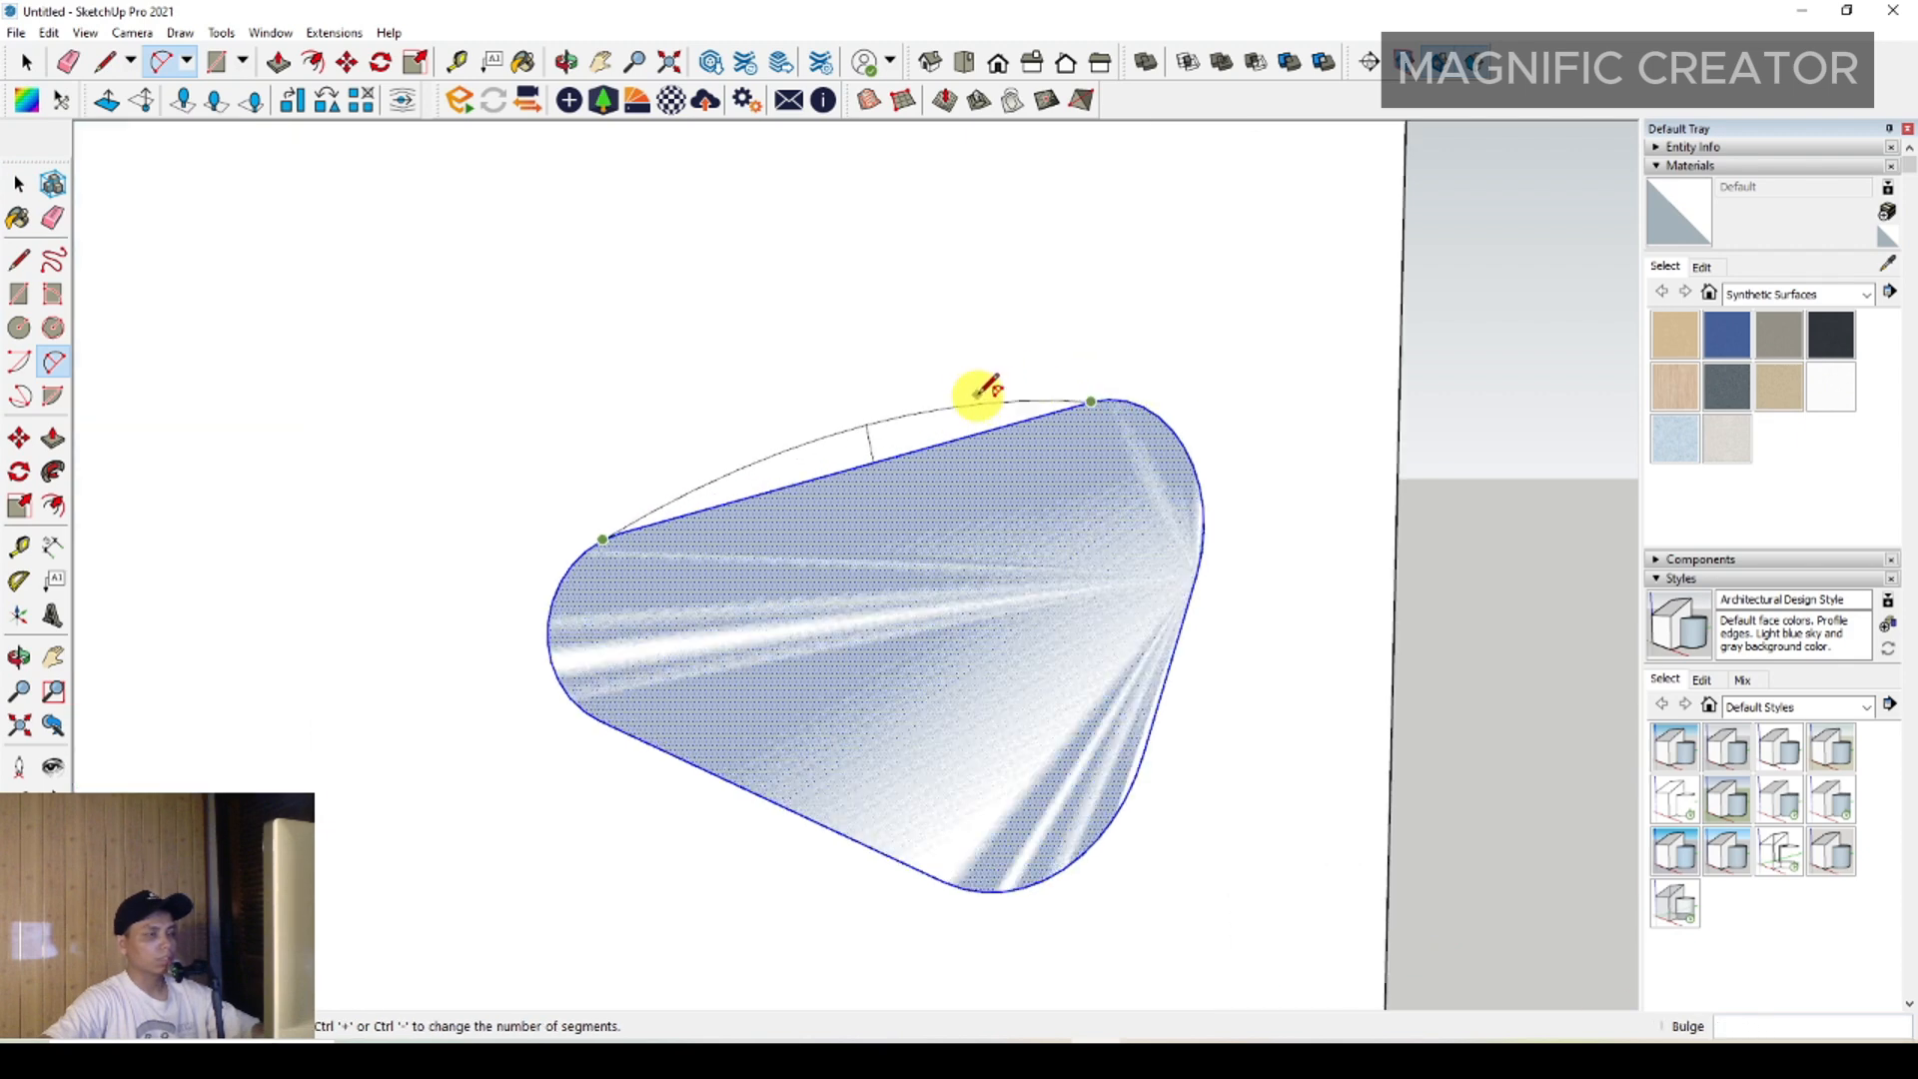
{"action": "key", "text": "space"}
Draw a 2 Point Arc bulging above the straight upper edge, from the left rounded corner to the upper-right one
{"action": "left_click", "coordinate": [53, 362]}
{"action": "scroll", "coordinate": [560, 543], "scroll_direction": "up", "scroll_amount": 2}
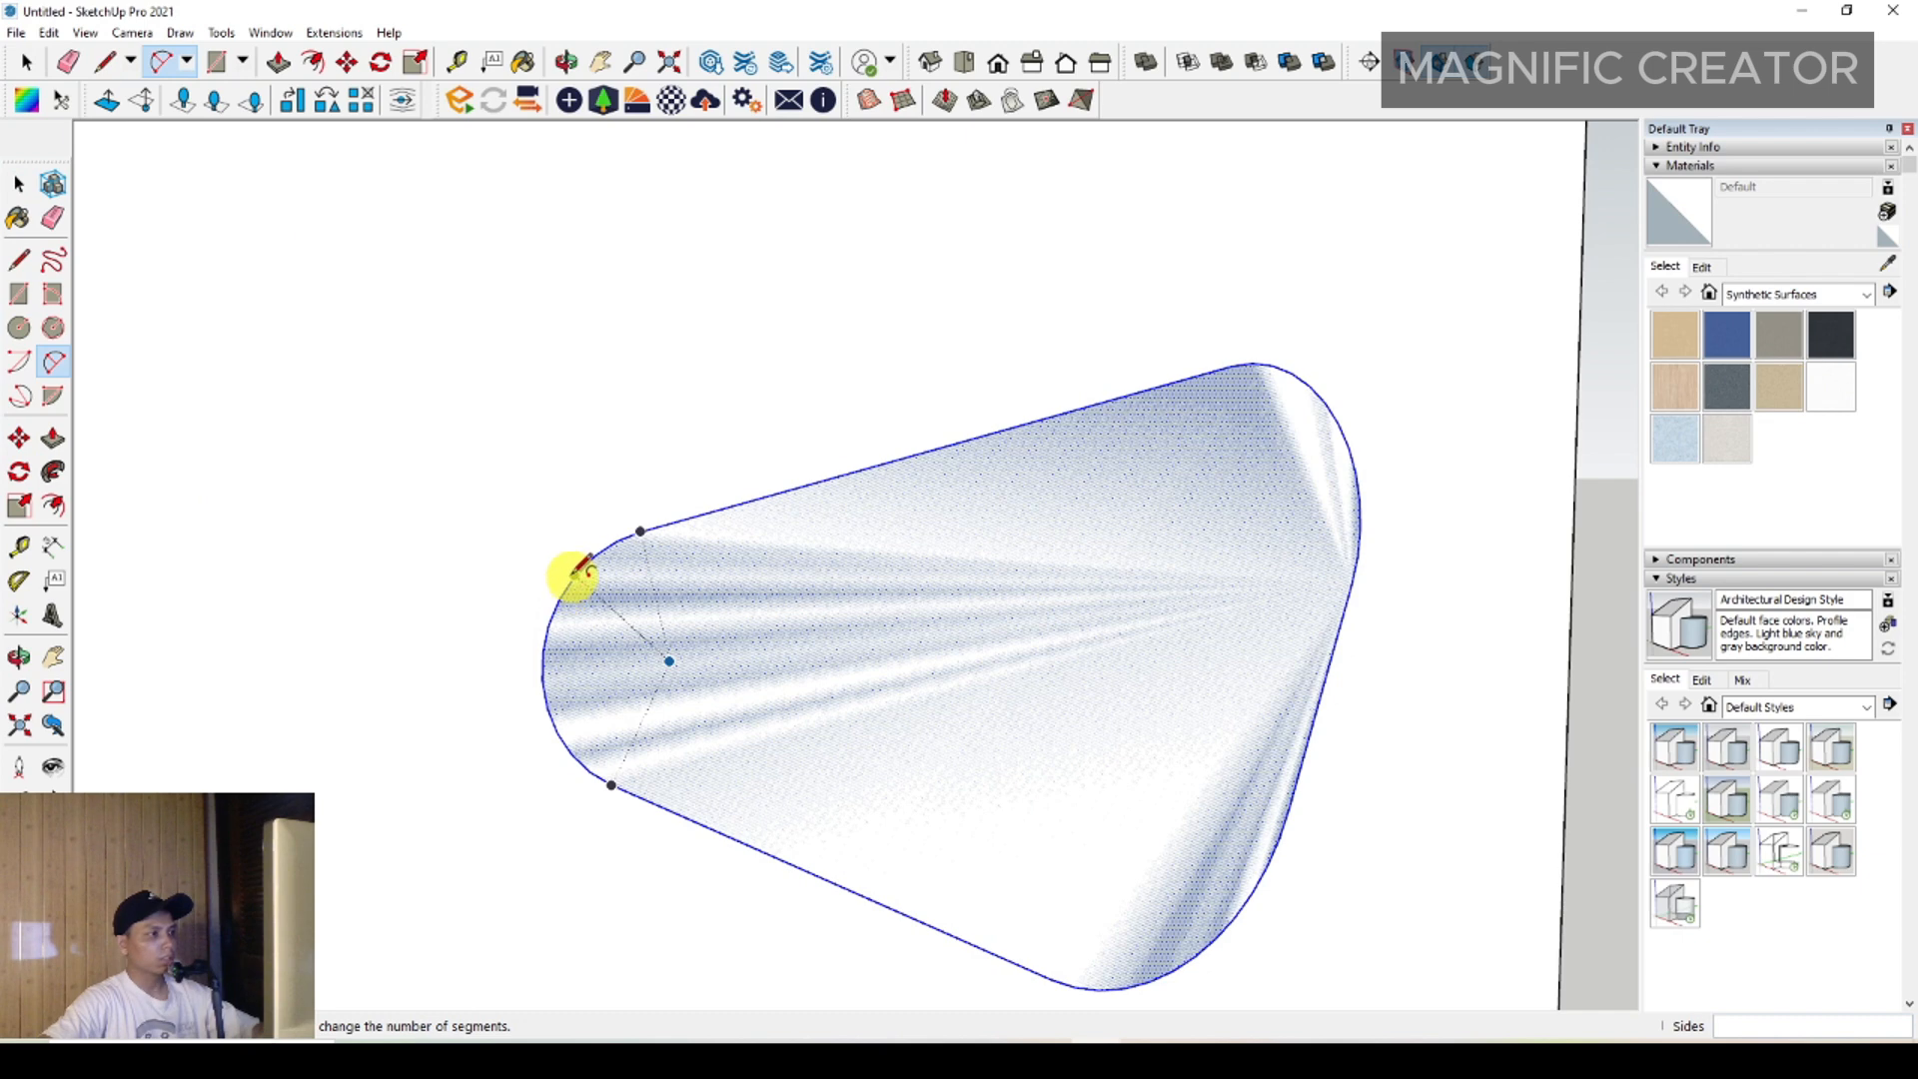
{"action": "left_click", "coordinate": [575, 574]}
{"action": "left_click", "coordinate": [1292, 373]}
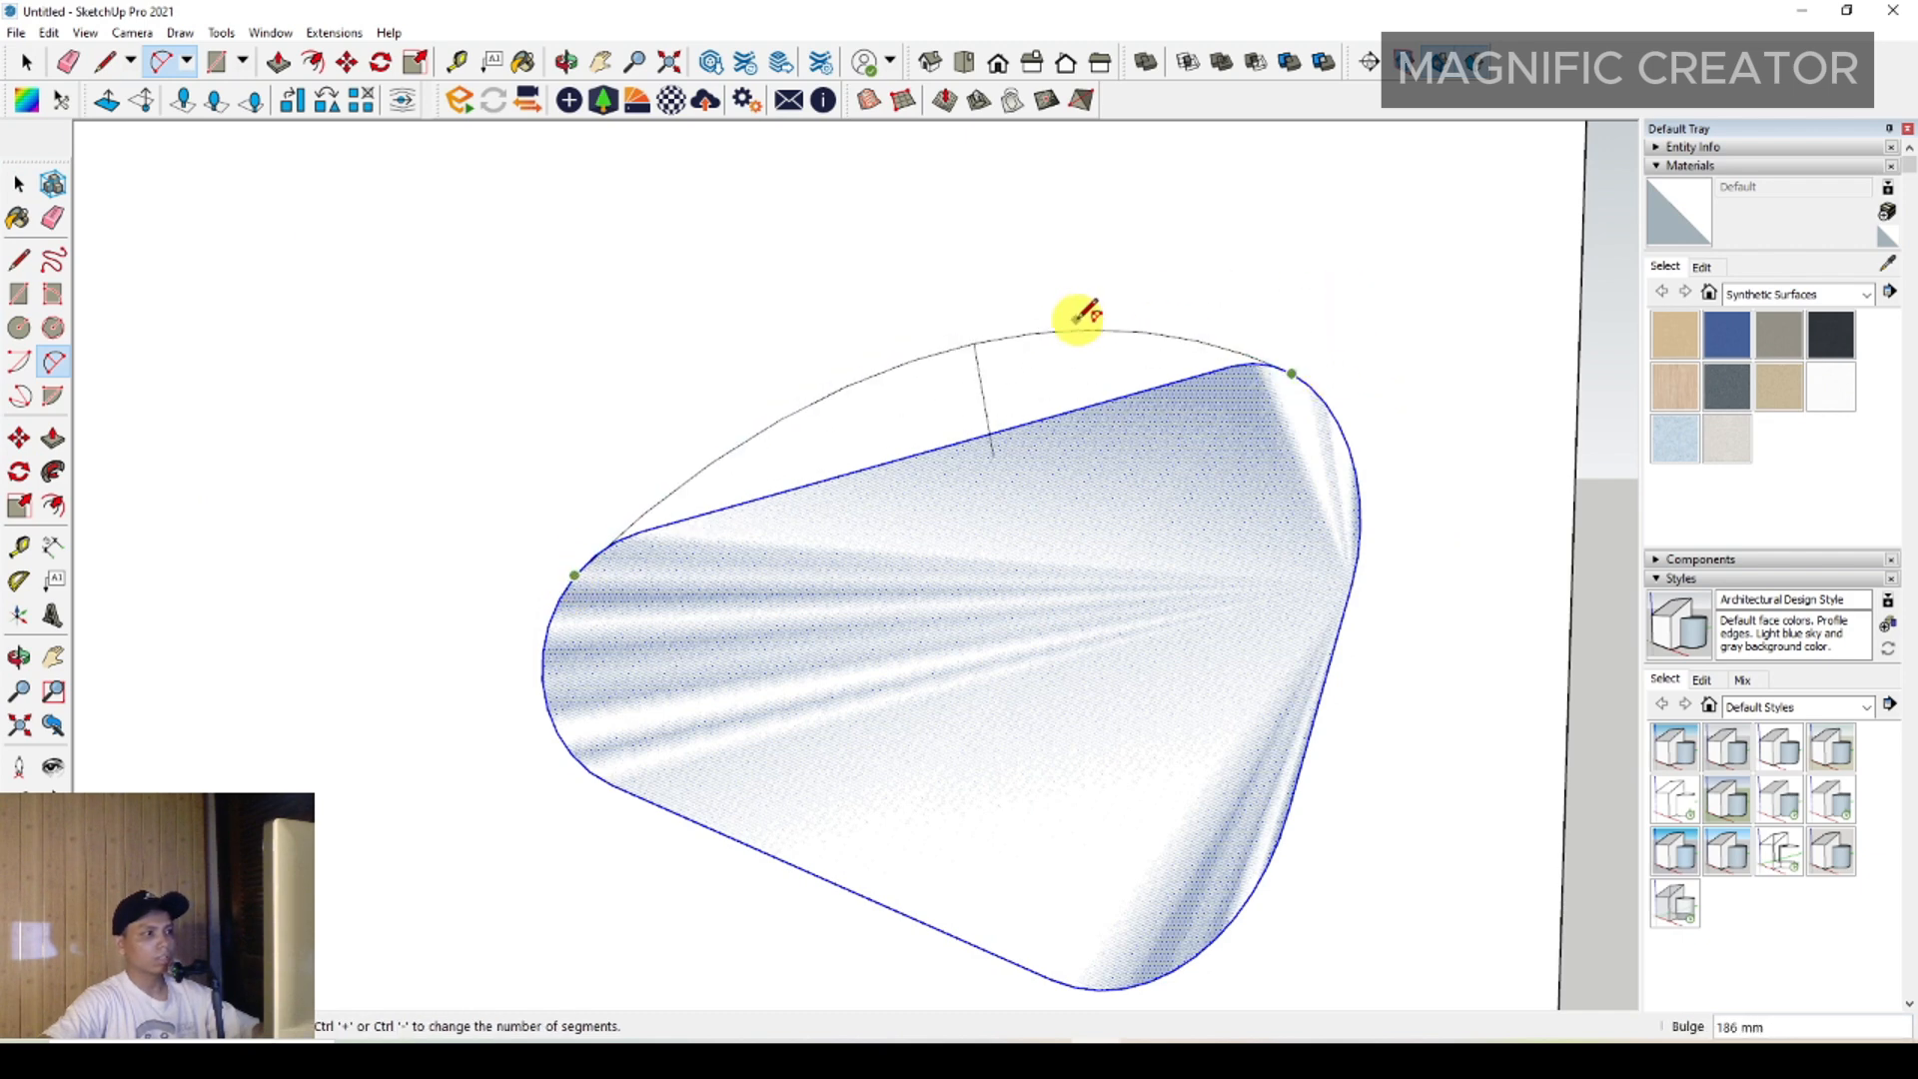
{"action": "left_click", "coordinate": [1074, 312]}
{"action": "key", "text": "space"}
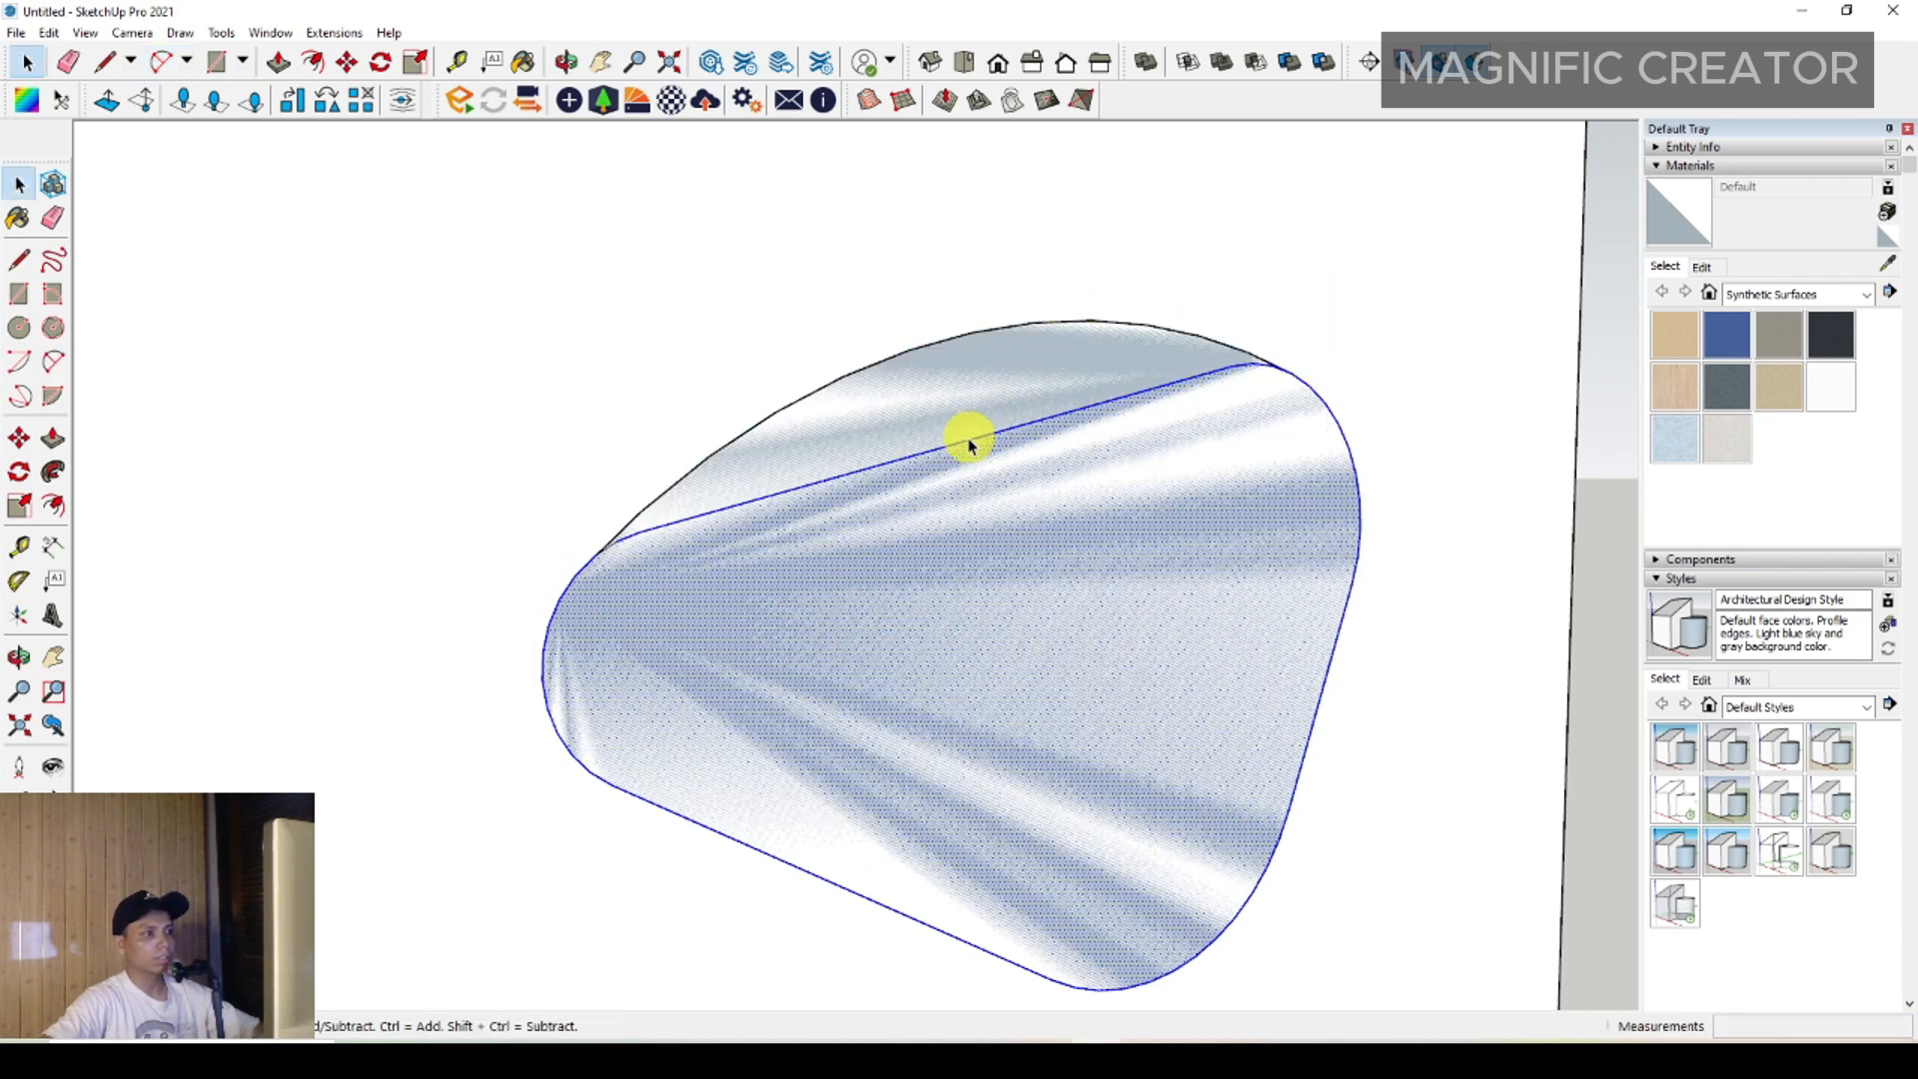
Erase the straight upper edge under the new arc and the two leftover arc ends inside the outline
{"action": "right_click", "coordinate": [969, 444]}
{"action": "left_click", "coordinate": [1000, 472]}
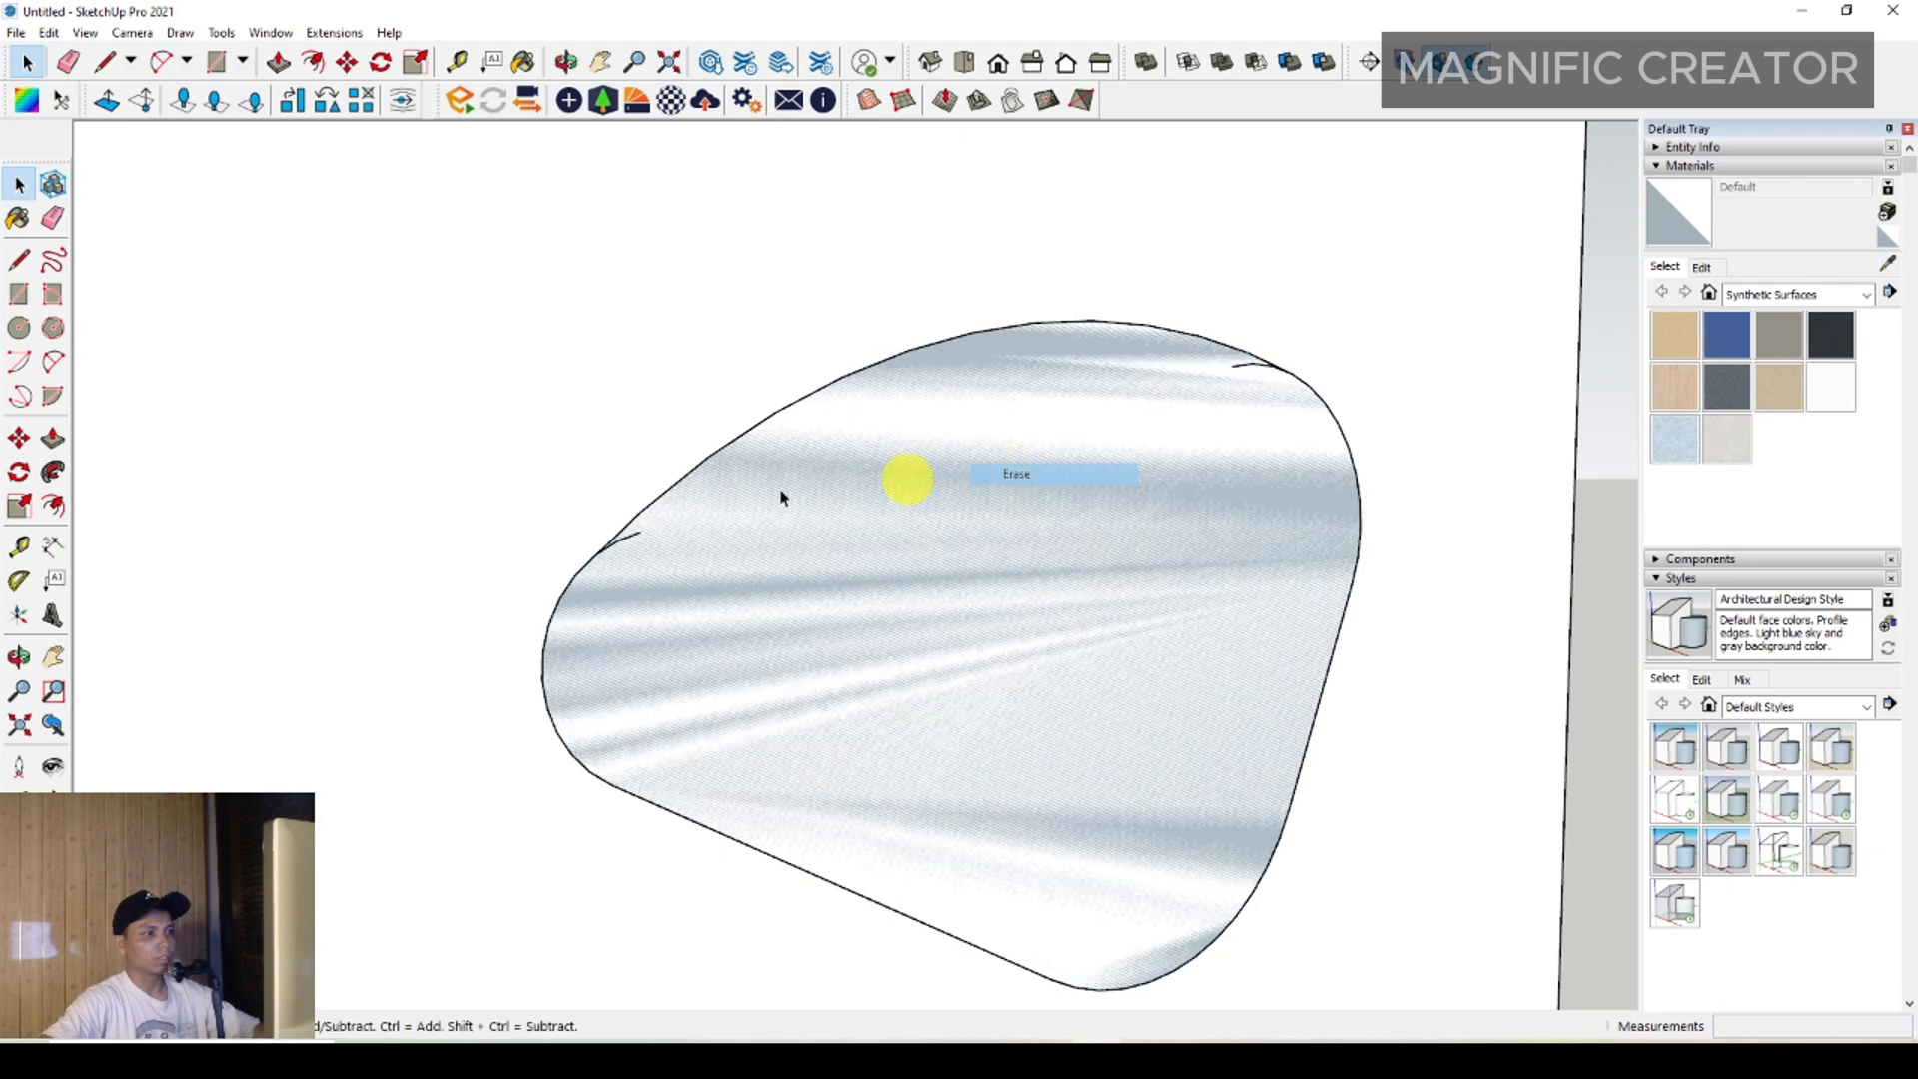
{"action": "right_click", "coordinate": [631, 540]}
{"action": "left_click", "coordinate": [677, 570]}
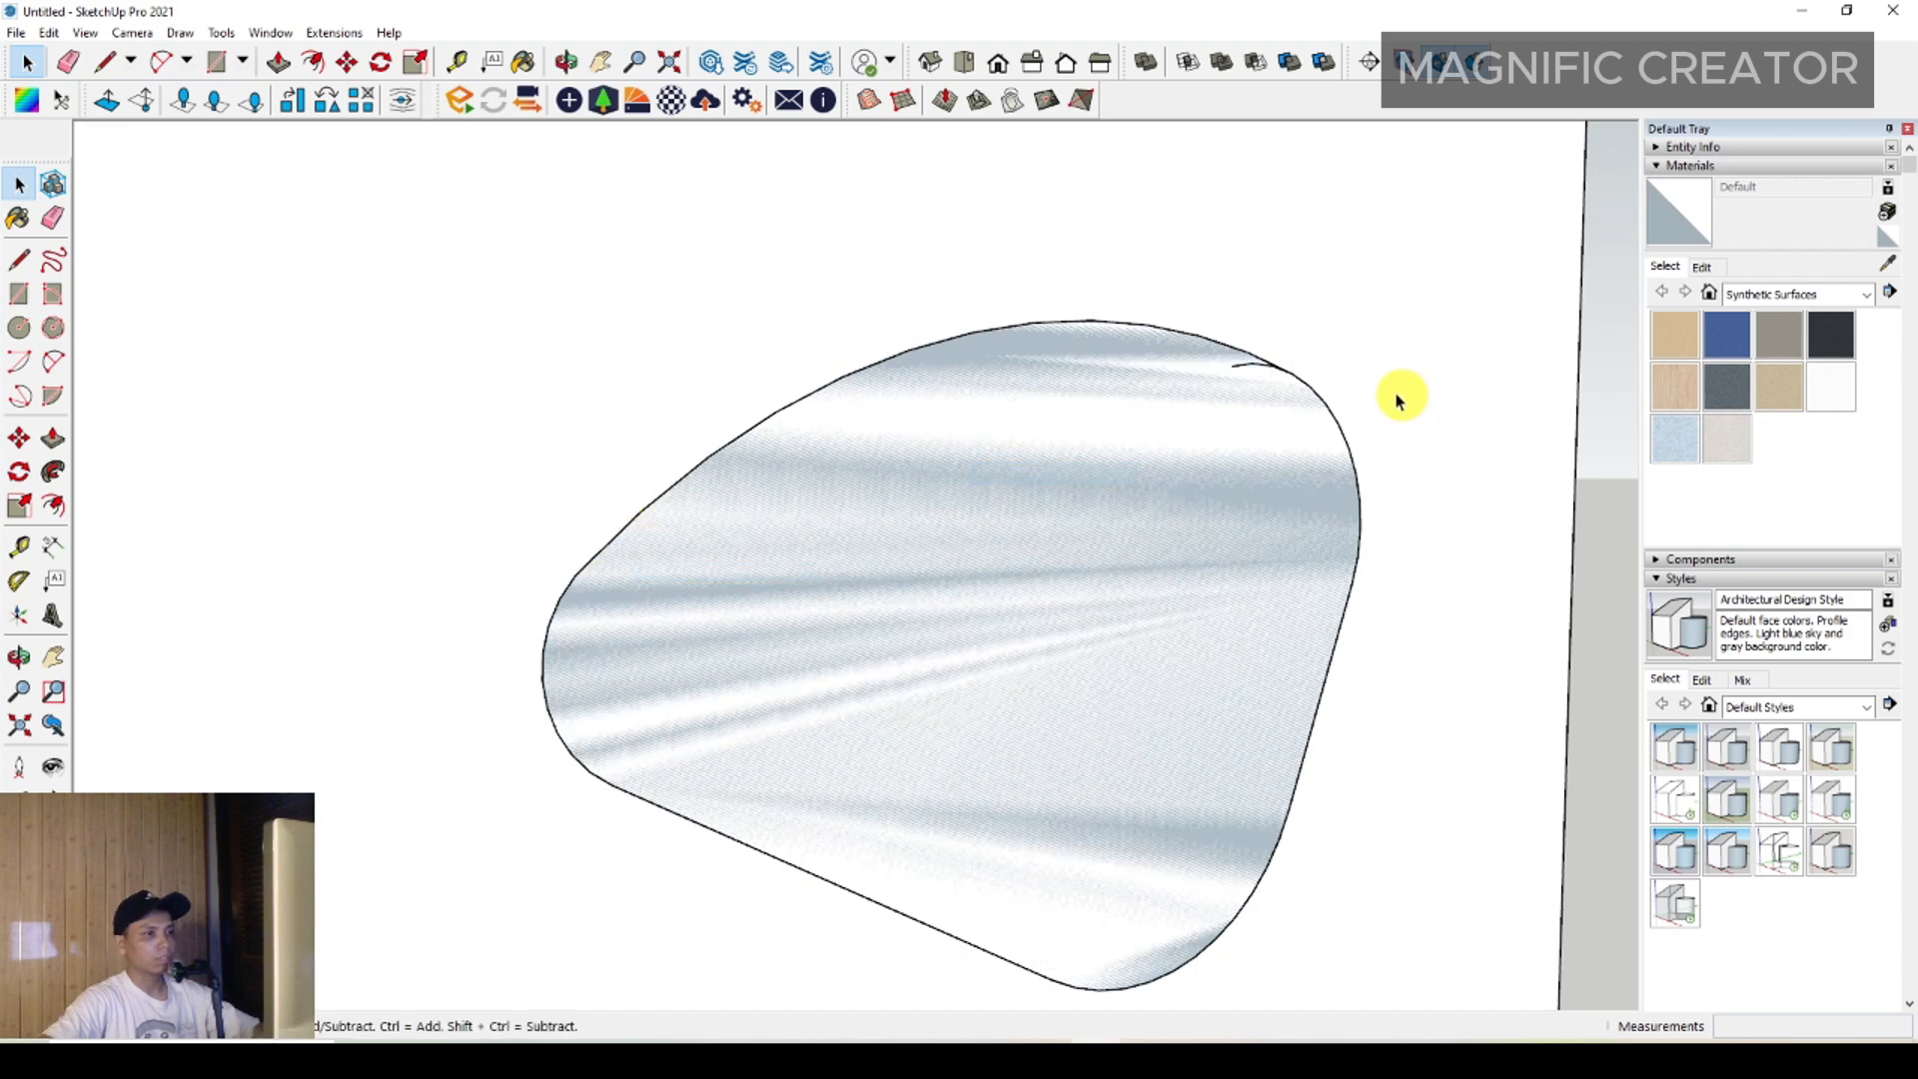
{"action": "right_click", "coordinate": [1238, 367]}
{"action": "left_click", "coordinate": [1268, 401]}
Push/Pull the curved backdrop face to a thickness of about 18 mm
{"action": "scroll", "coordinate": [944, 385], "scroll_direction": "down", "scroll_amount": 5}
{"action": "mouse_move", "coordinate": [977, 436]}
{"action": "middle_mouse_down"}
{"action": "mouse_move", "coordinate": [1036, 531]}
{"action": "mouse_move", "coordinate": [890, 330]}
{"action": "mouse_move", "coordinate": [796, 329]}
{"action": "mouse_move", "coordinate": [1009, 449]}
{"action": "mouse_move", "coordinate": [972, 599]}
{"action": "mouse_move", "coordinate": [1016, 506]}
{"action": "mouse_move", "coordinate": [363, 437]}
{"action": "middle_mouse_up"}
{"action": "left_click", "coordinate": [1009, 450]}
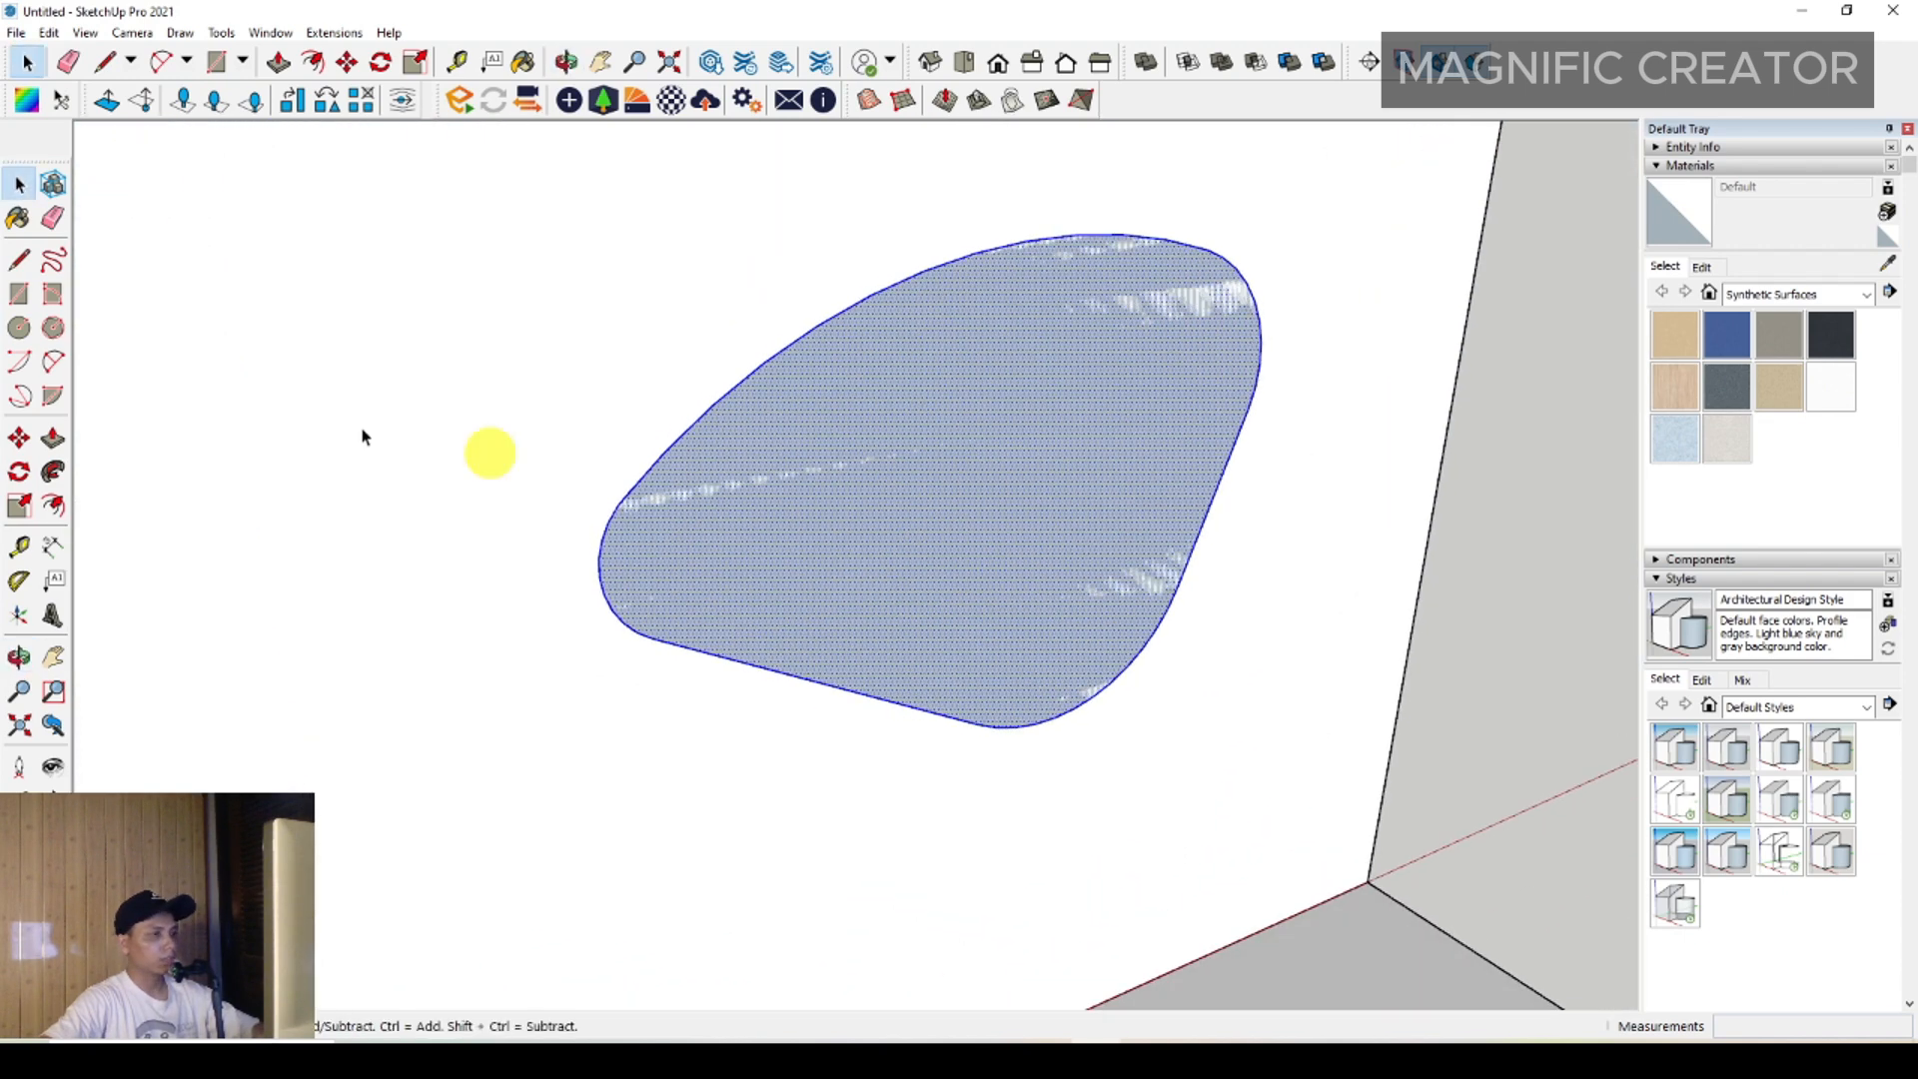
{"action": "left_click", "coordinate": [58, 437]}
{"action": "scroll", "coordinate": [1104, 475], "scroll_direction": "up", "scroll_amount": 2}
{"action": "left_click", "coordinate": [1088, 431]}
{"action": "left_click", "coordinate": [1092, 436]}
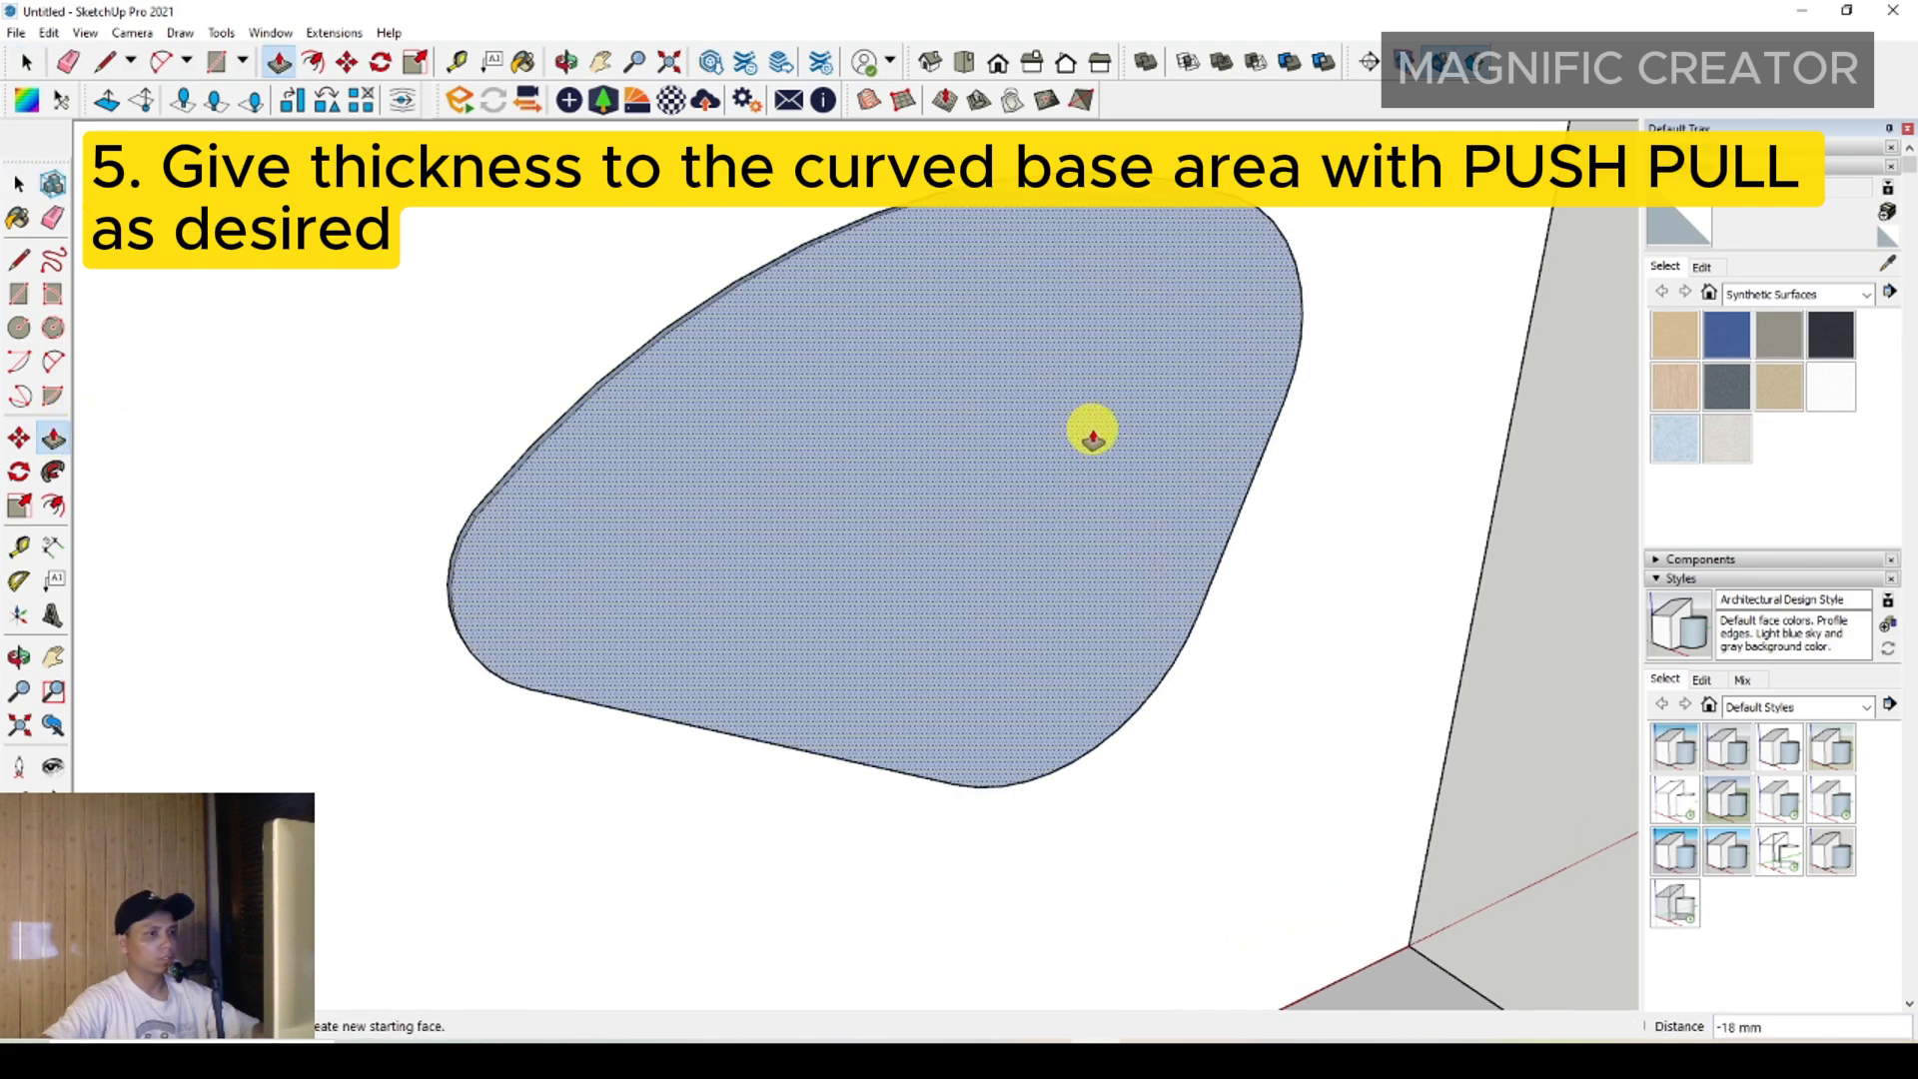
Make the extruded curved backdrop a group and deselect it
{"action": "key", "text": "space"}
{"action": "double_click", "coordinate": [1209, 360]}
{"action": "right_click", "coordinate": [1209, 360]}
{"action": "left_click", "coordinate": [1285, 531]}
{"action": "middle_click_drag", "start_coordinate": [1099, 480], "coordinate": [1011, 404]}
{"action": "scroll", "coordinate": [940, 410], "scroll_direction": "down", "scroll_amount": 3}
{"action": "middle_click_drag", "start_coordinate": [869, 430], "coordinate": [785, 446]}
{"action": "left_click_drag", "start_coordinate": [1593, 424], "coordinate": [1519, 526]}
Draw a long, thin horizontal shelf rectangle on the upper-right part of the backdrop
{"action": "scroll", "coordinate": [735, 490], "scroll_direction": "up", "scroll_amount": 1}
{"action": "middle_click_drag", "start_coordinate": [759, 495], "coordinate": [610, 445]}
{"action": "left_click", "coordinate": [19, 297]}
{"action": "scroll", "coordinate": [679, 419], "scroll_direction": "up", "scroll_amount": 2}
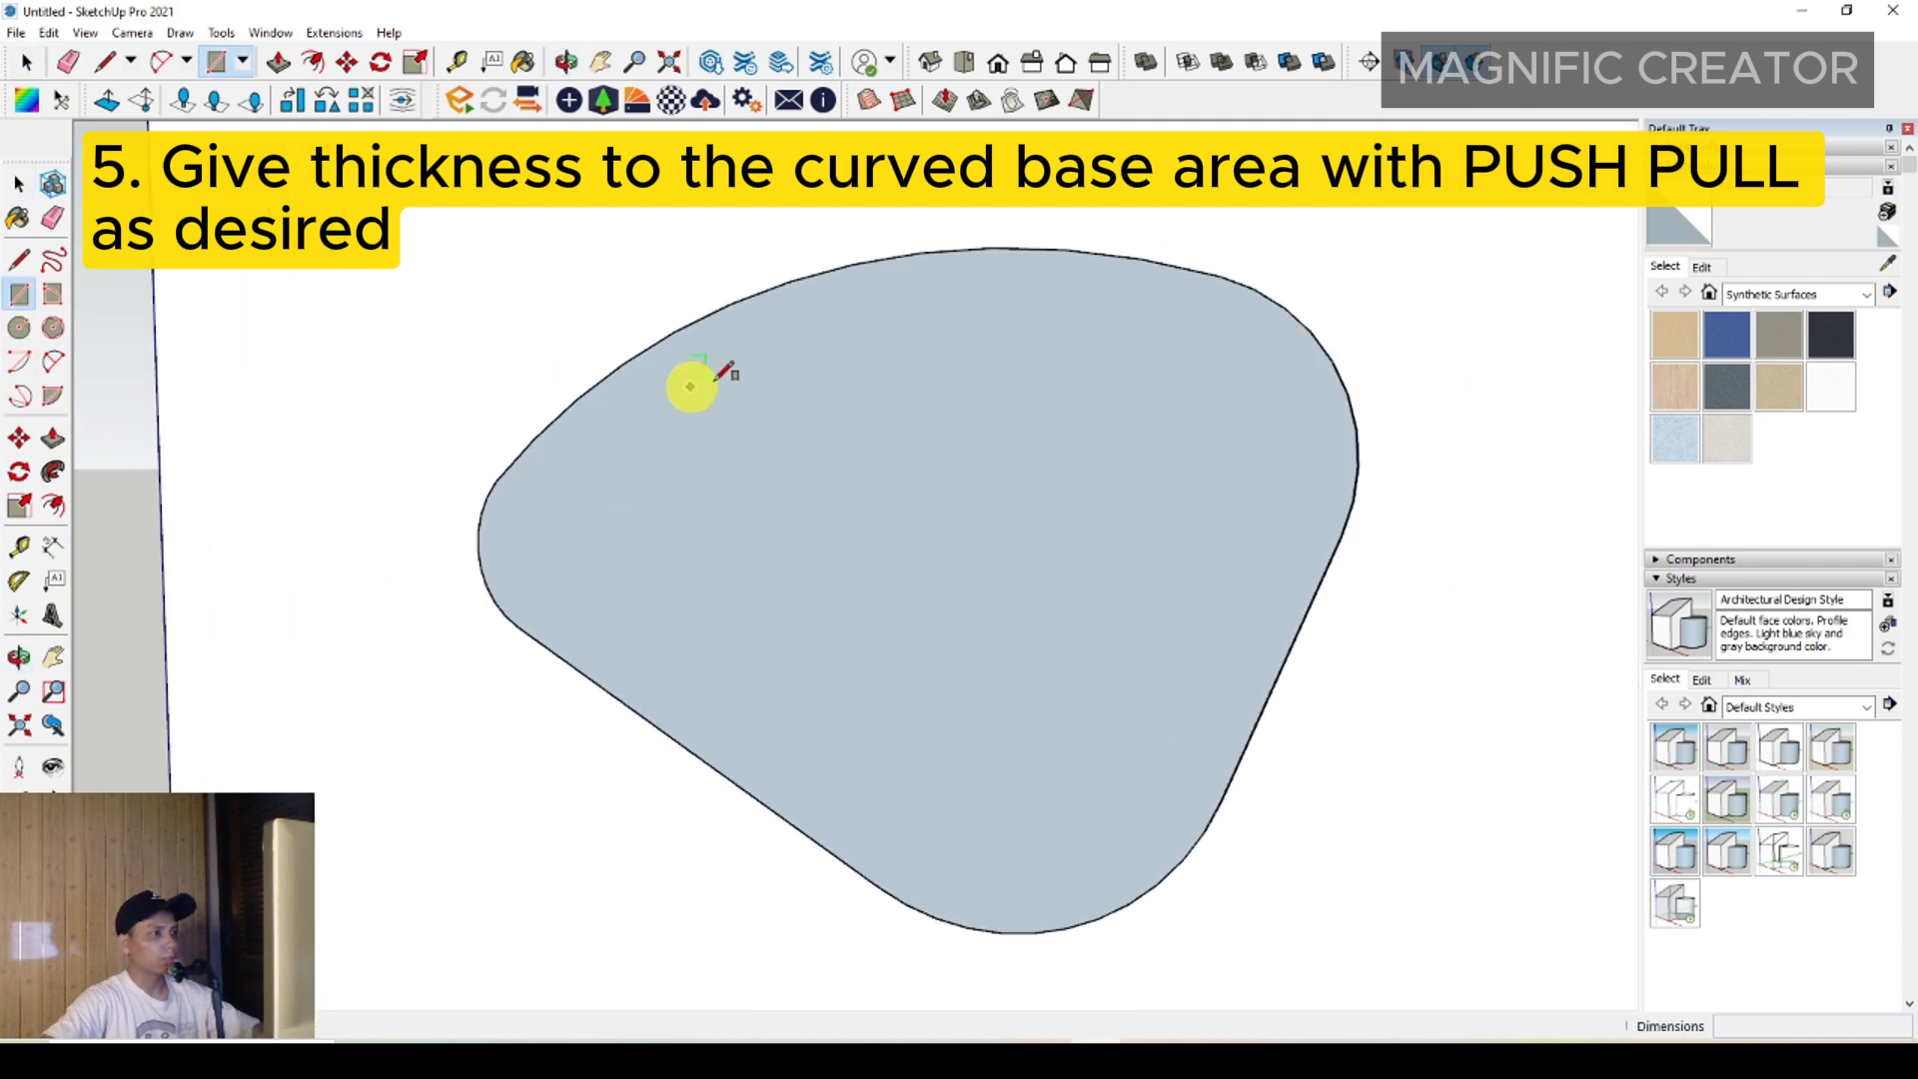
{"action": "left_click", "coordinate": [911, 352]}
{"action": "scroll", "coordinate": [1220, 342], "scroll_direction": "up", "scroll_amount": 3}
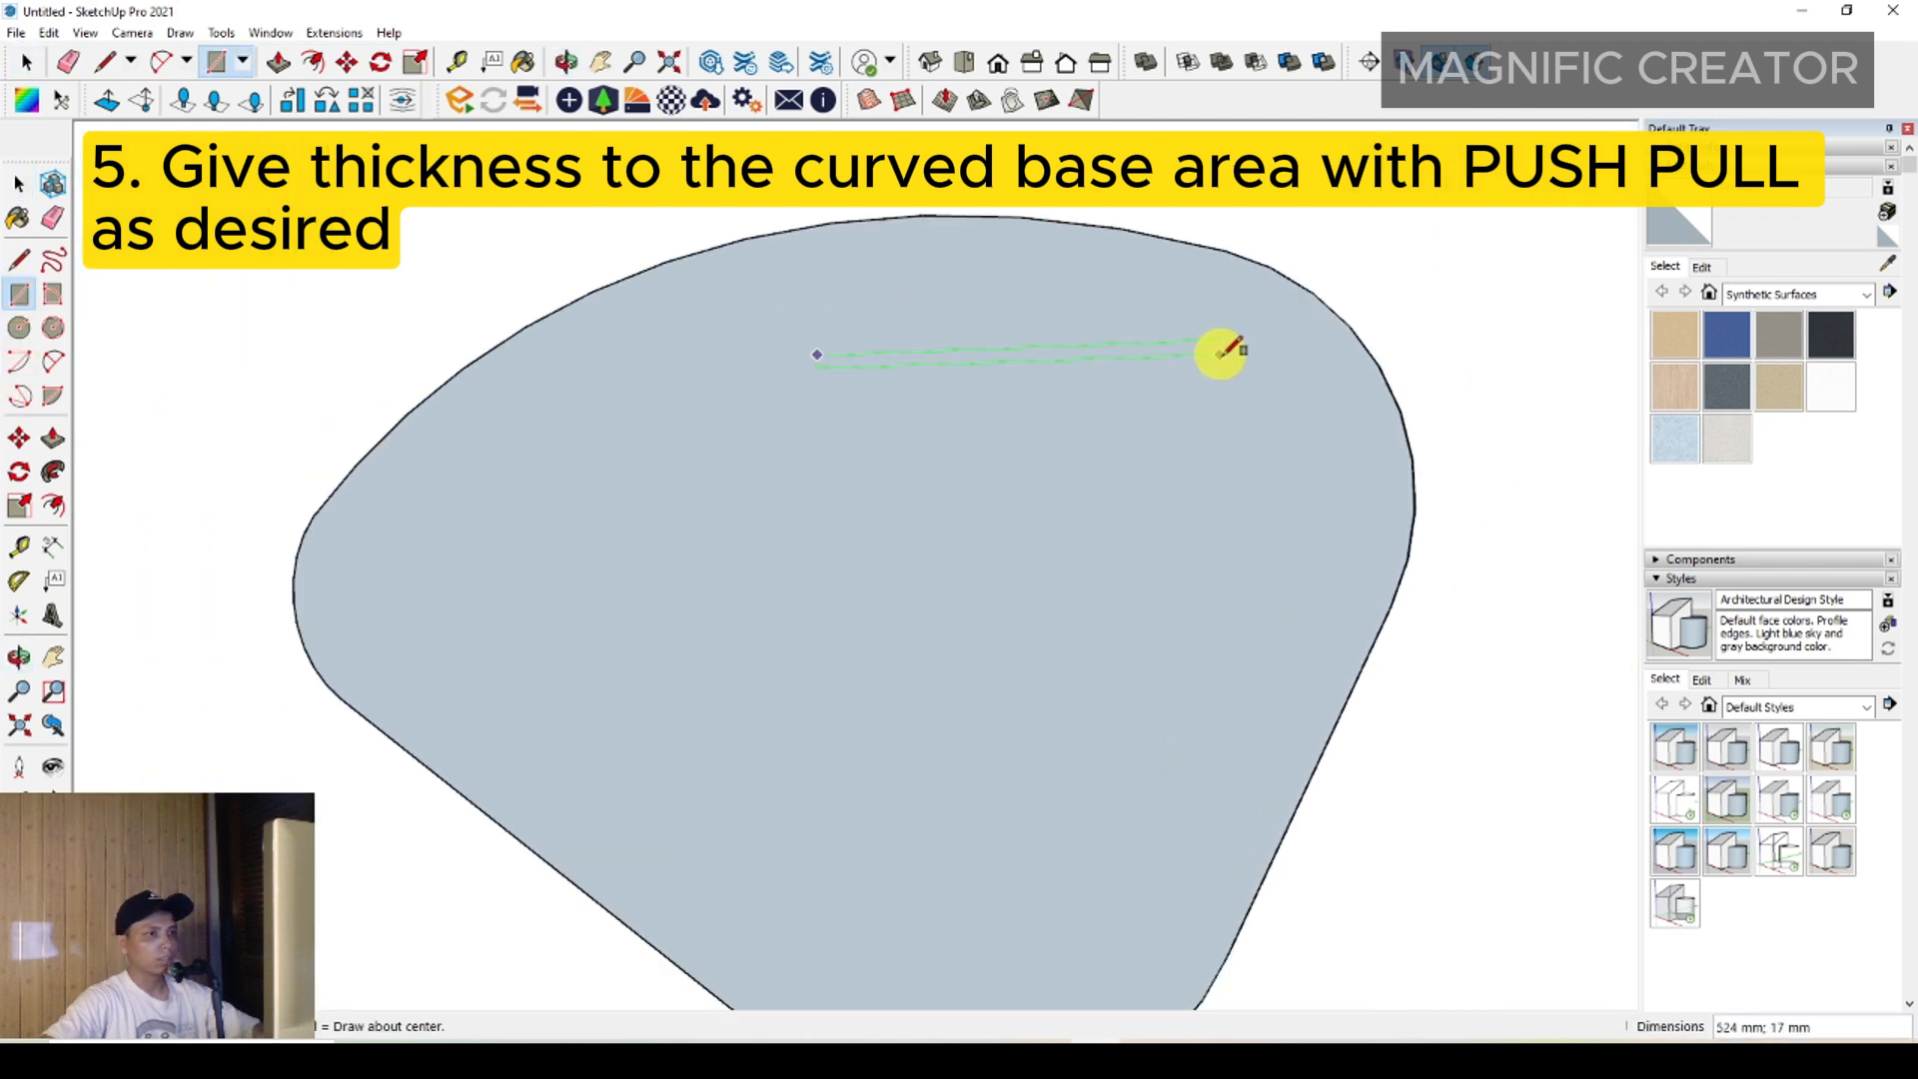
{"action": "left_click", "coordinate": [1359, 337]}
{"action": "key", "text": "space"}
{"action": "scroll", "coordinate": [780, 405], "scroll_direction": "down", "scroll_amount": 1}
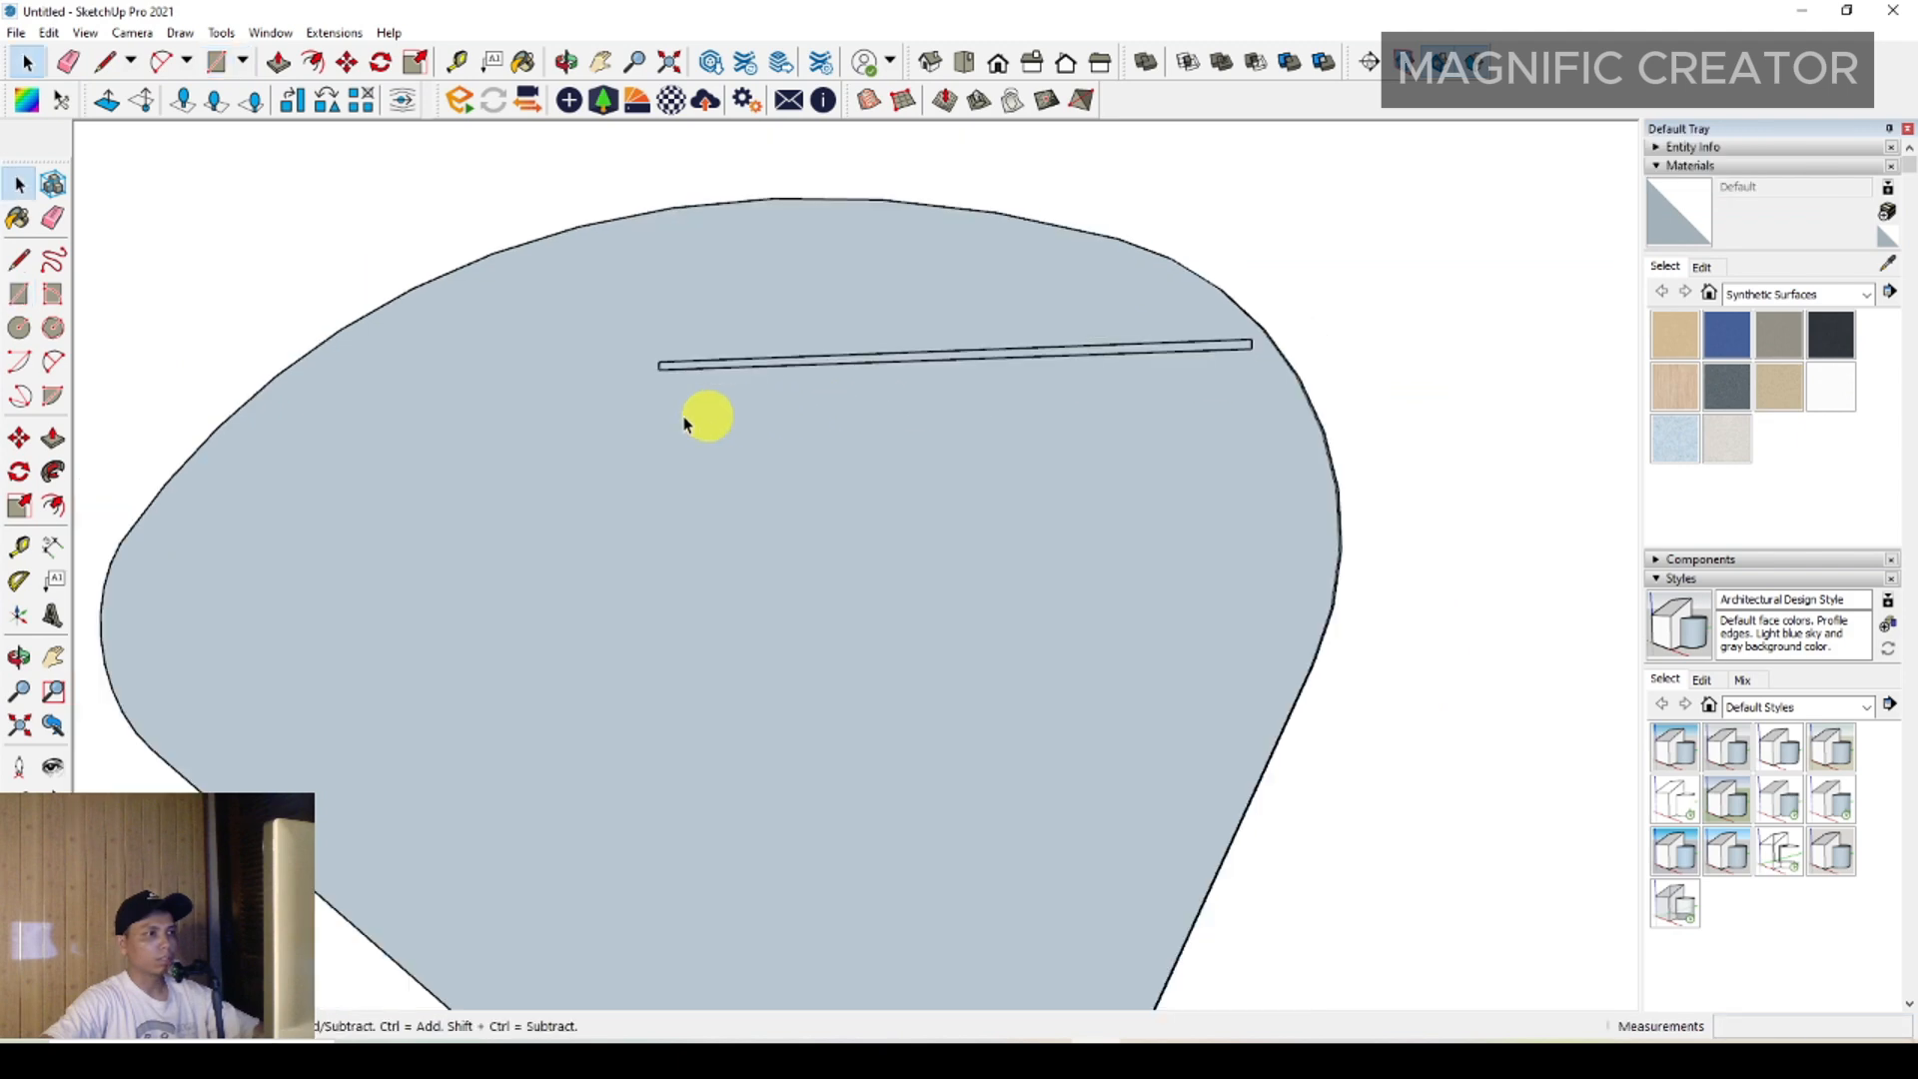
Push/Pull the thin rectangle 400 mm out from the backdrop to form a shelf board
{"action": "middle_click_drag", "start_coordinate": [683, 420], "coordinate": [870, 443]}
{"action": "scroll", "coordinate": [863, 435], "scroll_direction": "up", "scroll_amount": 1}
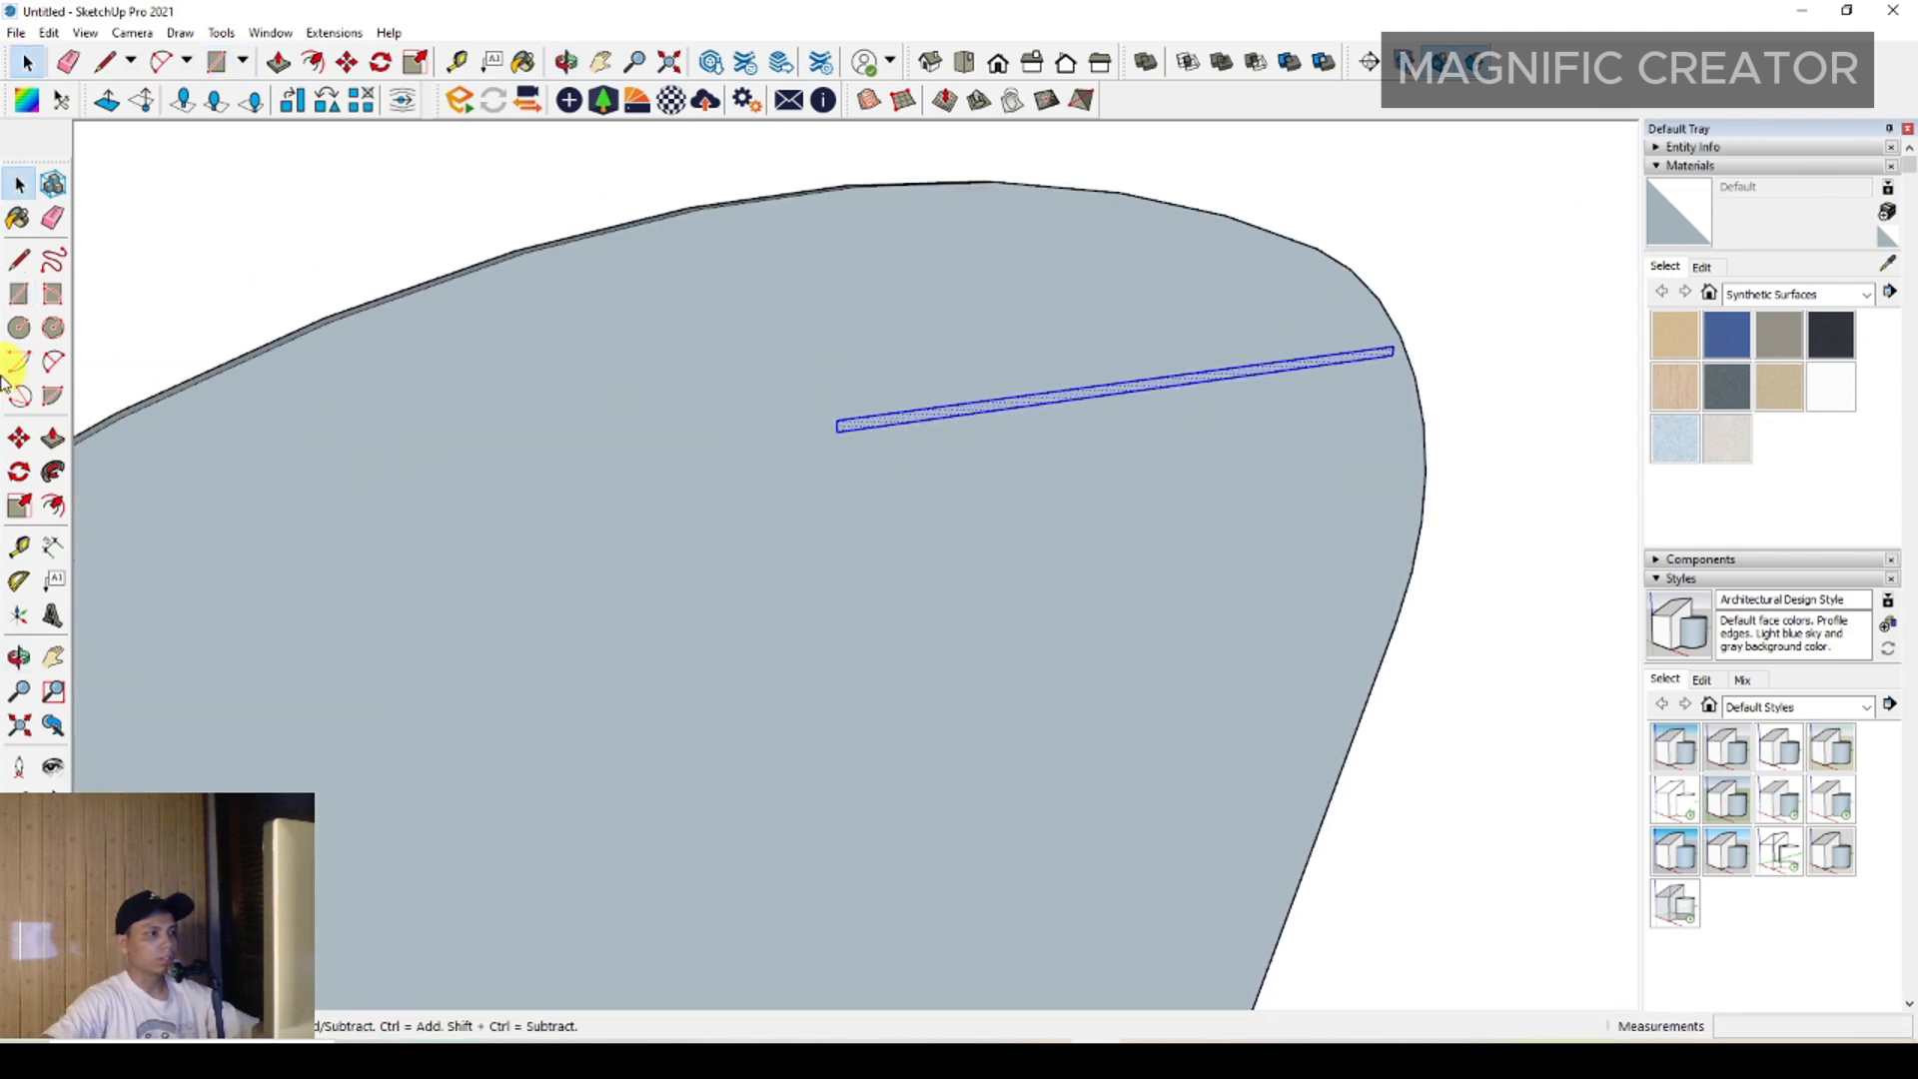
{"action": "left_click", "coordinate": [53, 439]}
{"action": "left_click", "coordinate": [856, 427]}
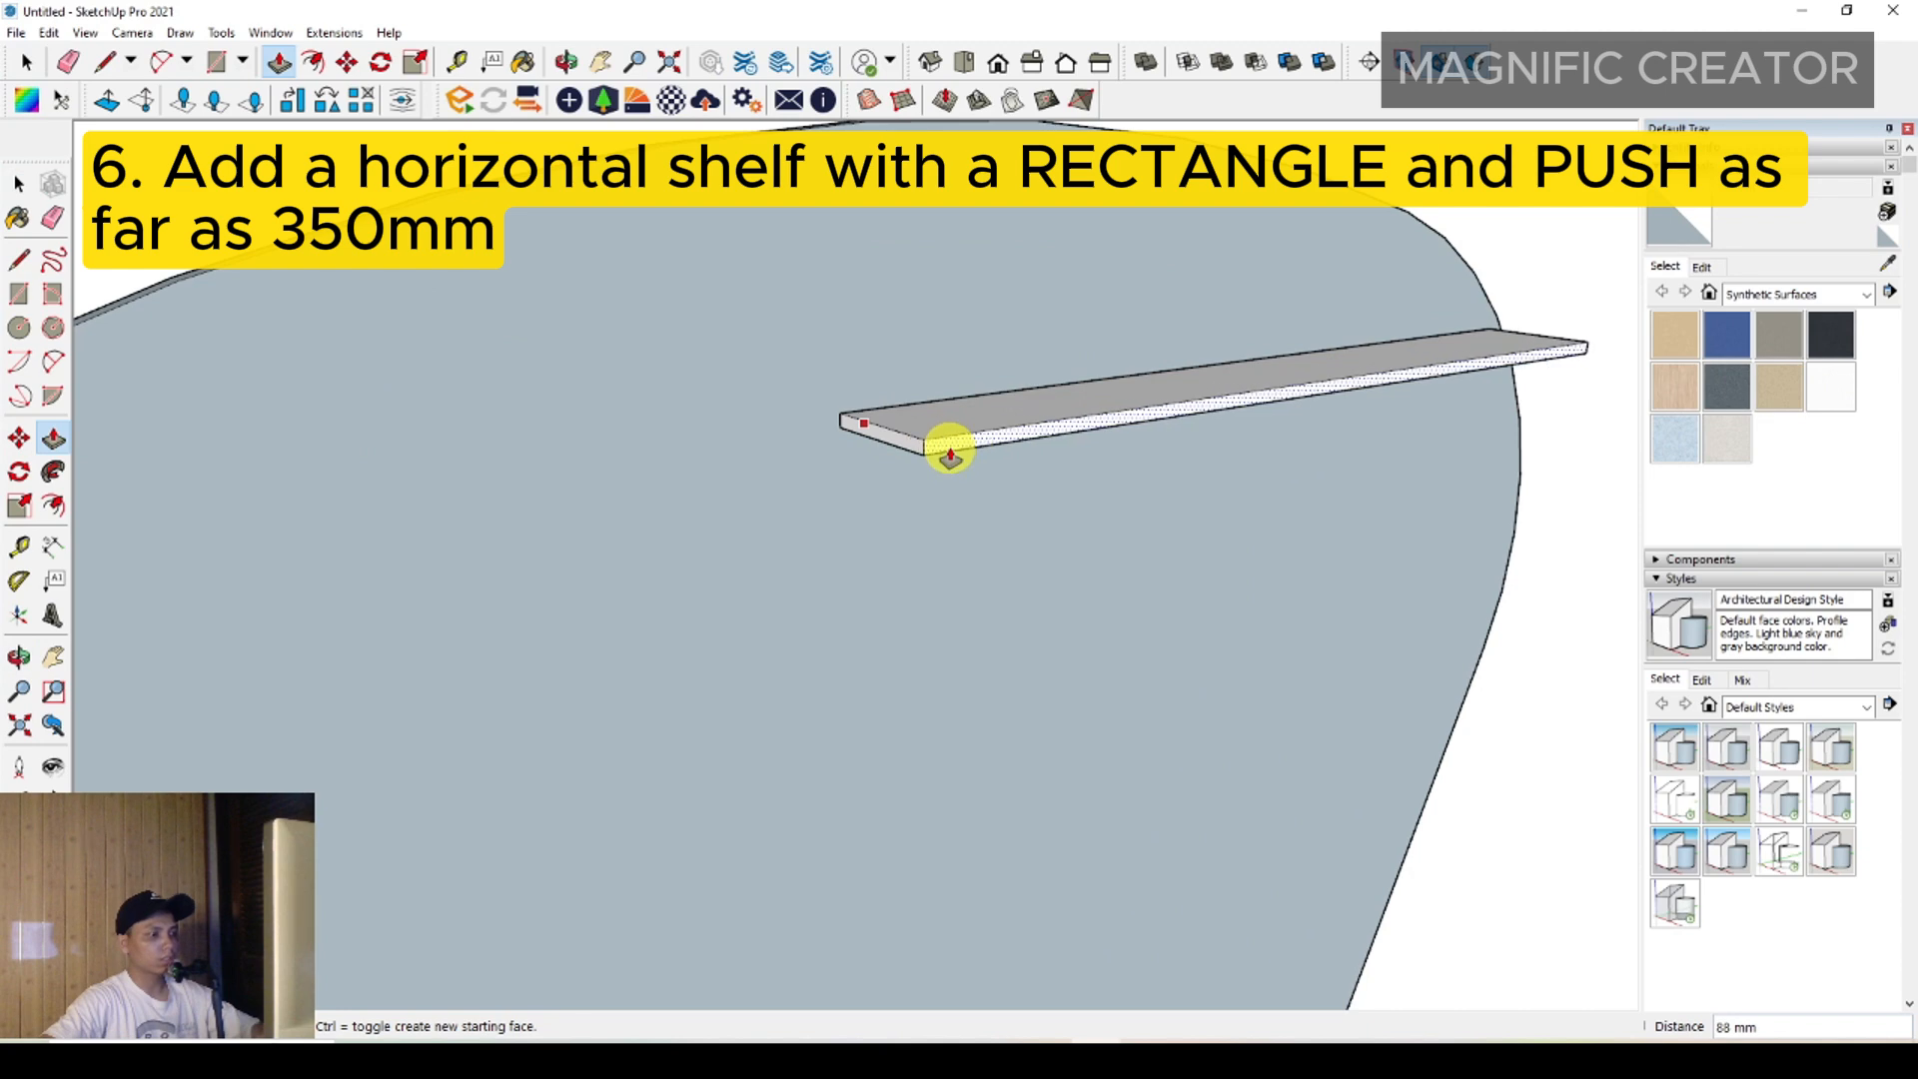
{"action": "key", "text": "Return"}
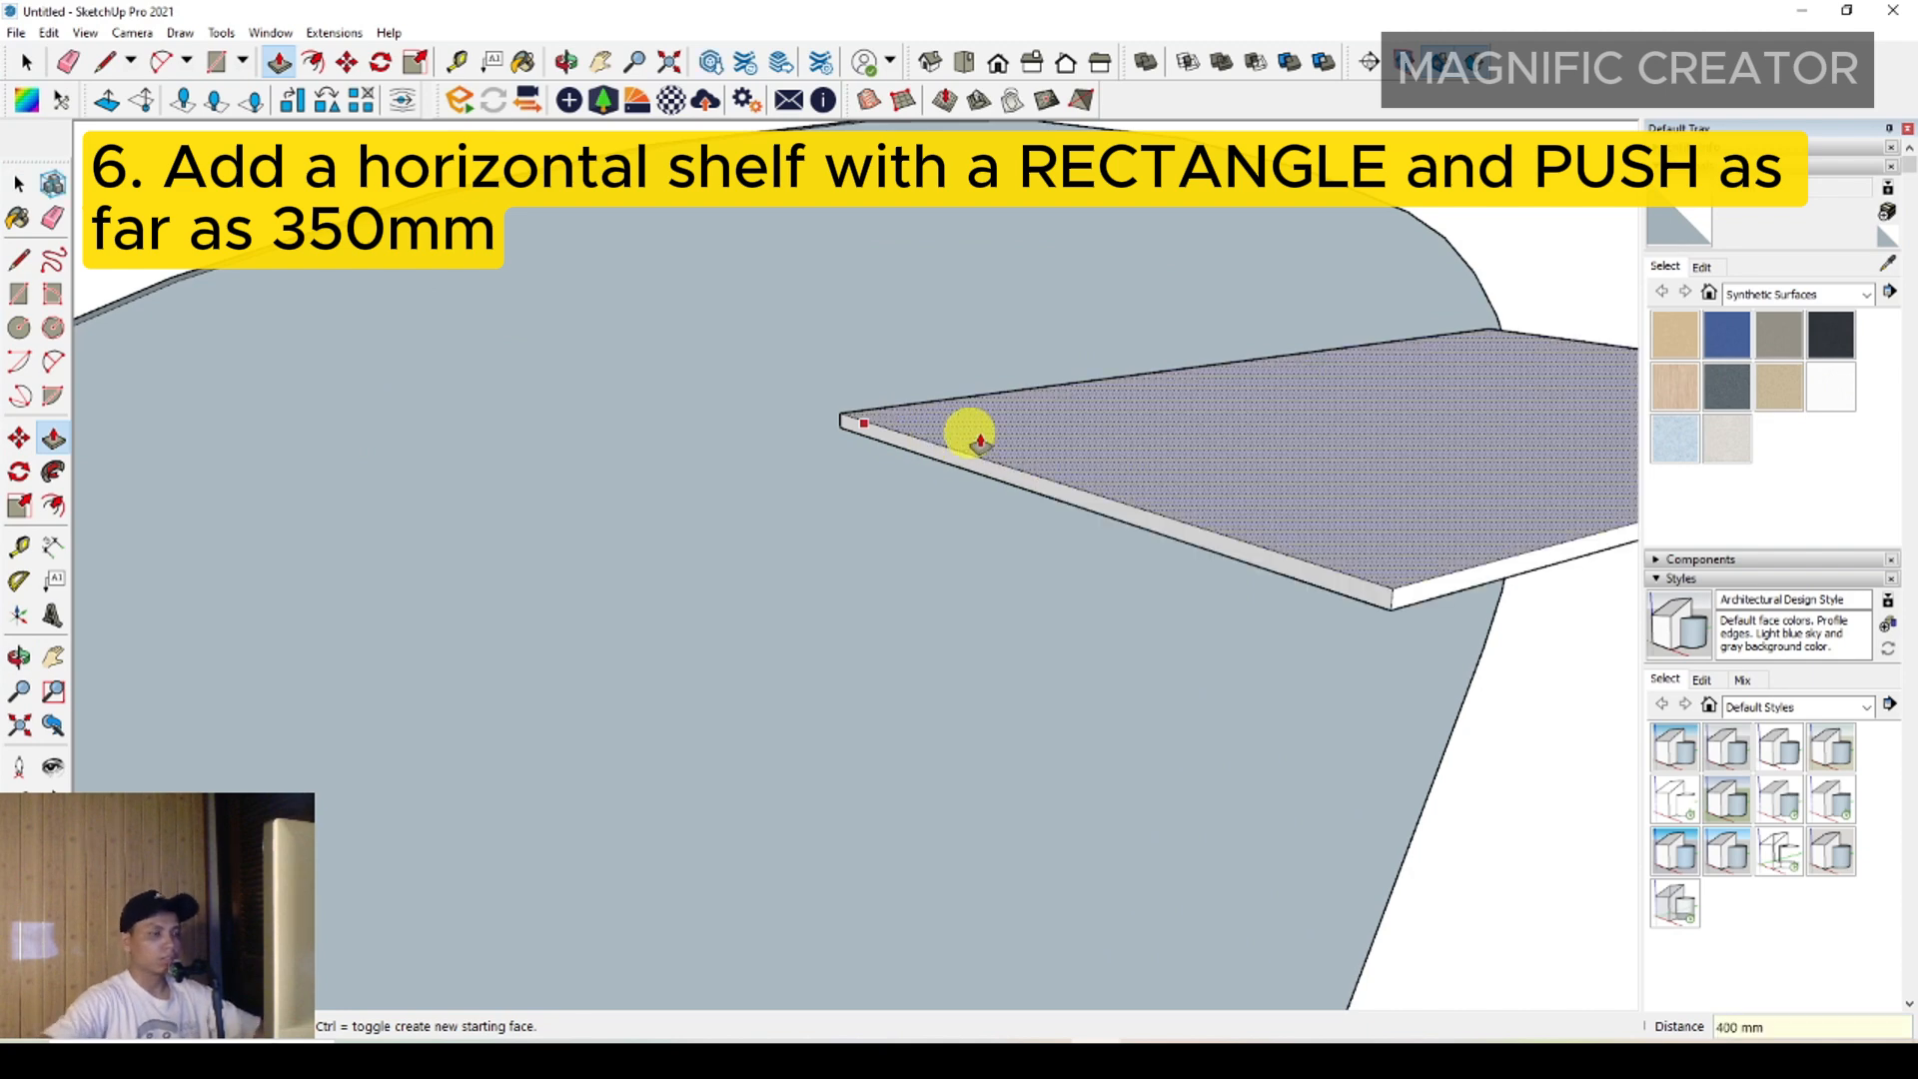
Push the shelf's front face back to reduce its depth to 350 mm
{"action": "scroll", "coordinate": [1009, 468], "scroll_direction": "down", "scroll_amount": 6}
{"action": "middle_click_drag", "start_coordinate": [1083, 531], "coordinate": [1130, 514]}
{"action": "scroll", "coordinate": [1109, 507], "scroll_direction": "up", "scroll_amount": 8}
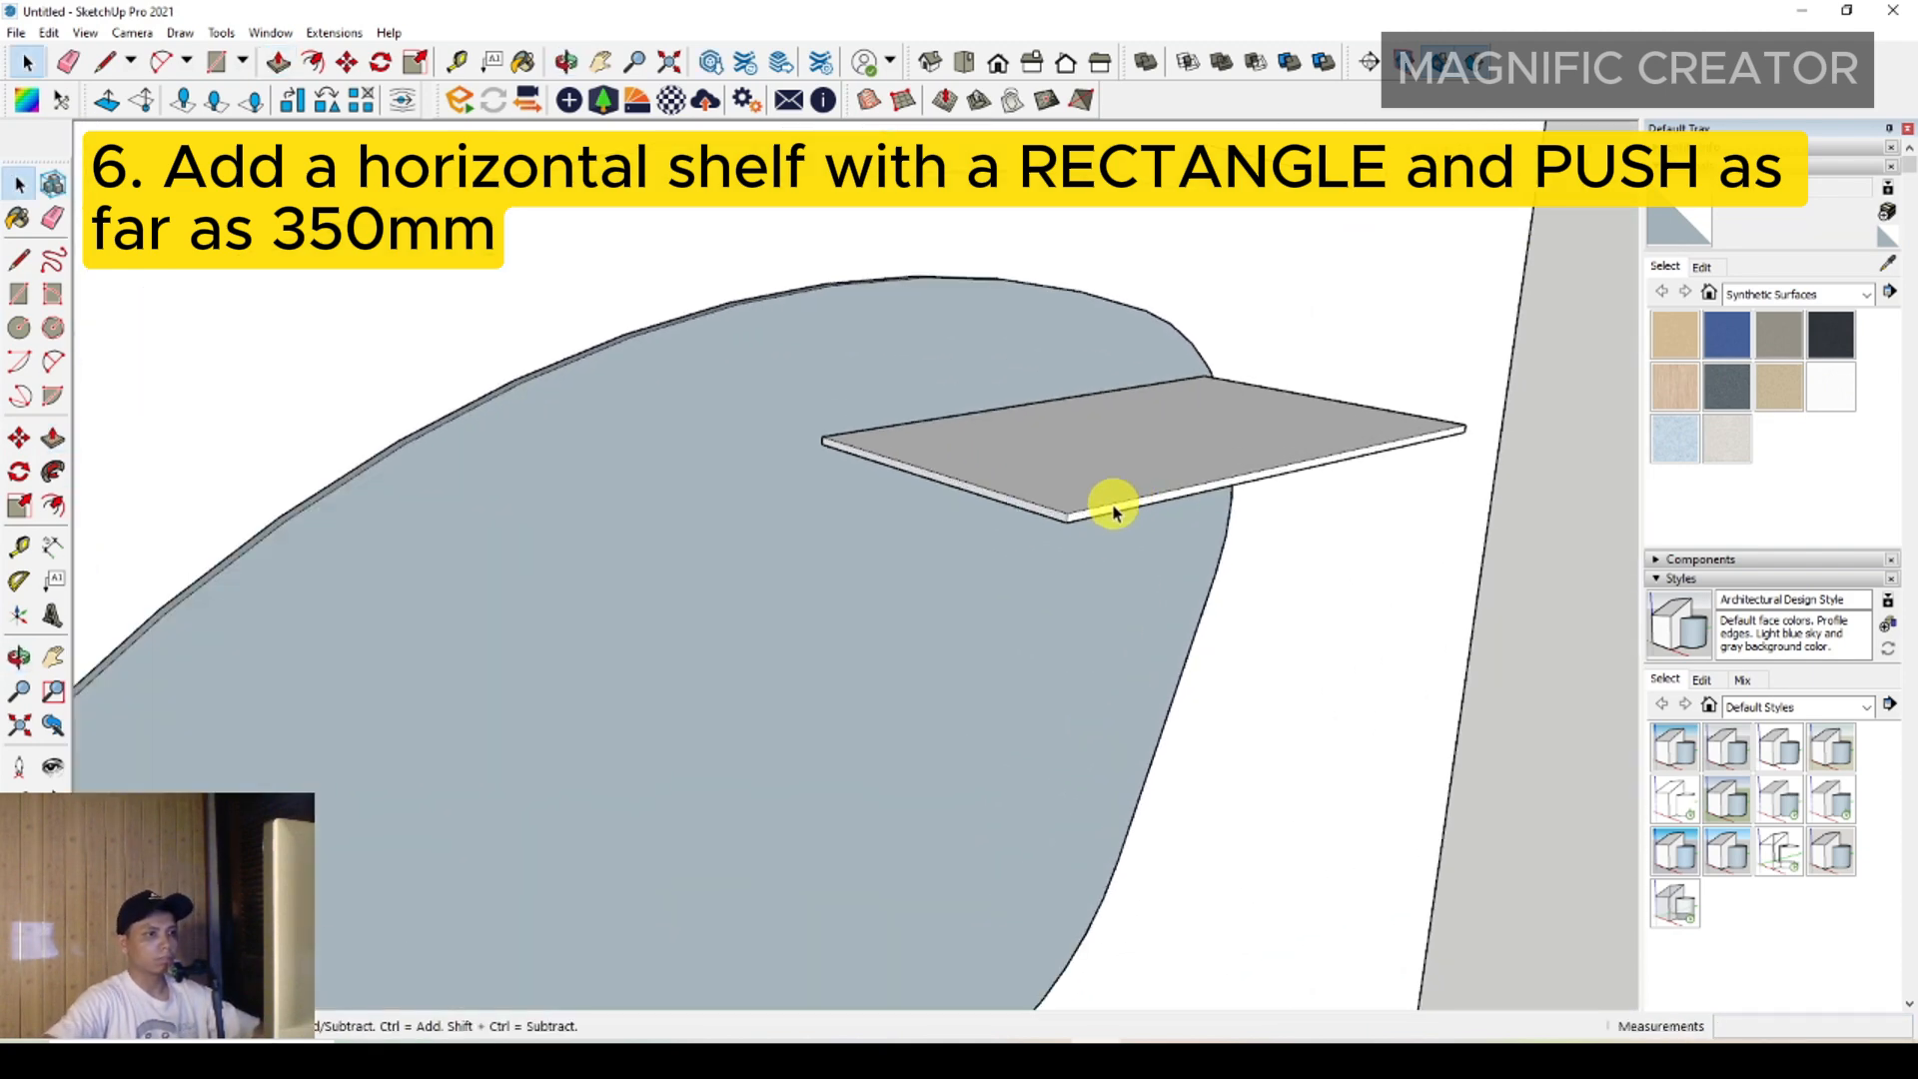
{"action": "left_click", "coordinate": [1111, 507]}
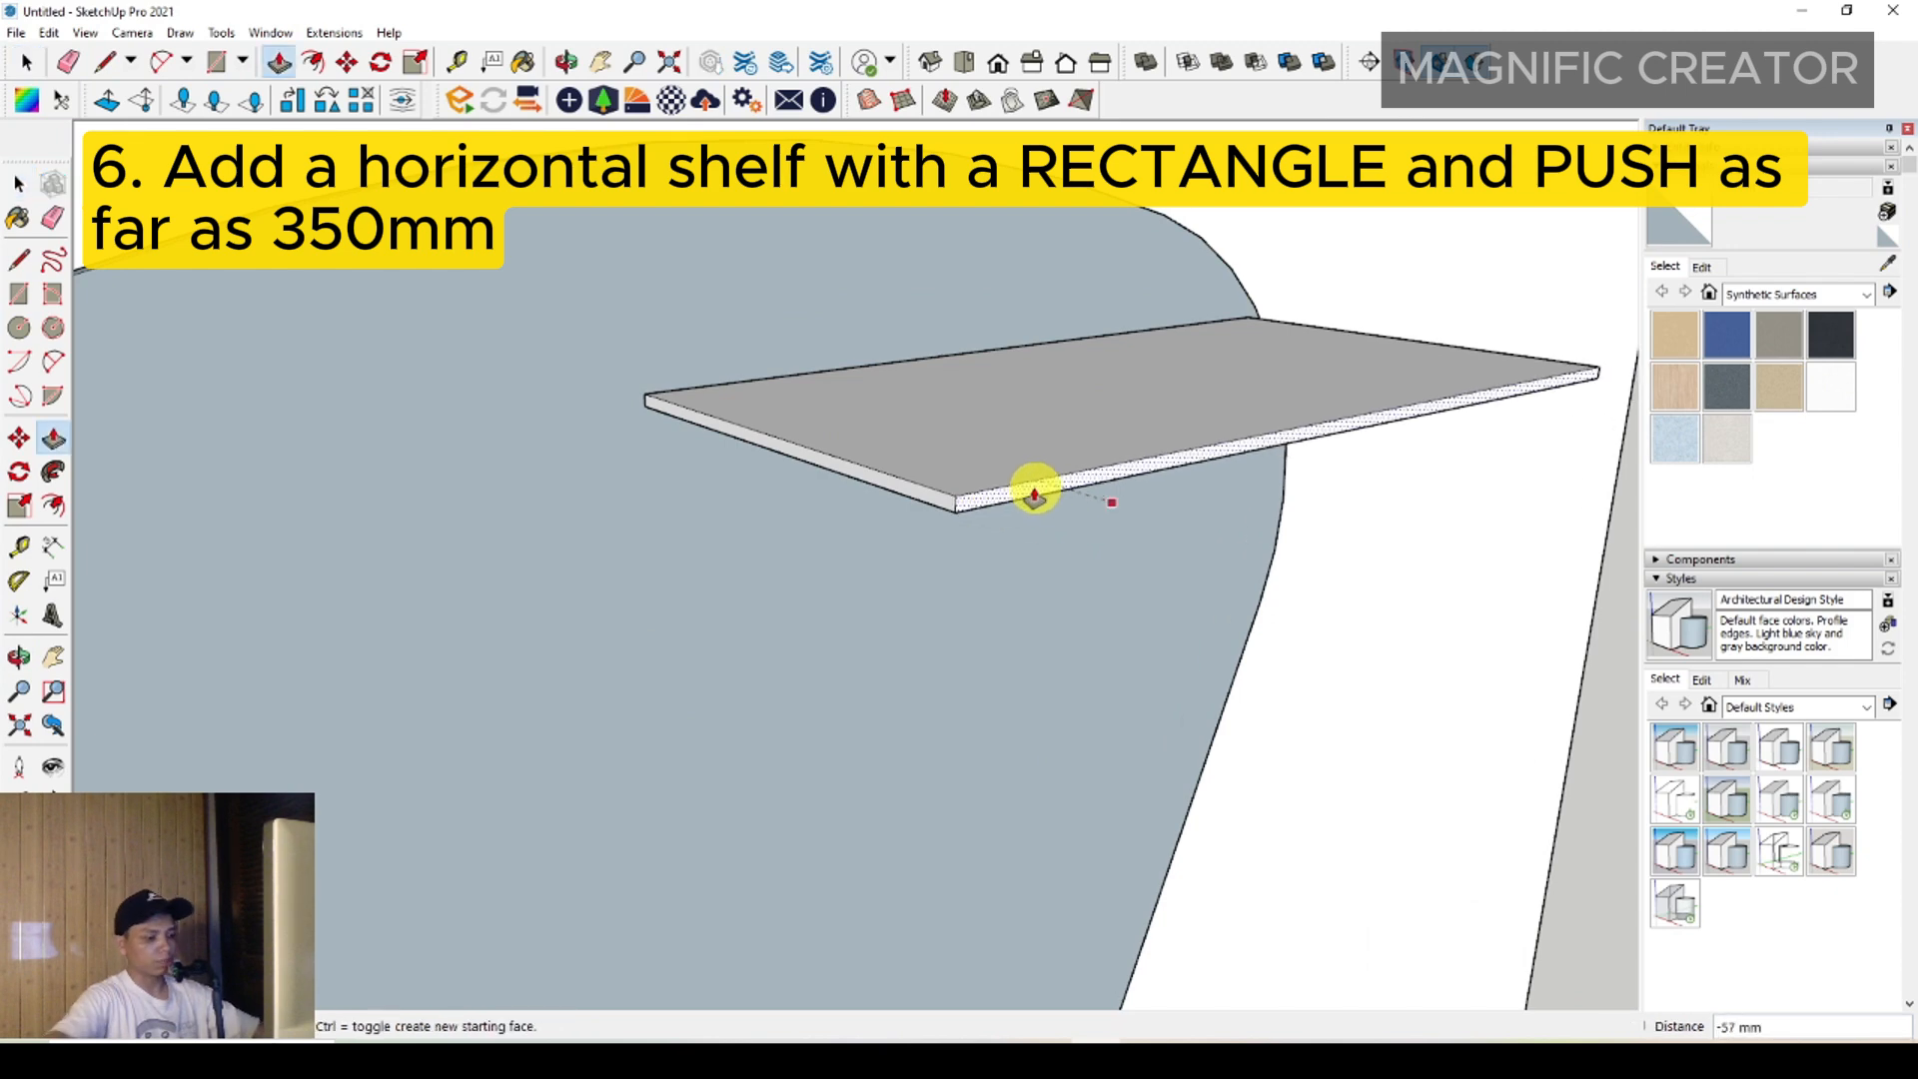
{"action": "key", "text": "space"}
Select the whole shelf board and make it a group
{"action": "triple_click", "coordinate": [1049, 451]}
{"action": "right_click", "coordinate": [1049, 452]}
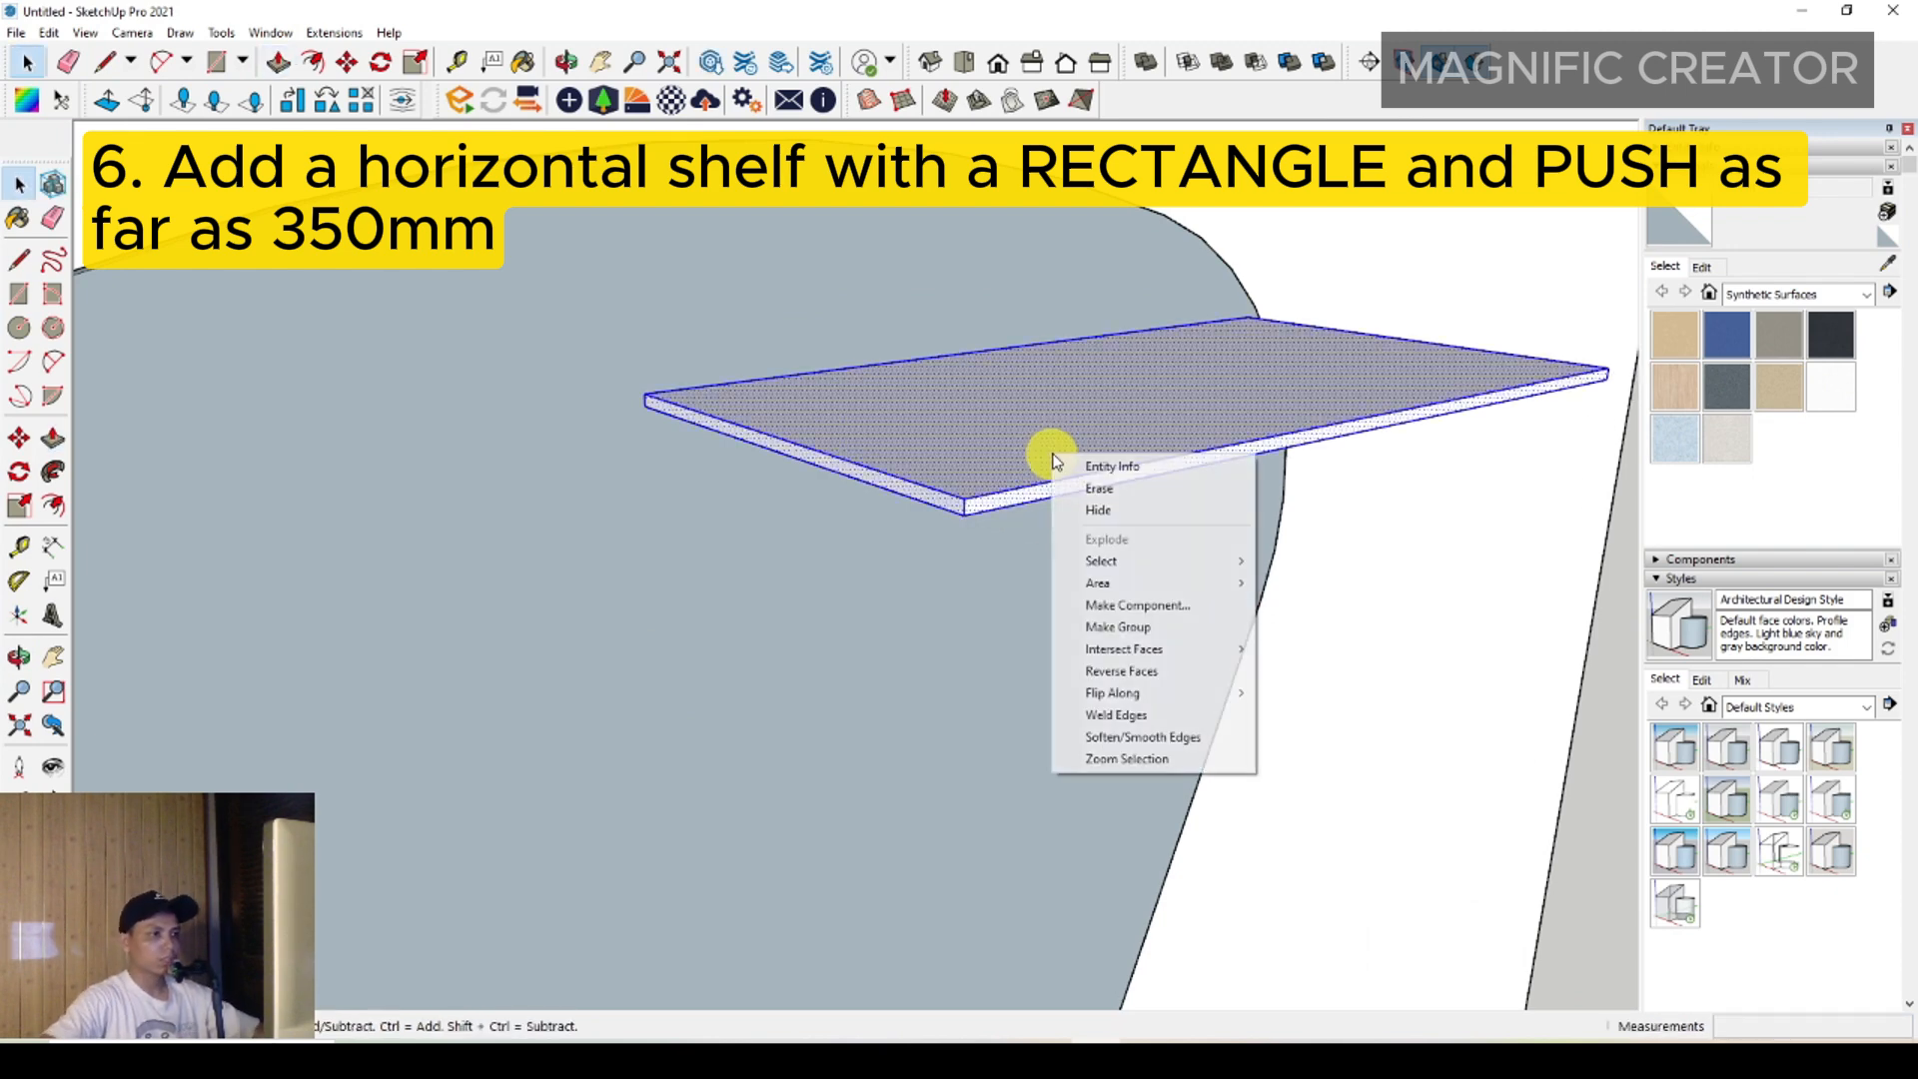
{"action": "left_click", "coordinate": [1133, 628]}
Copy the grouped shelf downward and to the left to create a second staggered shelf on the backdrop
{"action": "scroll", "coordinate": [945, 488], "scroll_direction": "down", "scroll_amount": 6}
{"action": "middle_click_drag", "start_coordinate": [942, 490], "coordinate": [852, 332]}
{"action": "scroll", "coordinate": [1063, 434], "scroll_direction": "up", "scroll_amount": 3}
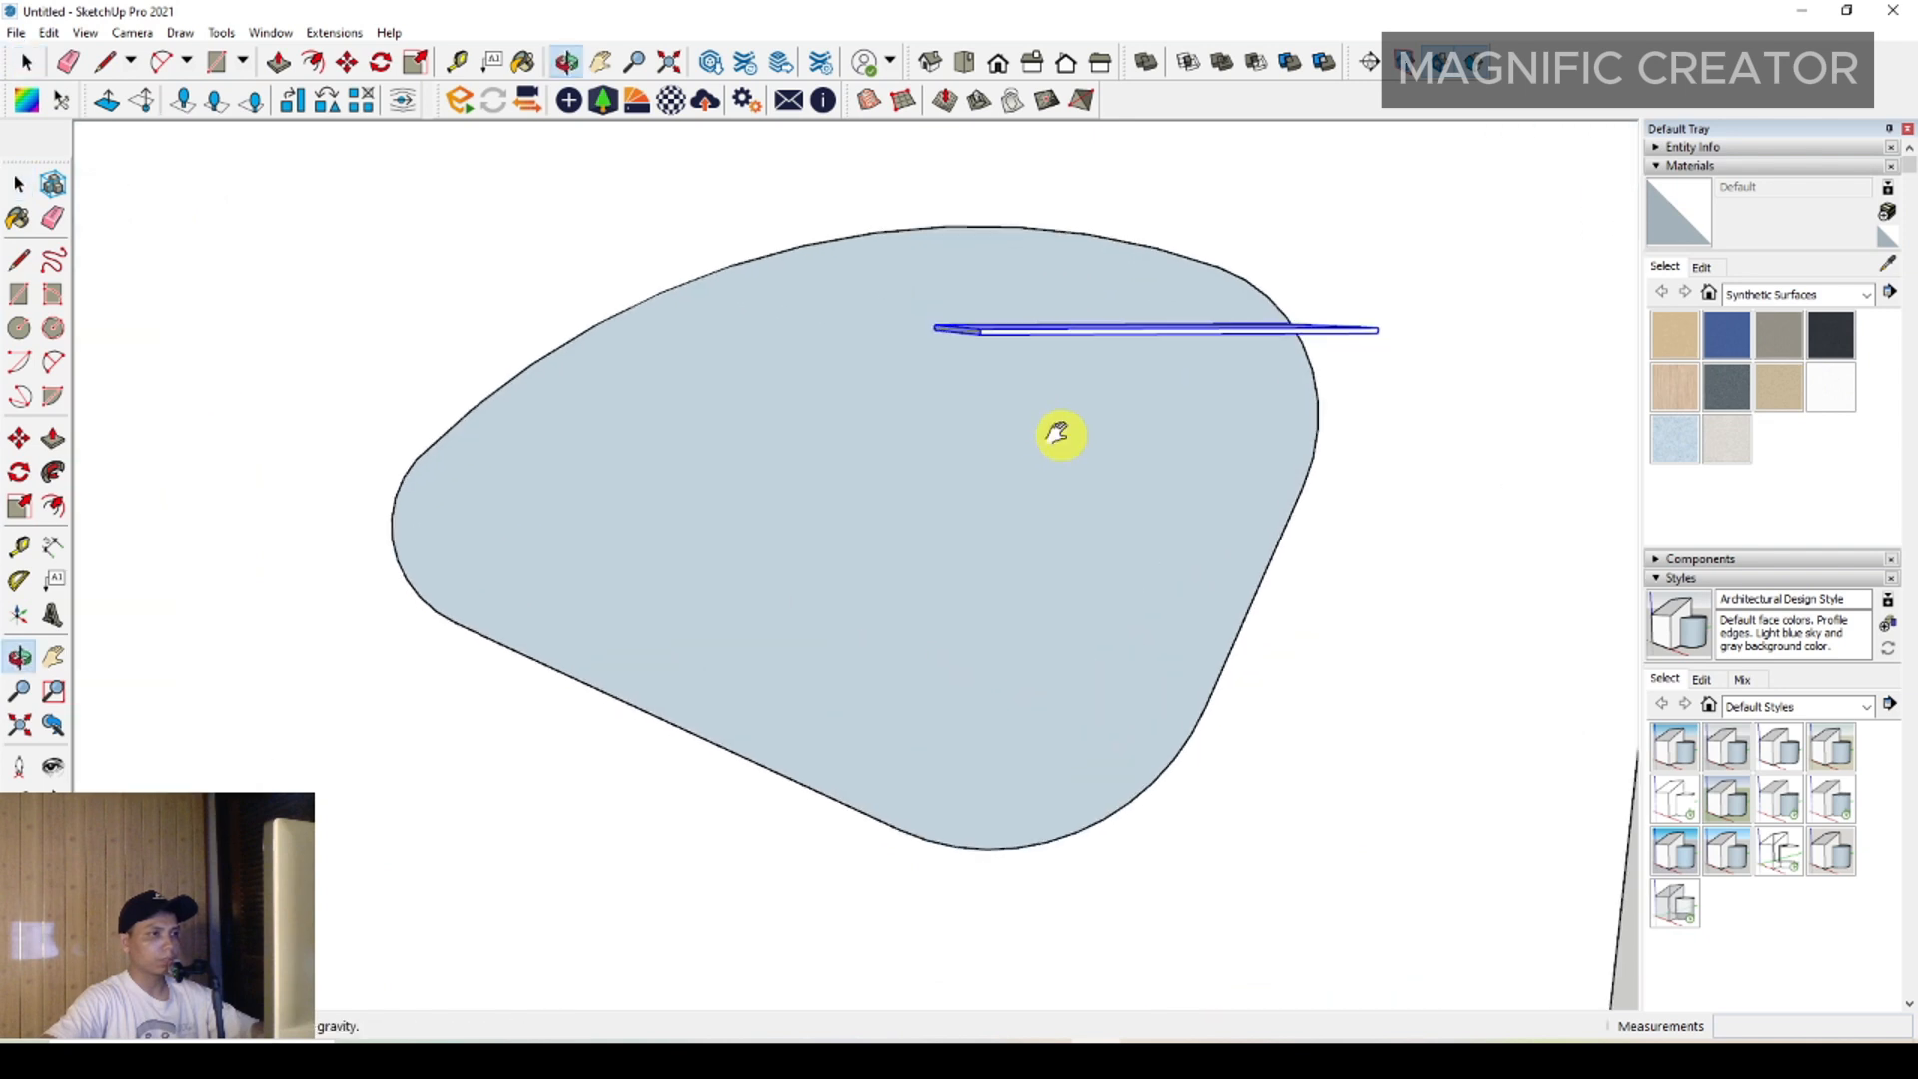
{"action": "middle_click_drag", "start_coordinate": [1062, 433], "coordinate": [1056, 371]}
{"action": "left_click", "coordinate": [20, 440]}
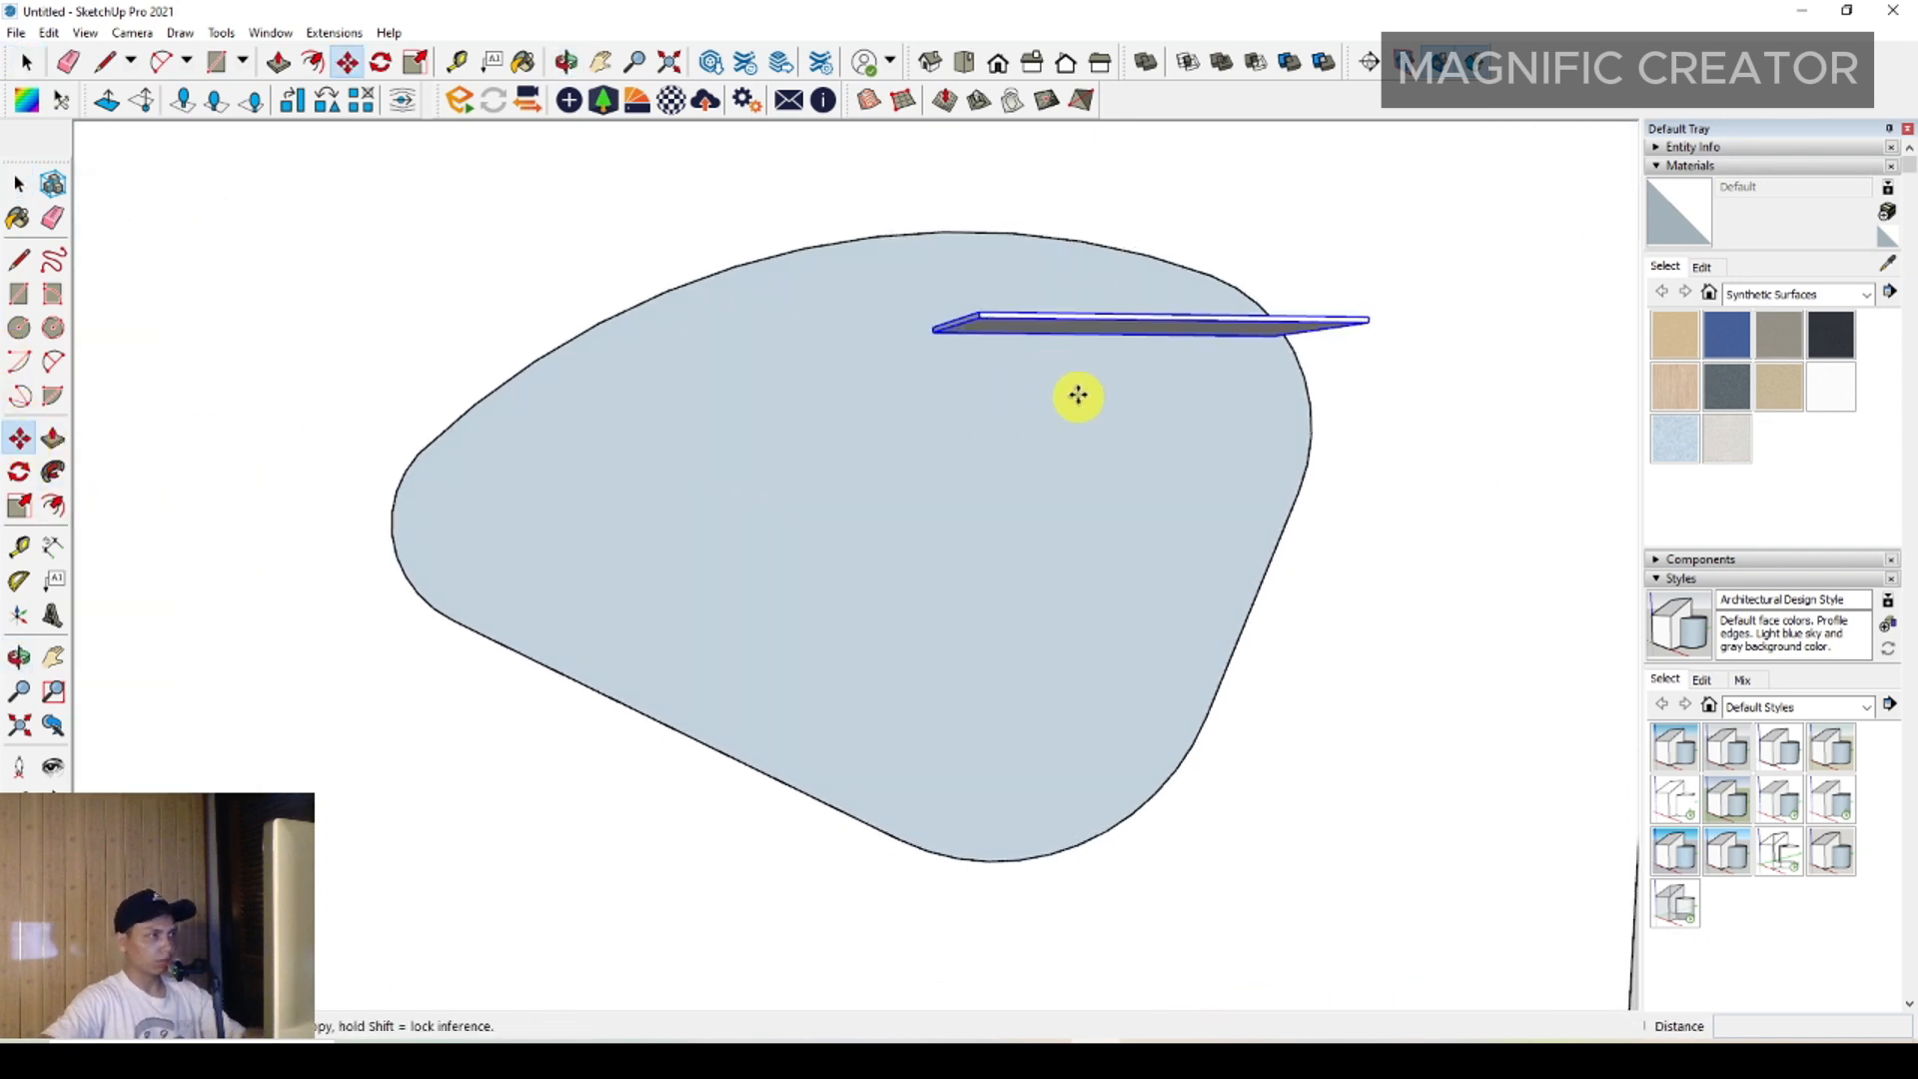
{"action": "key", "text": "ctrl"}
{"action": "left_click", "coordinate": [1108, 383]}
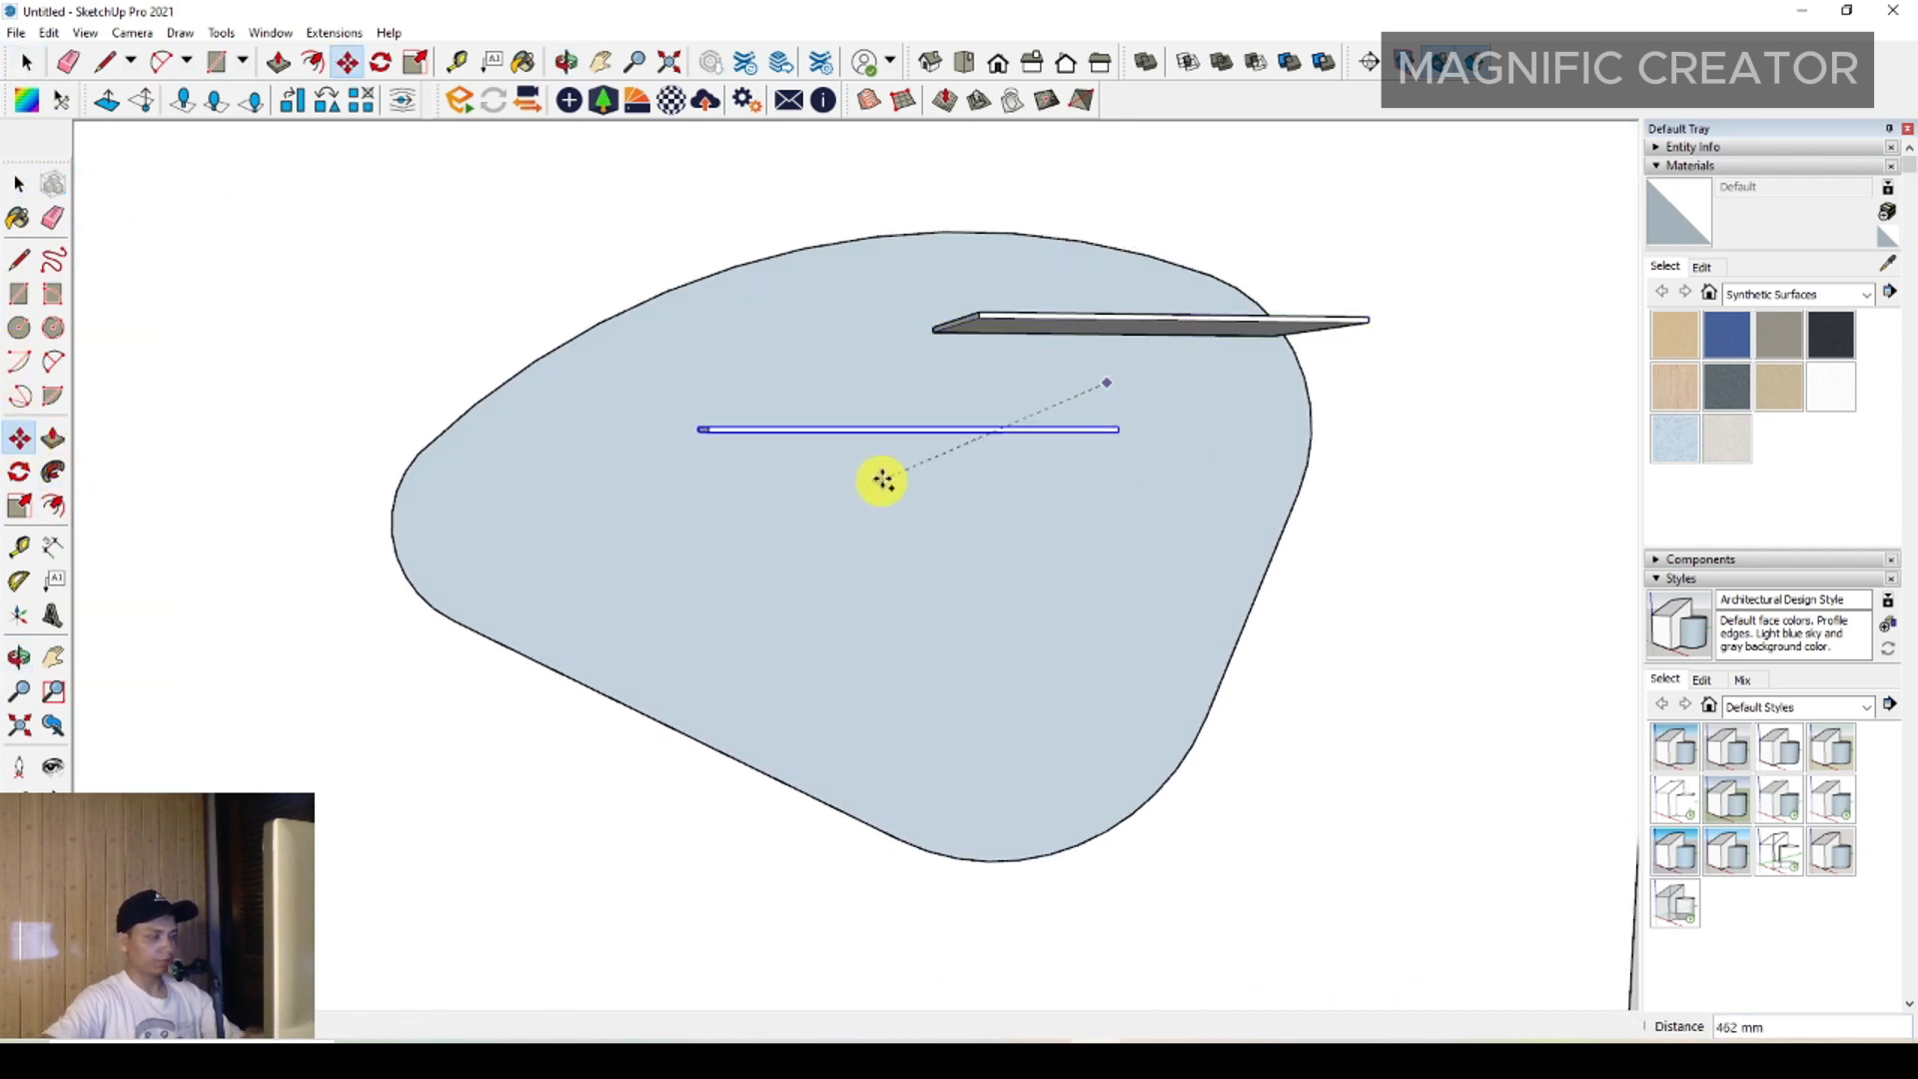
{"action": "left_click", "coordinate": [904, 472]}
Copy the shelf about 285 mm down-left, again about 204 mm straight down, and once more near the backdrop's lower edge
{"action": "key", "text": "ctrl"}
{"action": "left_click", "coordinate": [939, 474]}
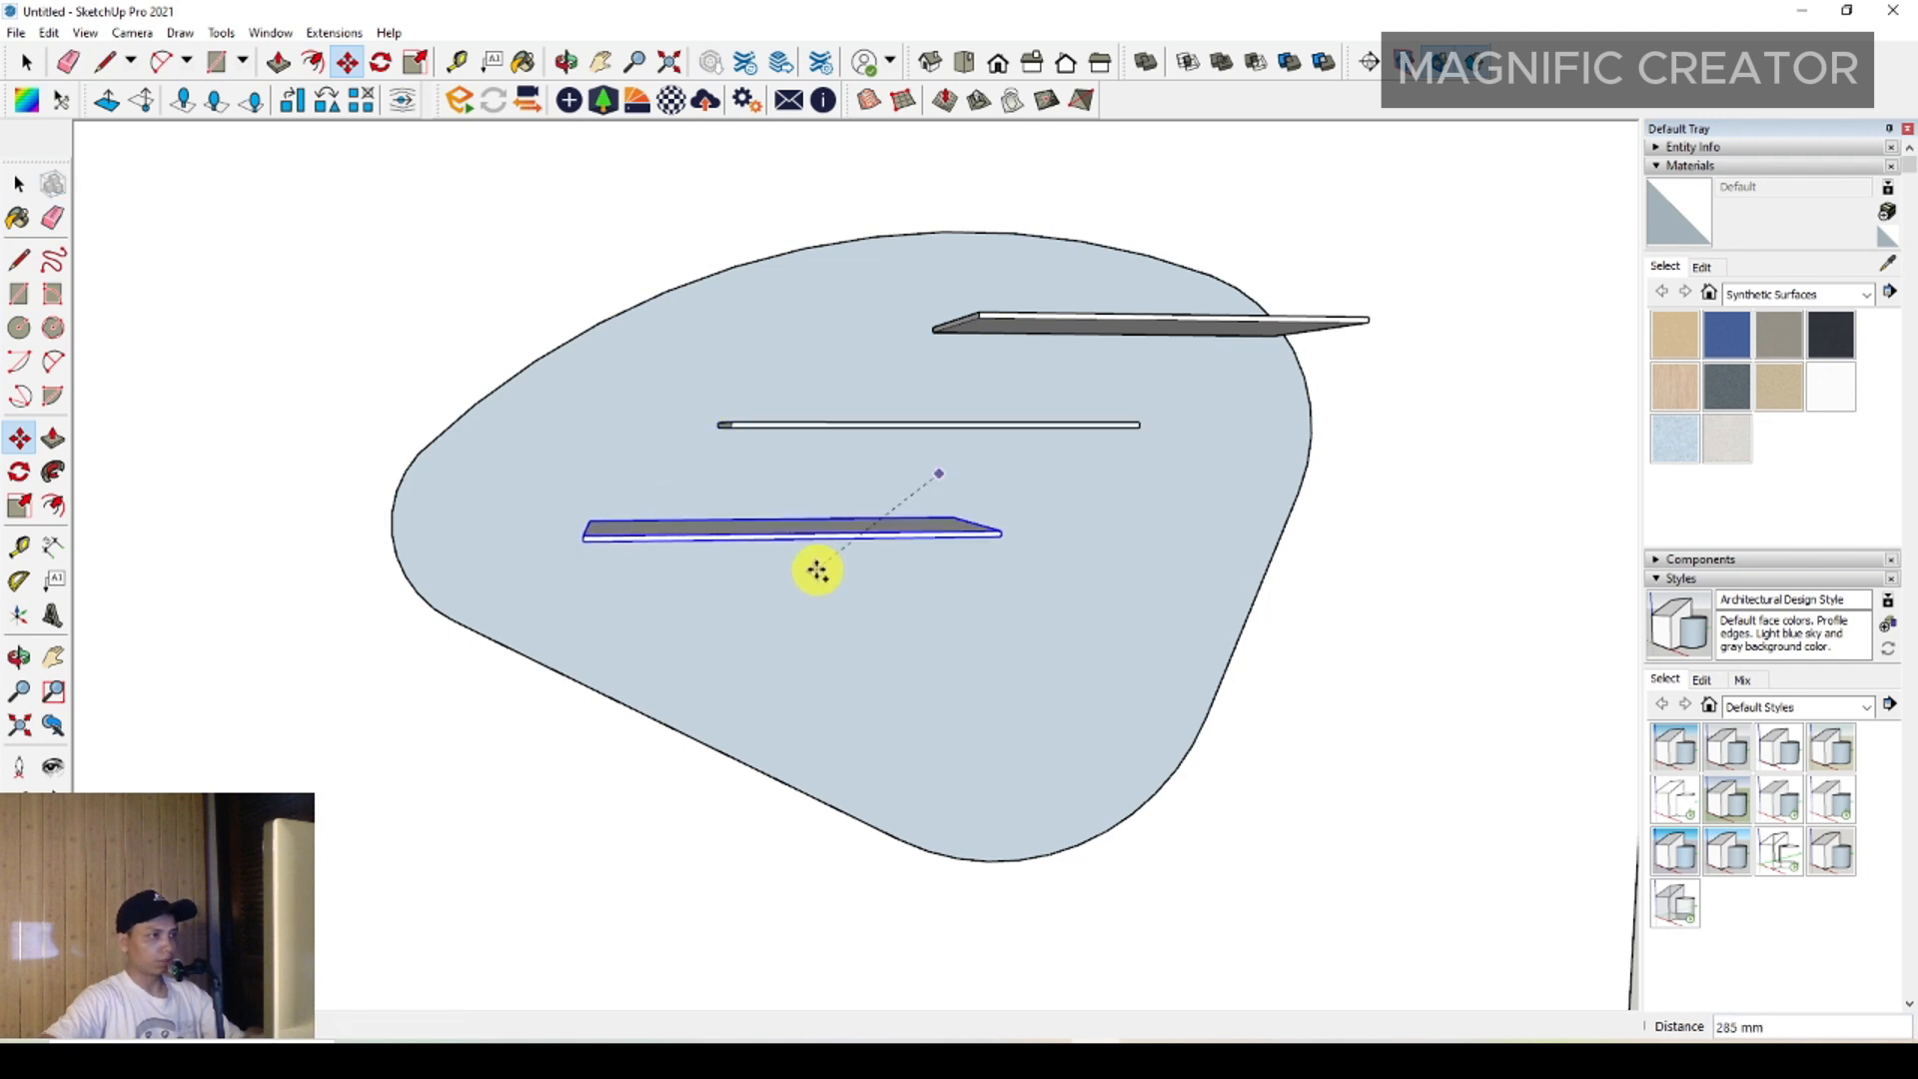
{"action": "left_click", "coordinate": [816, 569]}
{"action": "key", "text": "ctrl"}
{"action": "left_click", "coordinate": [858, 567]}
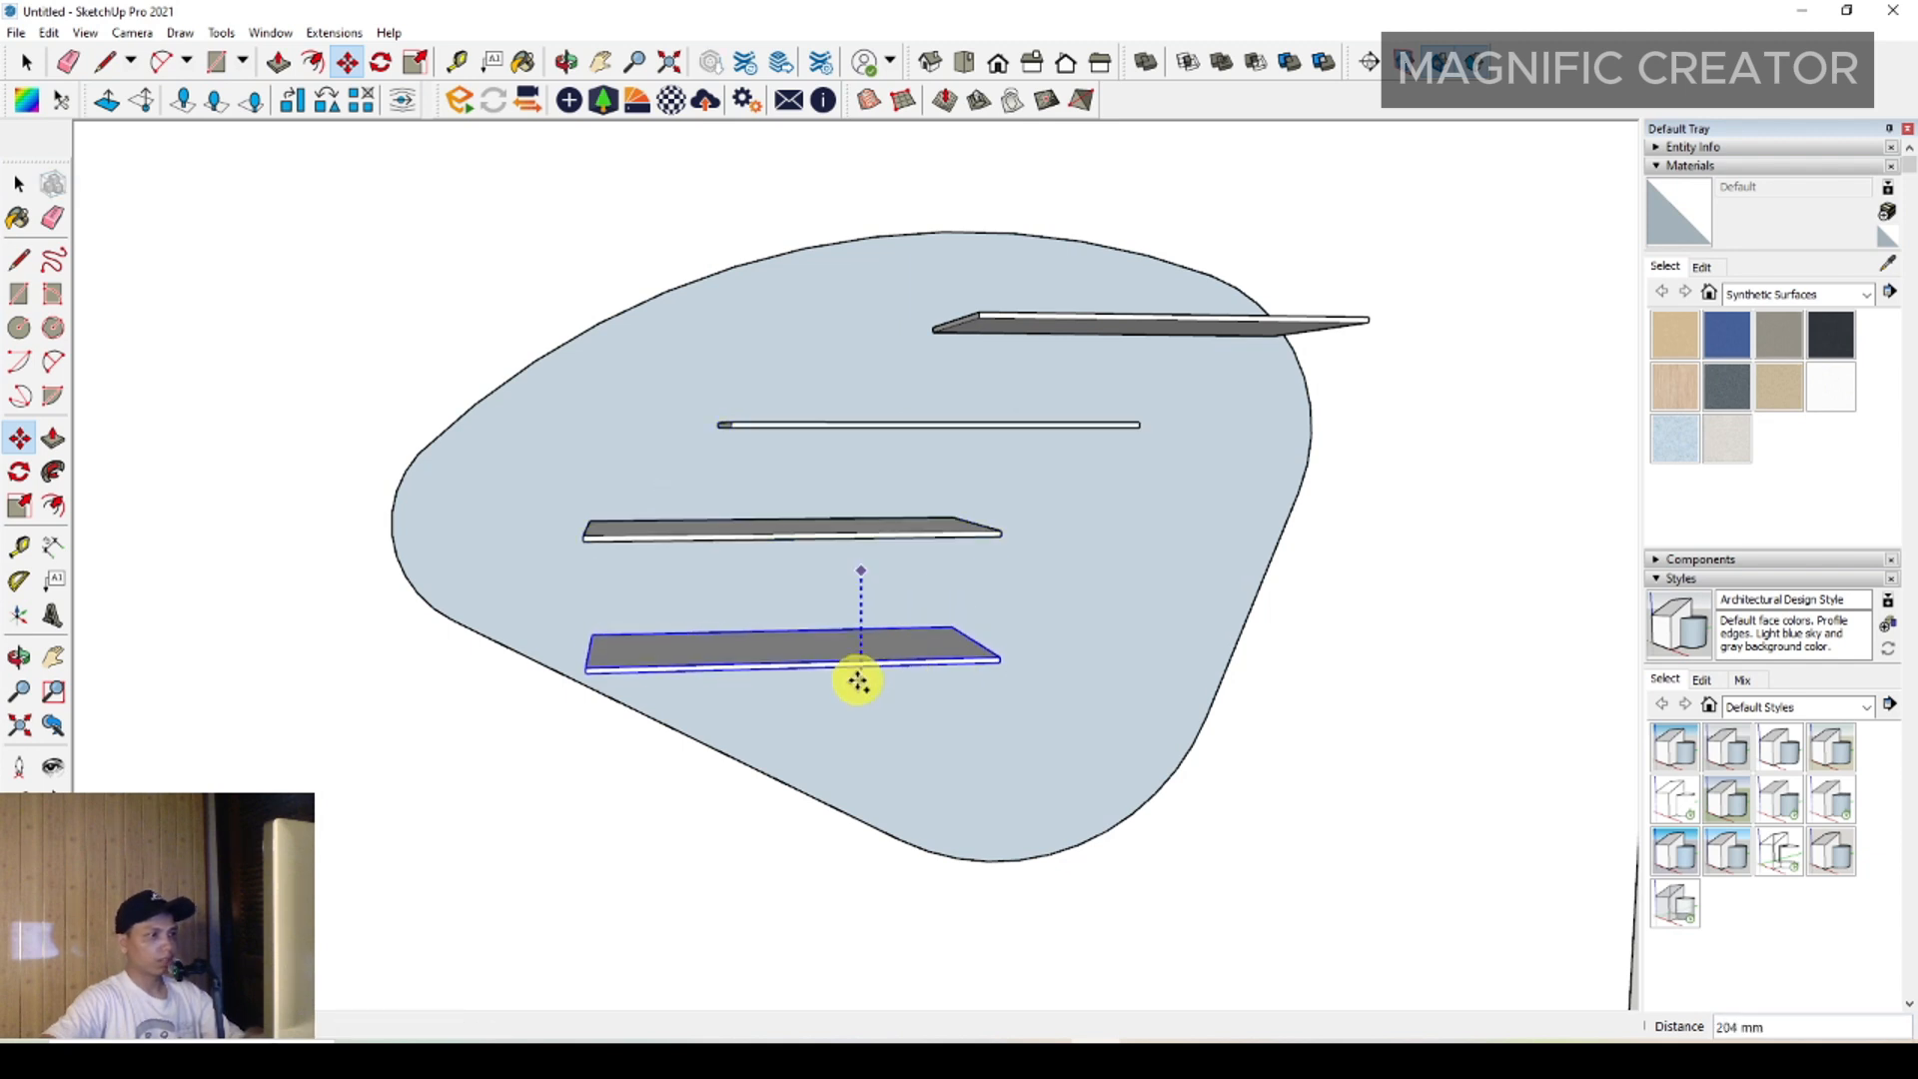
{"action": "left_click", "coordinate": [1015, 780]}
Scale the third shelf's right end outward until it reaches close to the backdrop's right edge
{"action": "key", "text": "space"}
{"action": "middle_click_drag", "start_coordinate": [875, 608], "coordinate": [855, 505]}
{"action": "left_click", "coordinate": [872, 518]}
{"action": "scroll", "coordinate": [876, 517], "scroll_direction": "up", "scroll_amount": 1}
{"action": "key", "text": "s"}
{"action": "scroll", "coordinate": [903, 538], "scroll_direction": "up", "scroll_amount": 1}
{"action": "scroll", "coordinate": [895, 522], "scroll_direction": "up", "scroll_amount": 1}
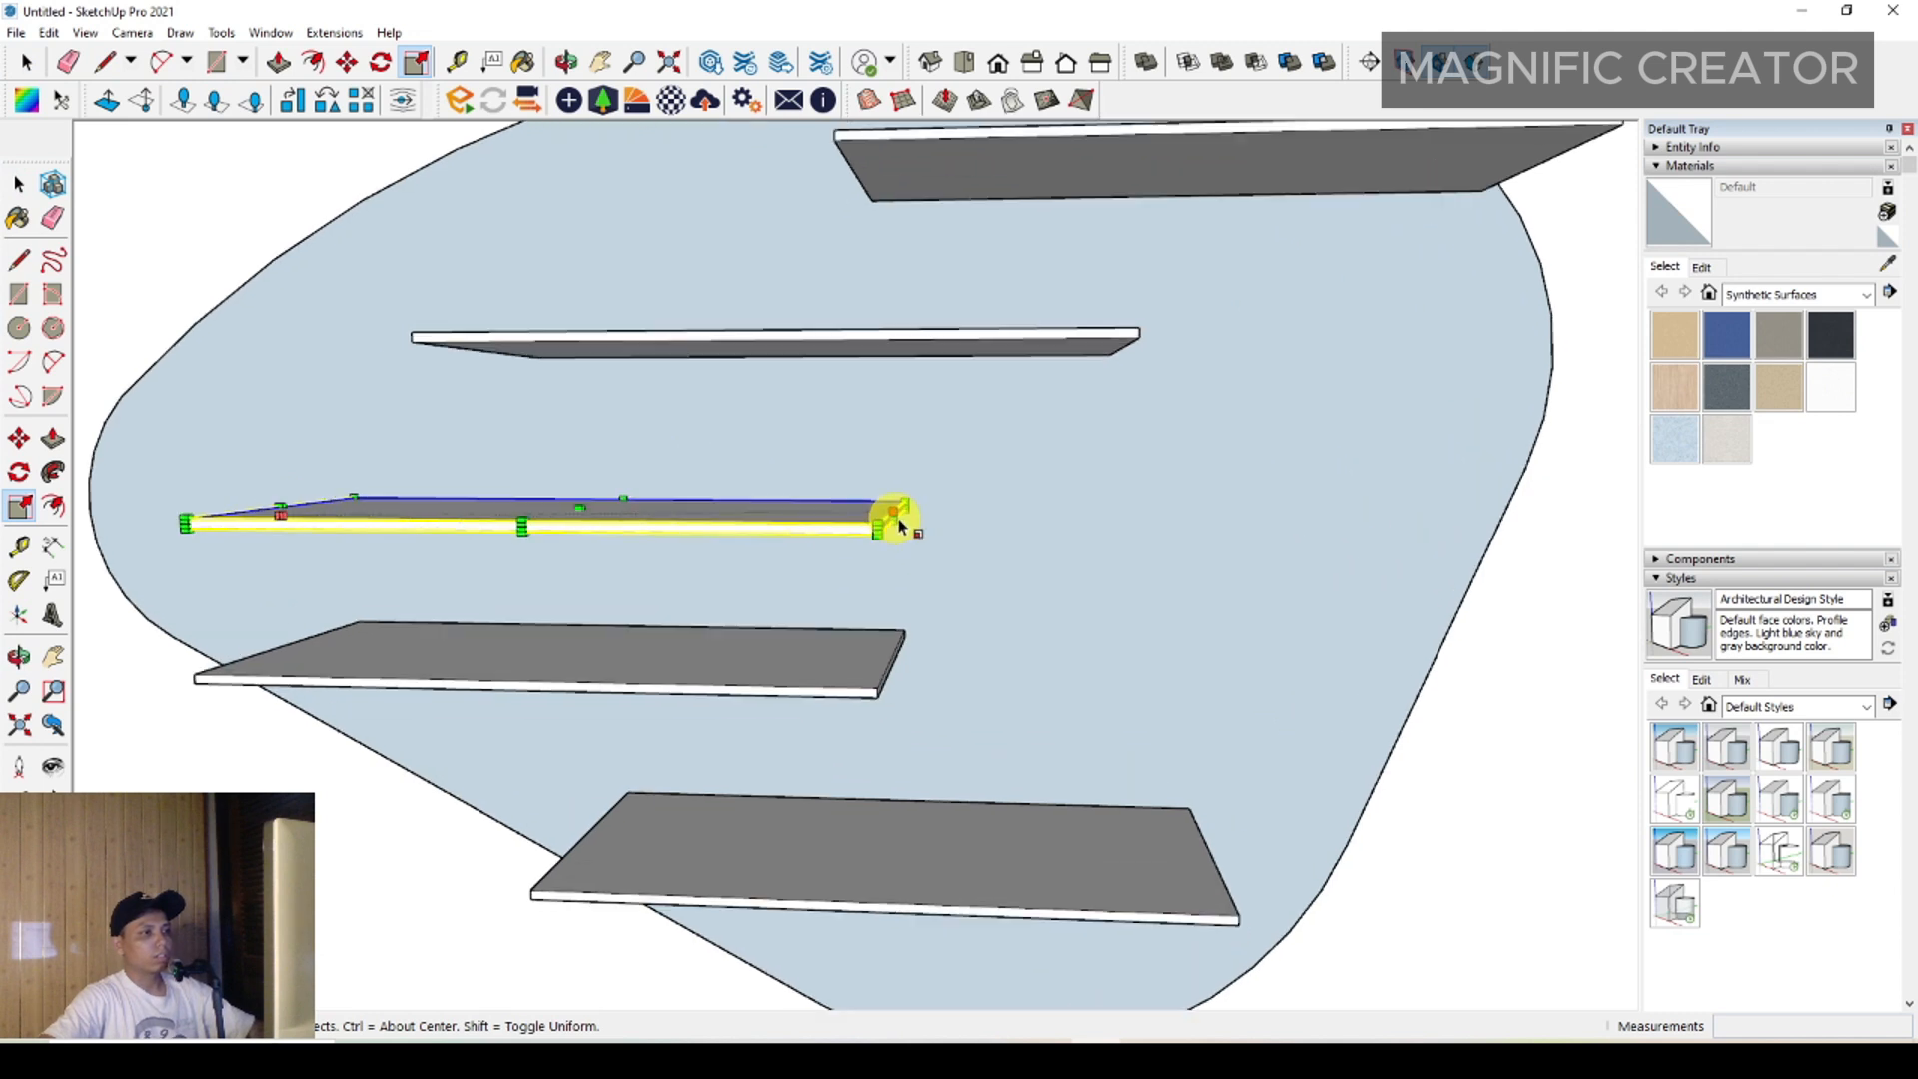
{"action": "left_click_drag", "start_coordinate": [892, 521], "coordinate": [1364, 521]}
Scale the fourth shelf's right end outward to line up roughly with the shelf above it
{"action": "left_click", "coordinate": [873, 664]}
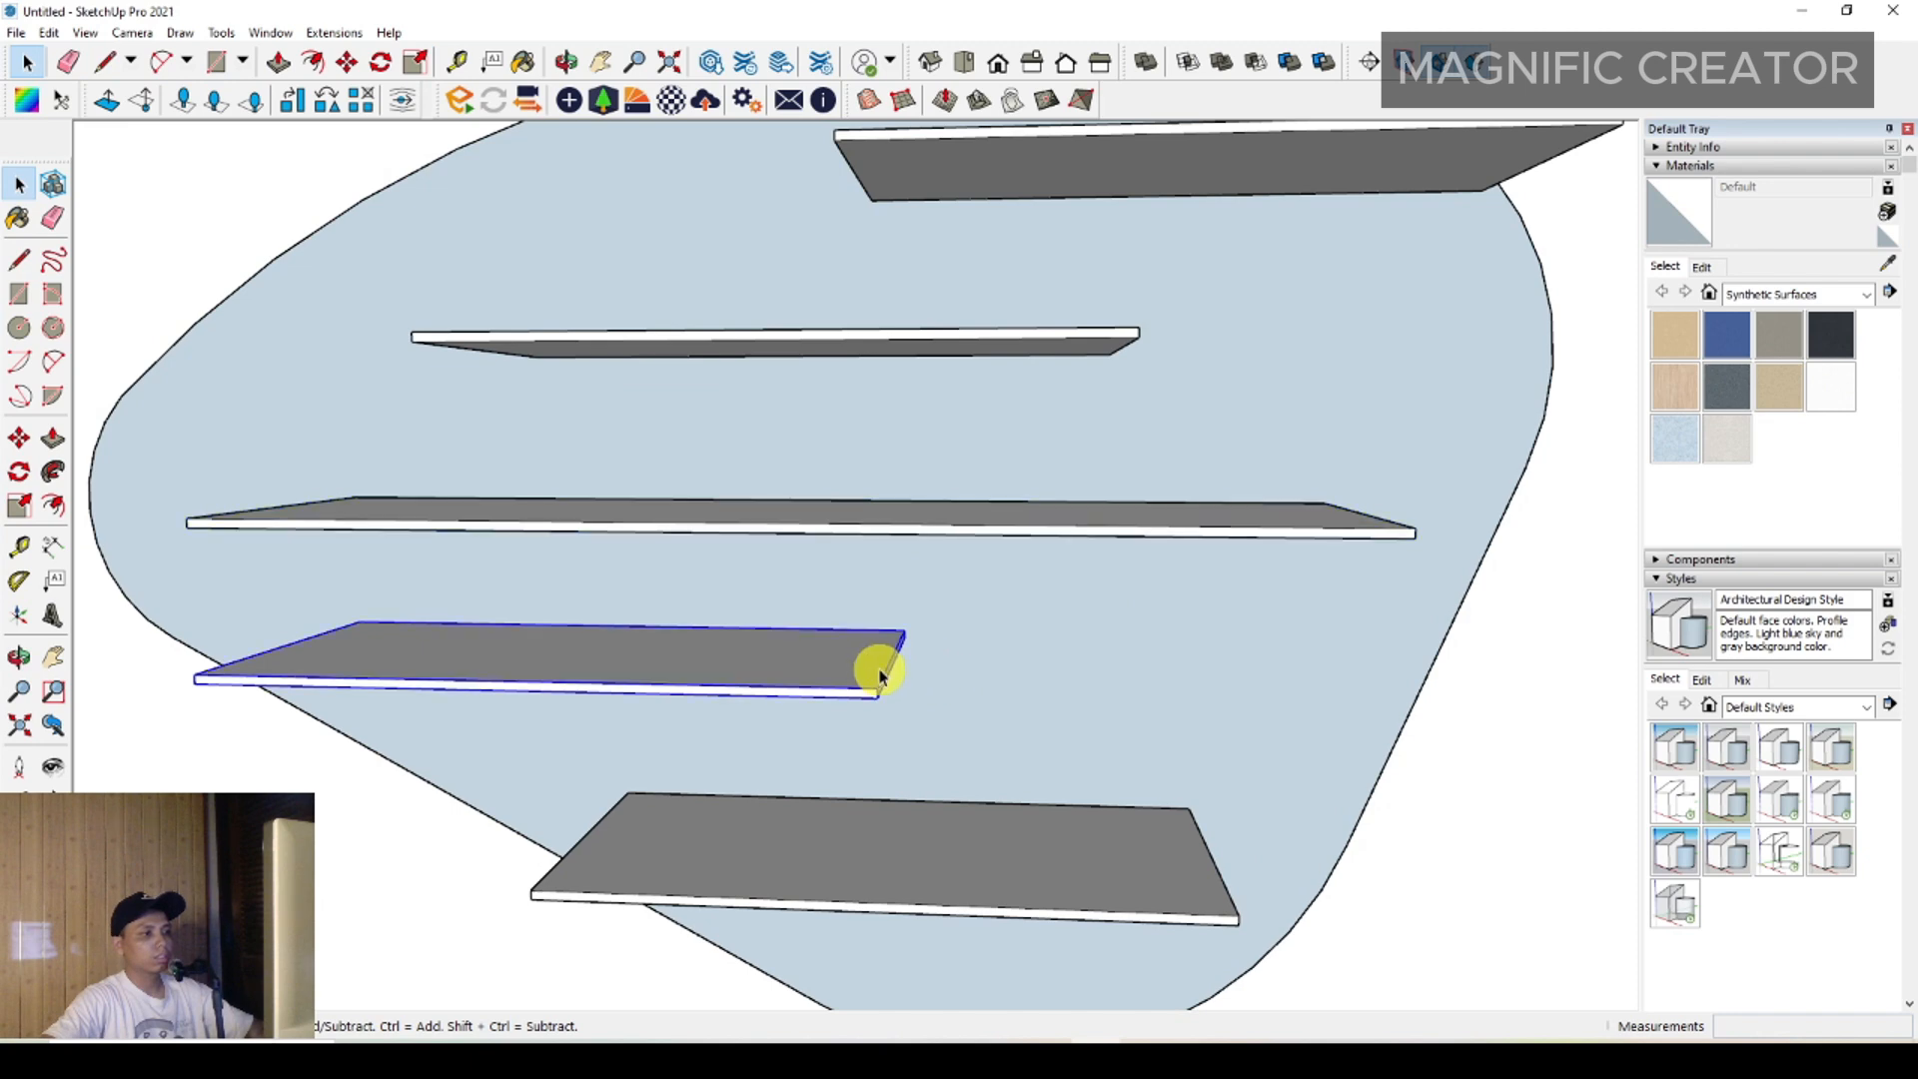
{"action": "scroll", "coordinate": [917, 686], "scroll_direction": "up", "scroll_amount": 2}
{"action": "left_click_drag", "start_coordinate": [892, 660], "coordinate": [1469, 664]}
{"action": "key", "text": "space"}
{"action": "scroll", "coordinate": [890, 560], "scroll_direction": "down", "scroll_amount": 3}
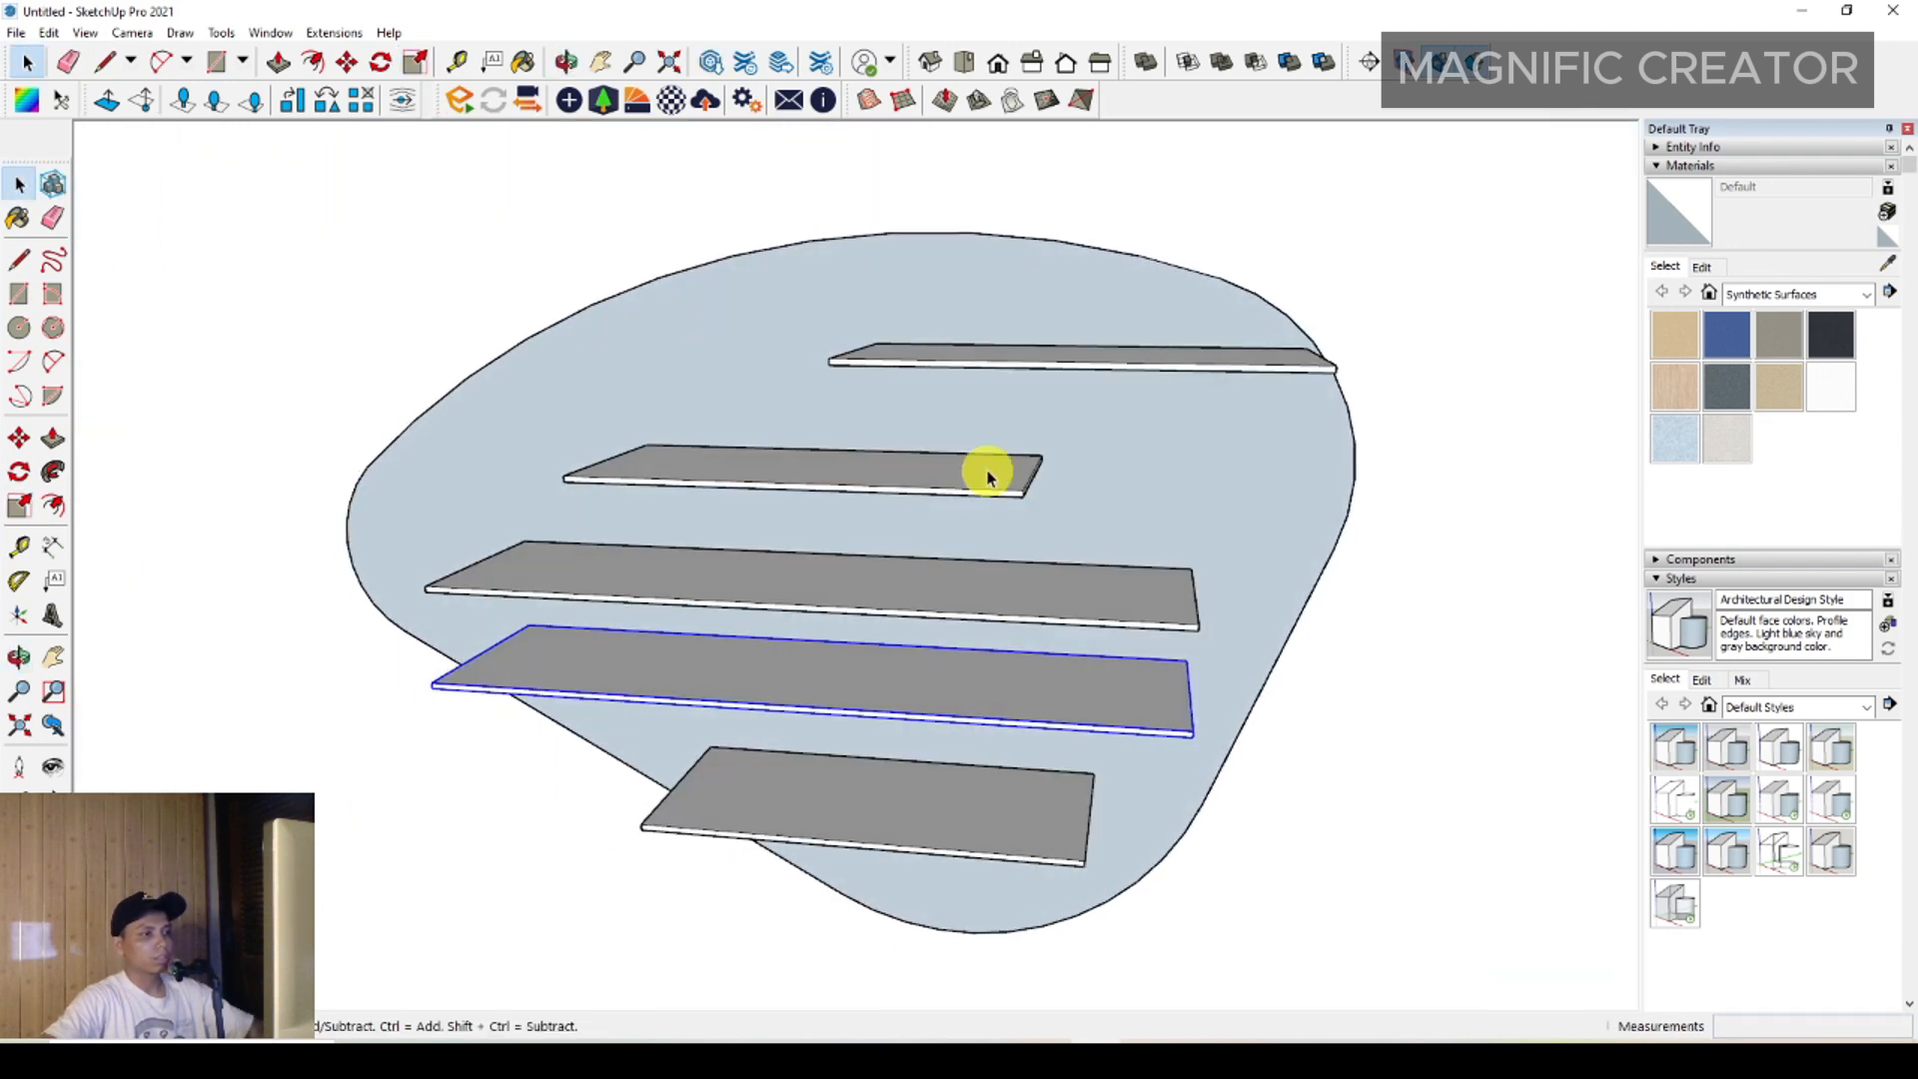
Scale the second shelf from the top to extend its right end past the backdrop's right edge
{"action": "left_click", "coordinate": [989, 469]}
{"action": "scroll", "coordinate": [1039, 483], "scroll_direction": "up", "scroll_amount": 3}
{"action": "key", "text": "s"}
{"action": "left_click_drag", "start_coordinate": [1027, 465], "coordinate": [1507, 492]}
{"action": "key", "text": "space"}
Scale the middle shelf's left end outward until it nearly reaches the backdrop's left edge
{"action": "scroll", "coordinate": [921, 561], "scroll_direction": "down", "scroll_amount": 5}
{"action": "middle_click_drag", "start_coordinate": [920, 561], "coordinate": [1189, 487]}
{"action": "scroll", "coordinate": [763, 567], "scroll_direction": "up", "scroll_amount": 2}
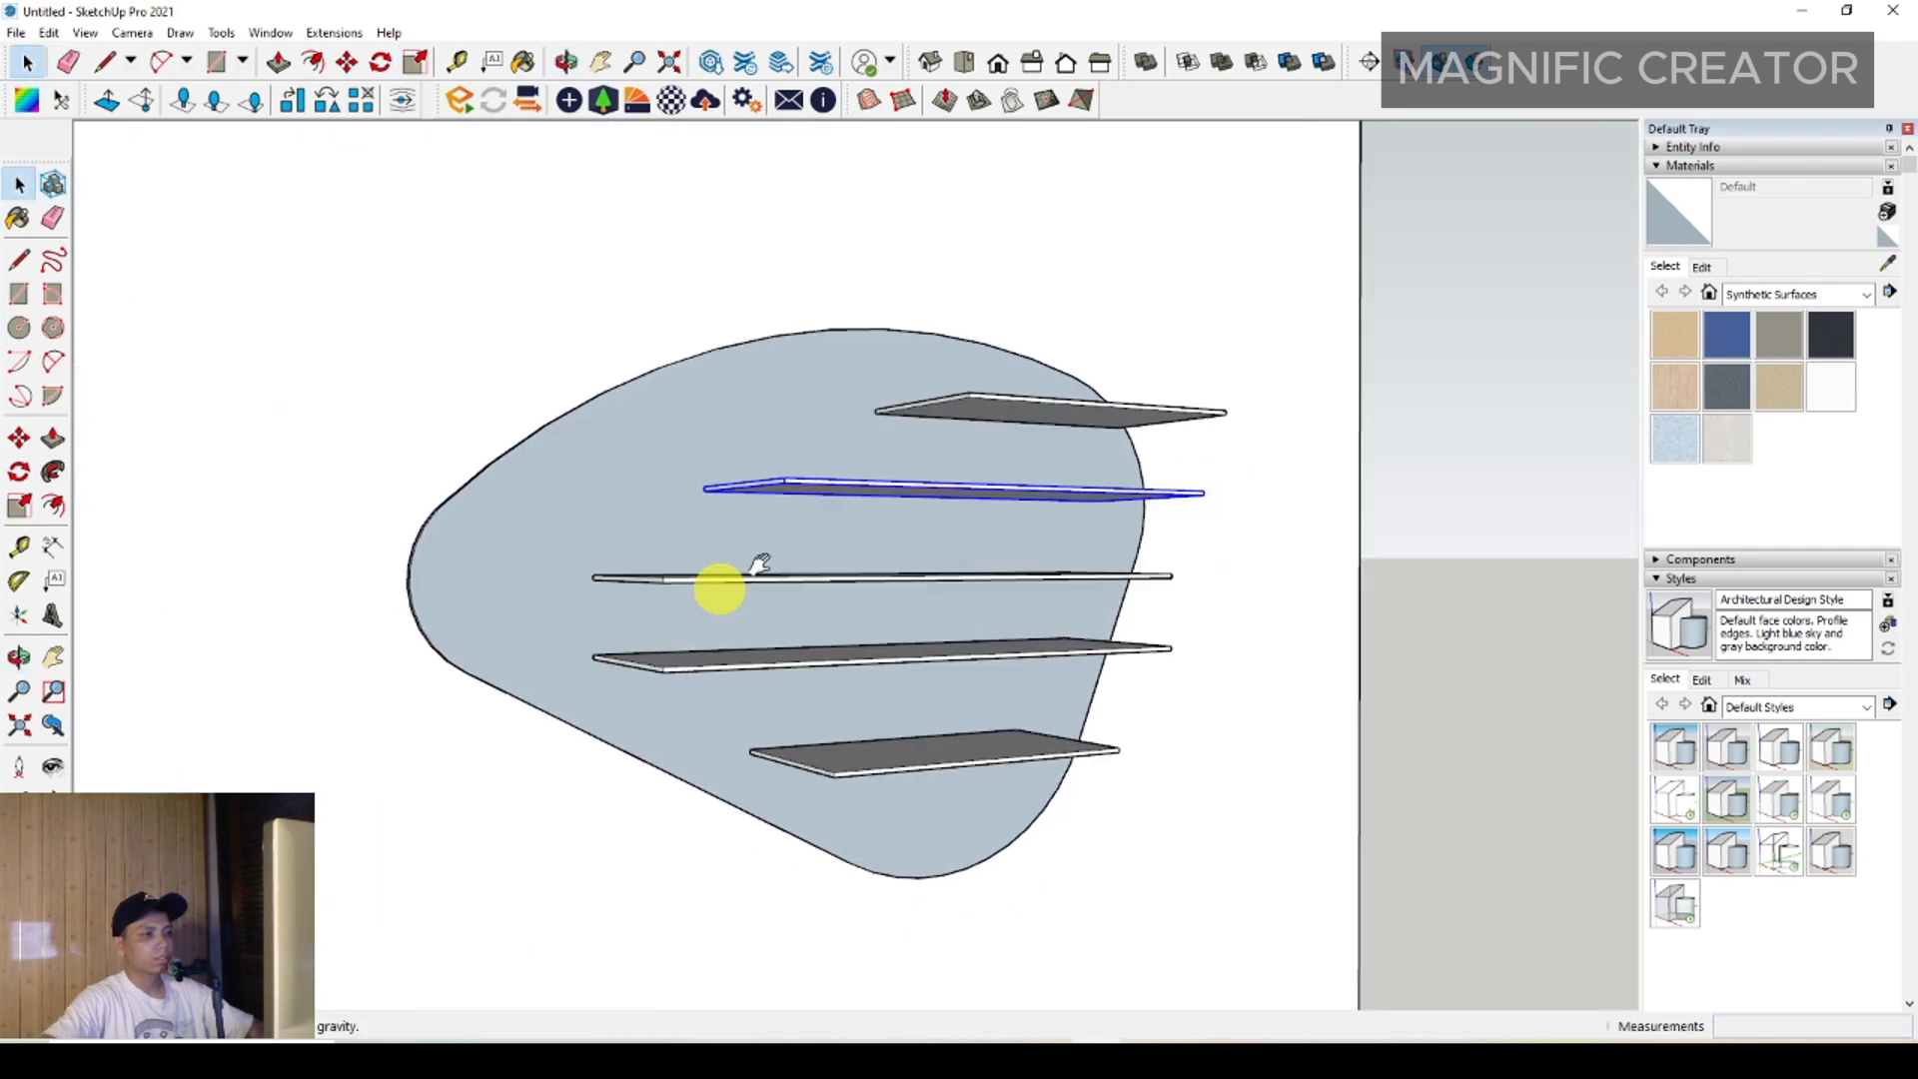
{"action": "middle_click_drag", "start_coordinate": [763, 566], "coordinate": [865, 605]}
{"action": "scroll", "coordinate": [876, 521], "scroll_direction": "up", "scroll_amount": 3}
{"action": "left_click", "coordinate": [869, 521]}
{"action": "key", "text": "s"}
{"action": "middle_click_drag", "start_coordinate": [873, 519], "coordinate": [831, 576]}
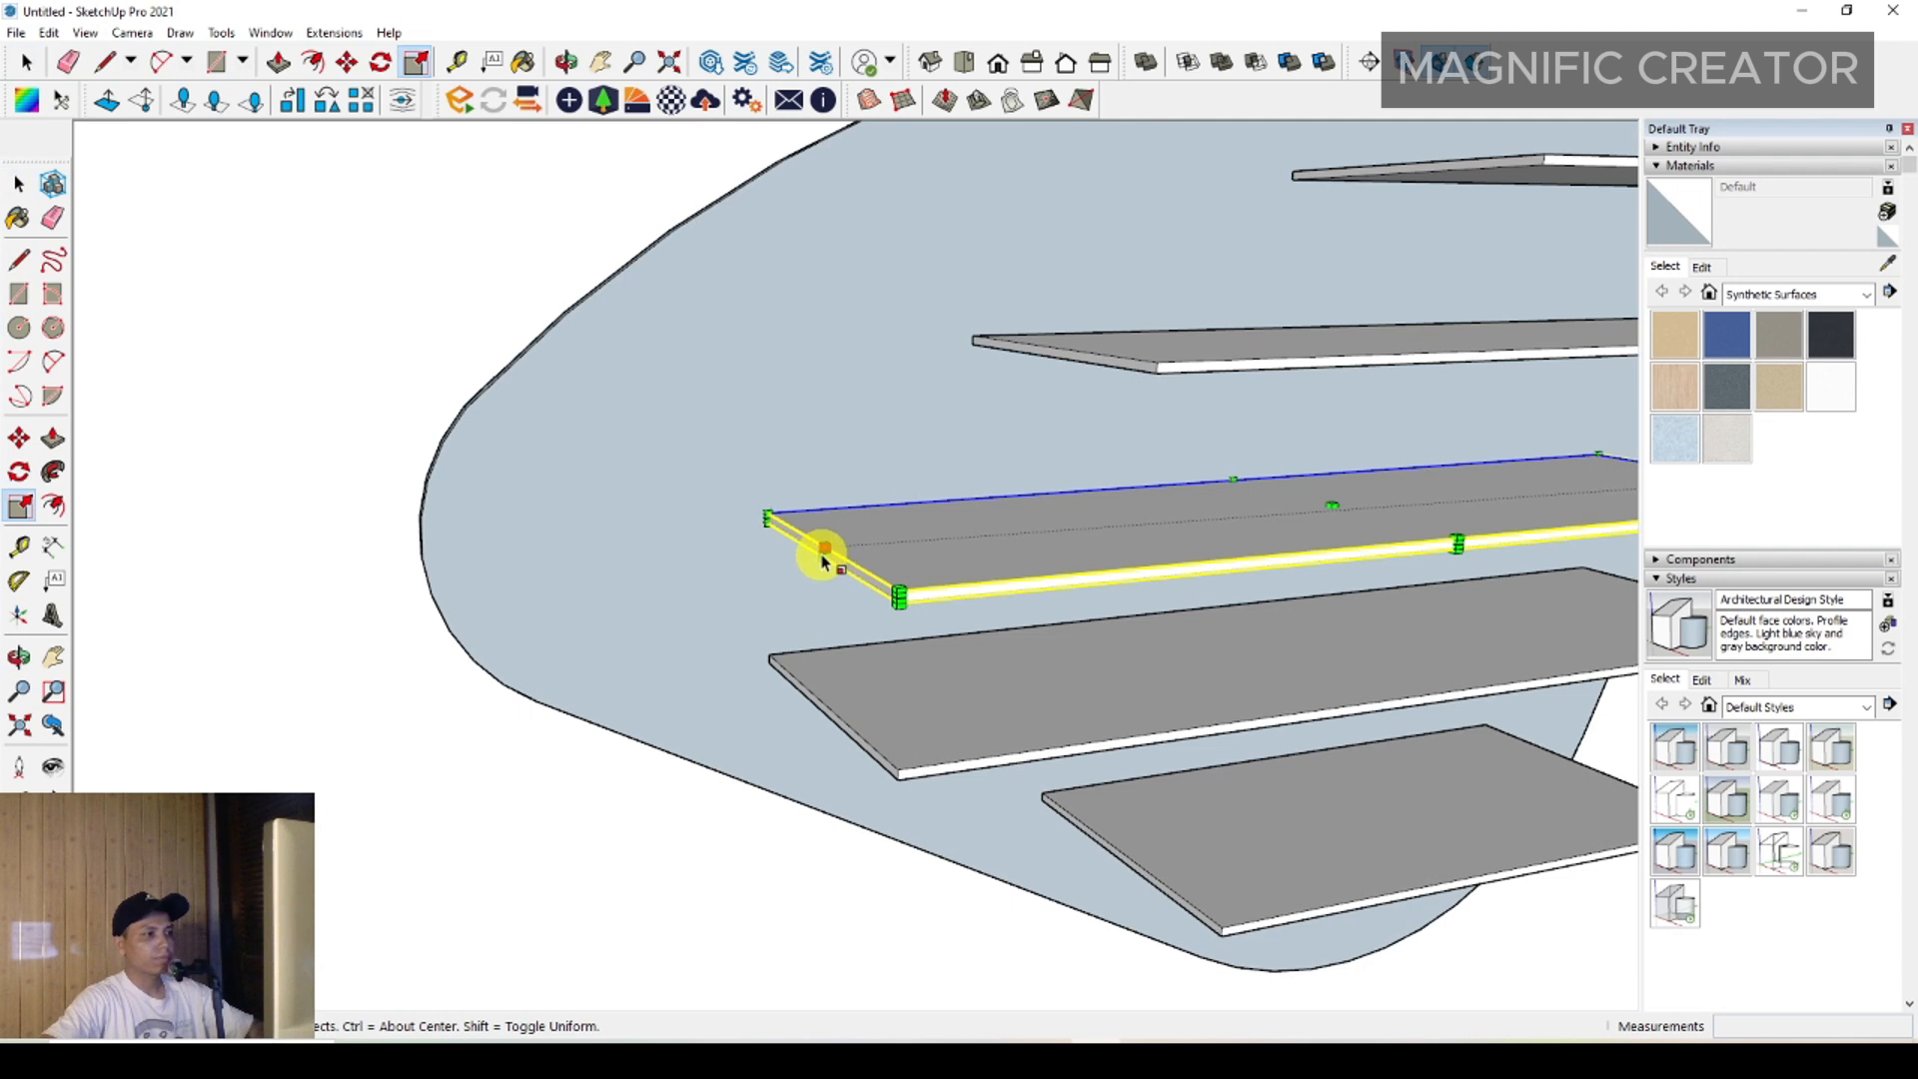
{"action": "key", "text": "space"}
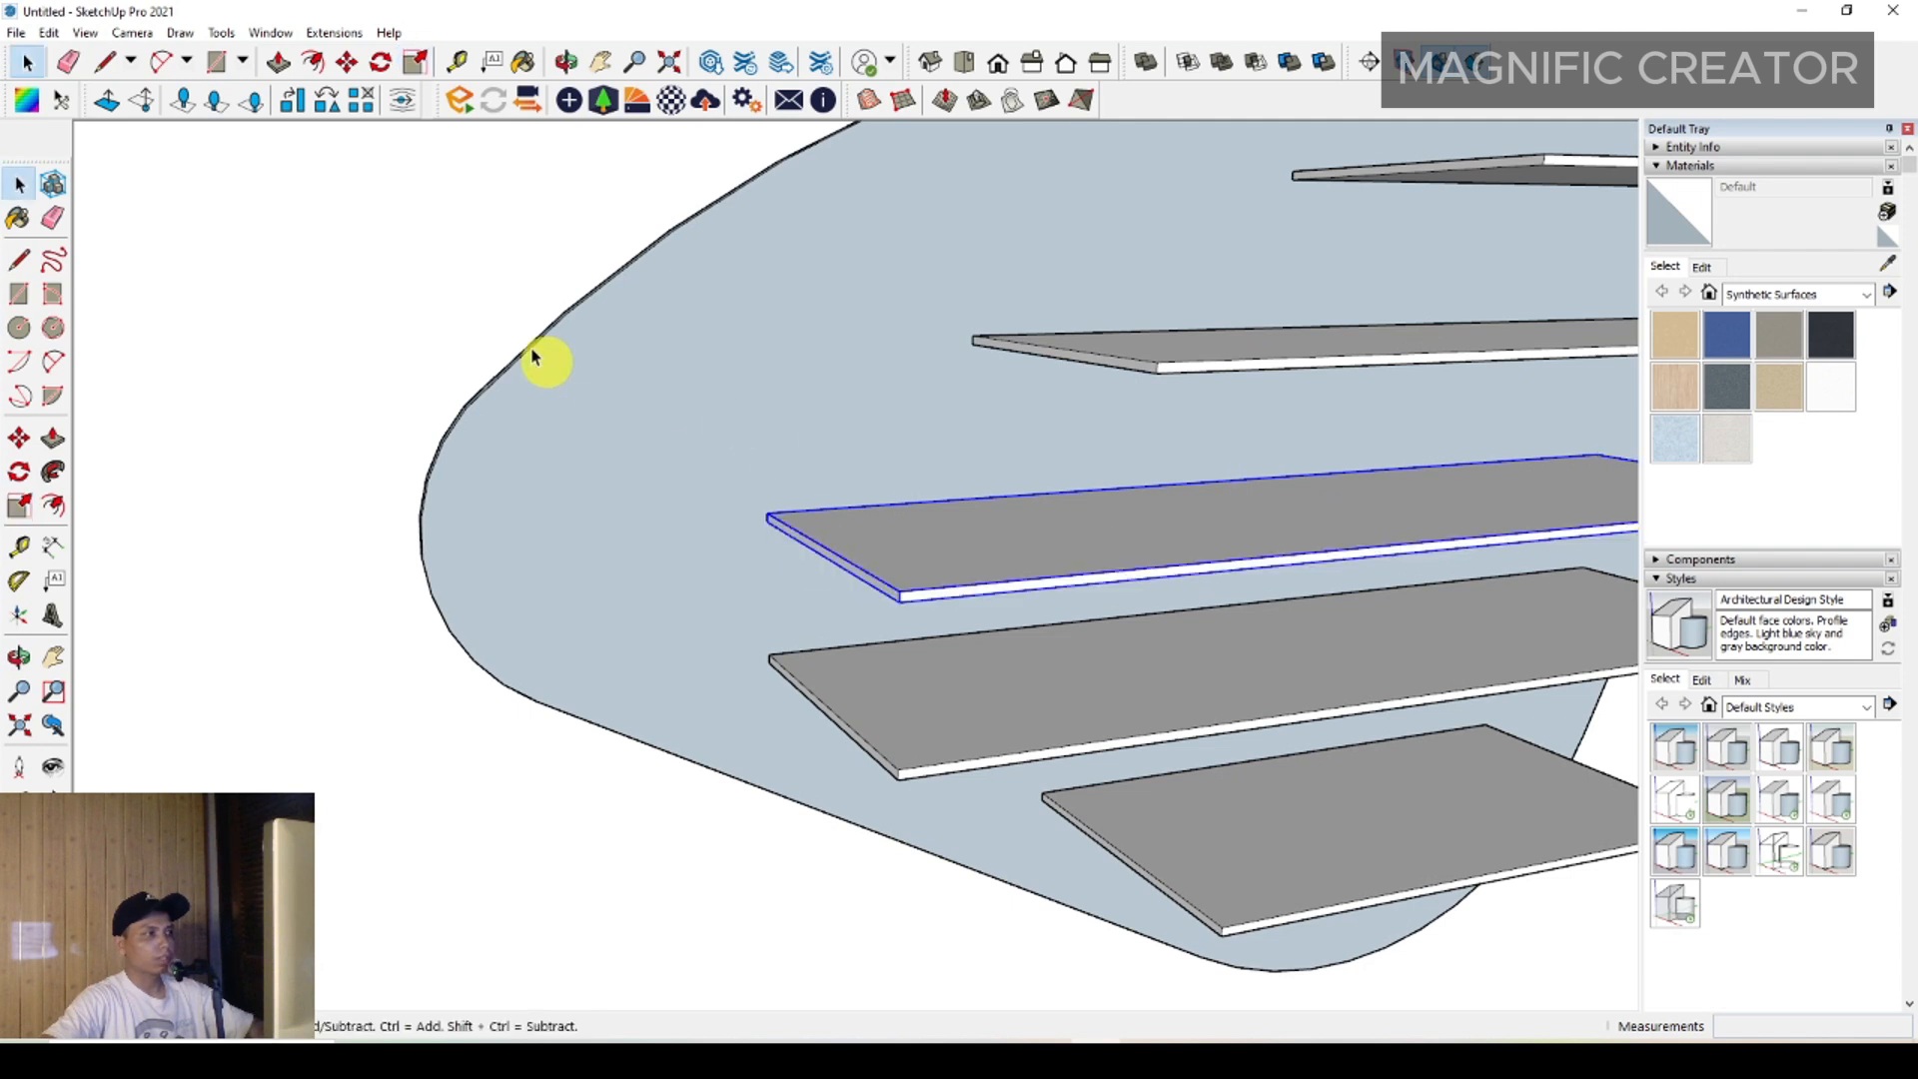
{"action": "left_click", "coordinate": [425, 65]}
{"action": "scroll", "coordinate": [812, 556], "scroll_direction": "up", "scroll_amount": 1}
{"action": "left_click_drag", "start_coordinate": [814, 556], "coordinate": [446, 596]}
{"action": "key", "text": "space"}
Scale the fourth shelf's left end outward to the backdrop's sloping lower-left edge
{"action": "middle_click_drag", "start_coordinate": [690, 543], "coordinate": [814, 663]}
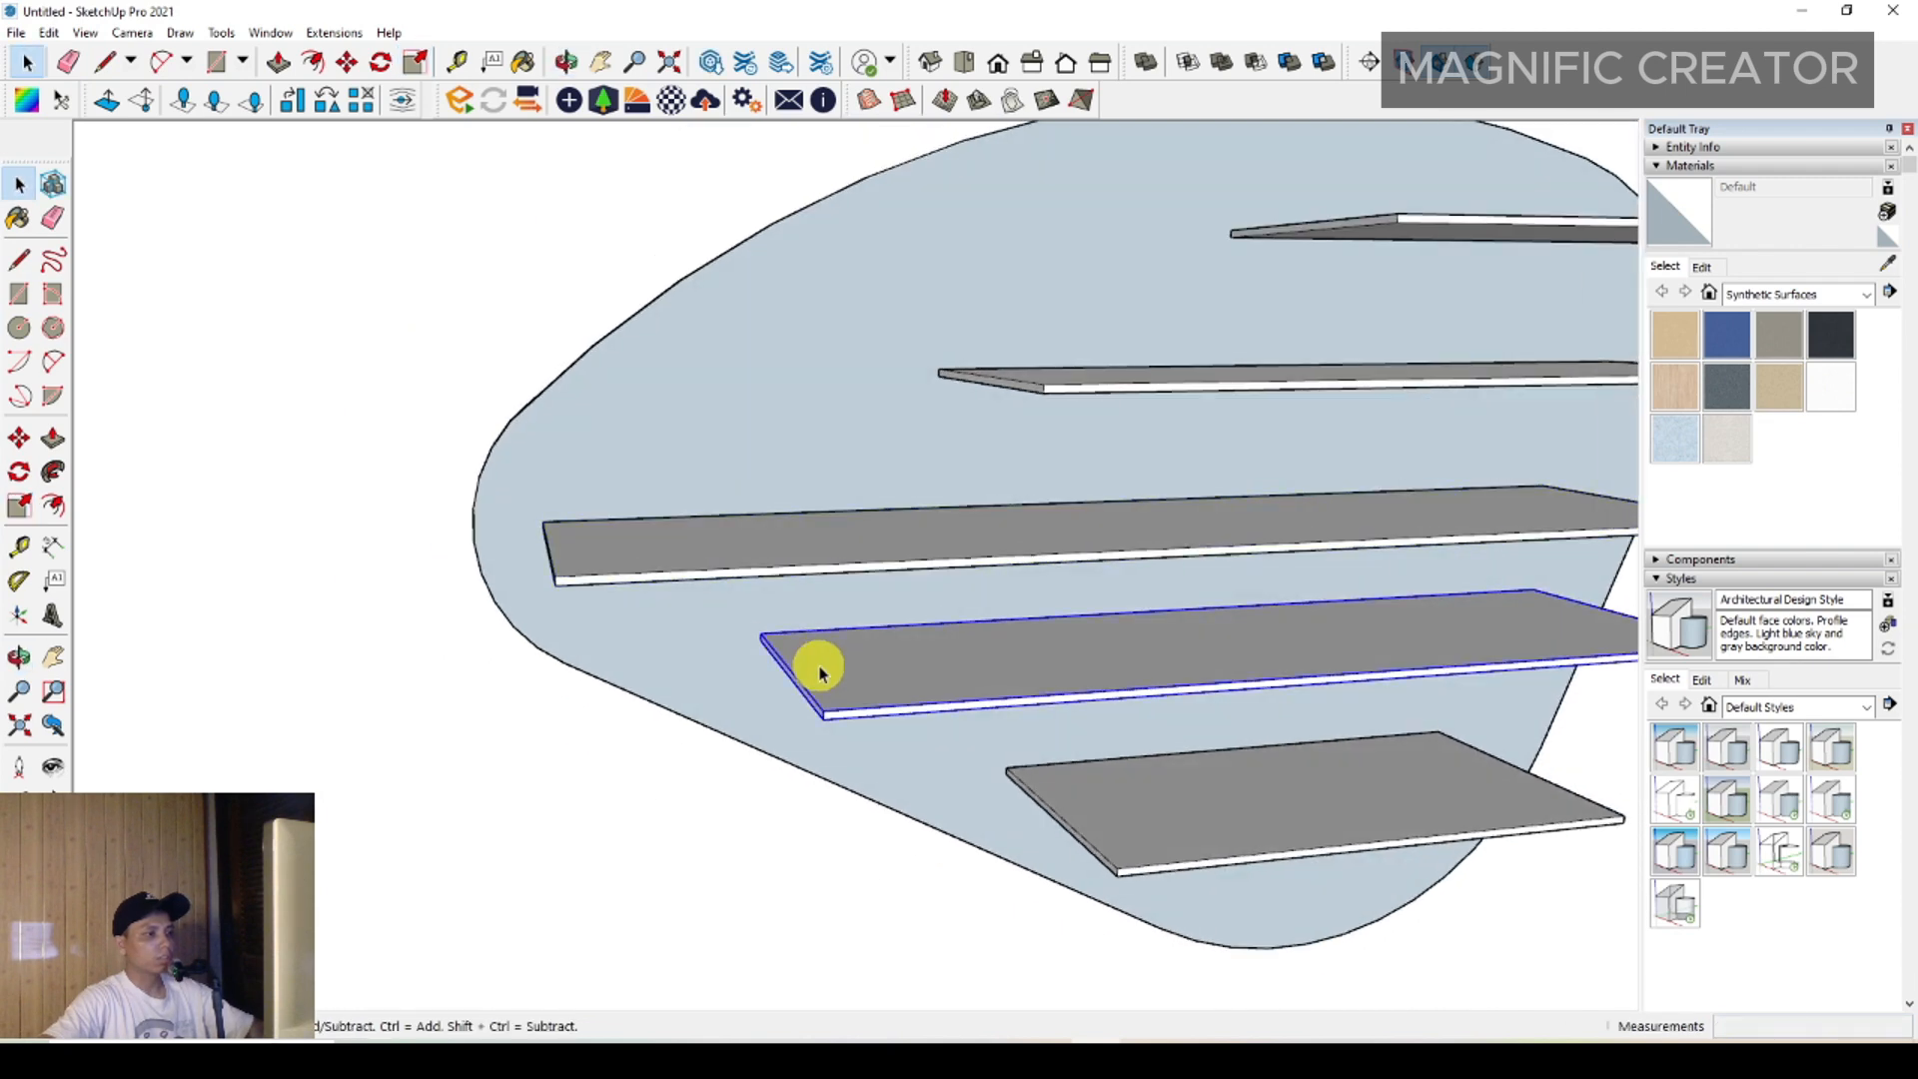
{"action": "scroll", "coordinate": [886, 579], "scroll_direction": "up", "scroll_amount": 4}
{"action": "left_click", "coordinate": [420, 65]}
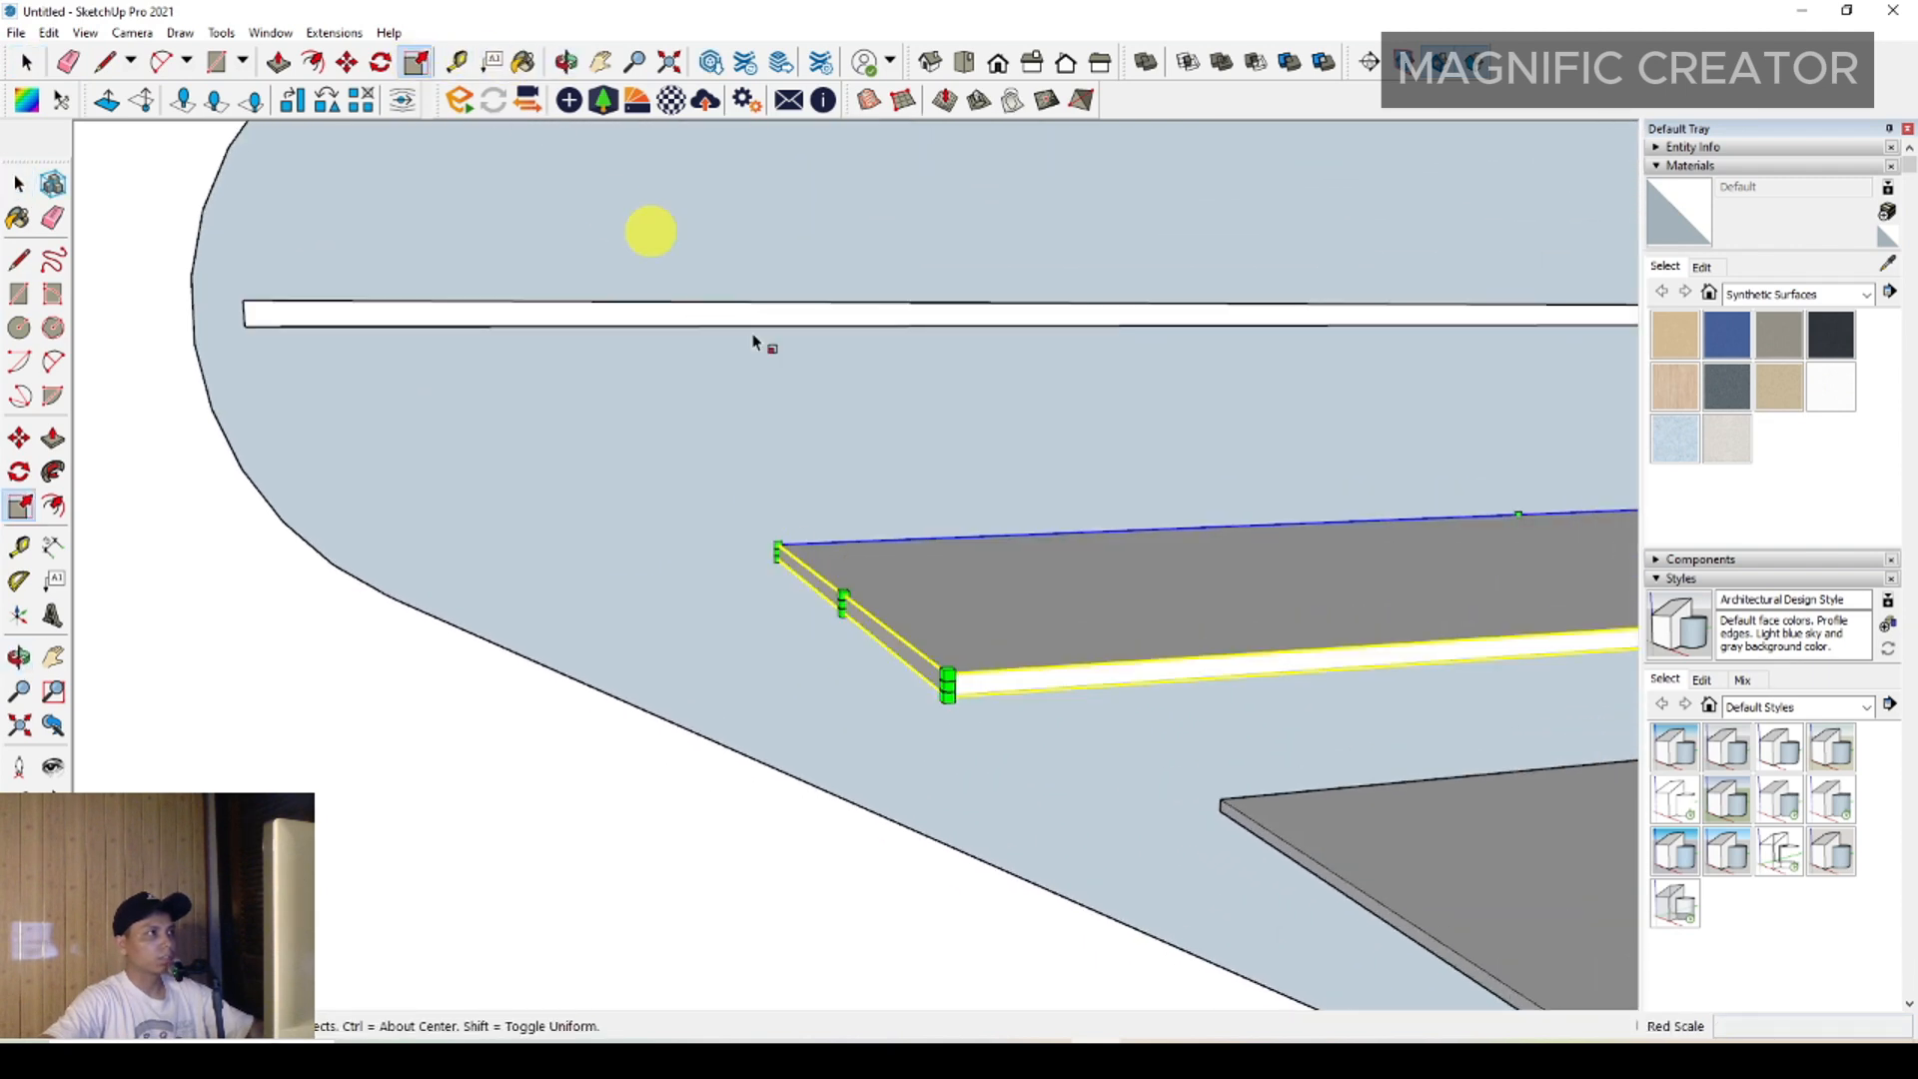
{"action": "scroll", "coordinate": [917, 657], "scroll_direction": "up", "scroll_amount": 1}
{"action": "key", "text": "space"}
{"action": "scroll", "coordinate": [600, 604], "scroll_direction": "down", "scroll_amount": 8}
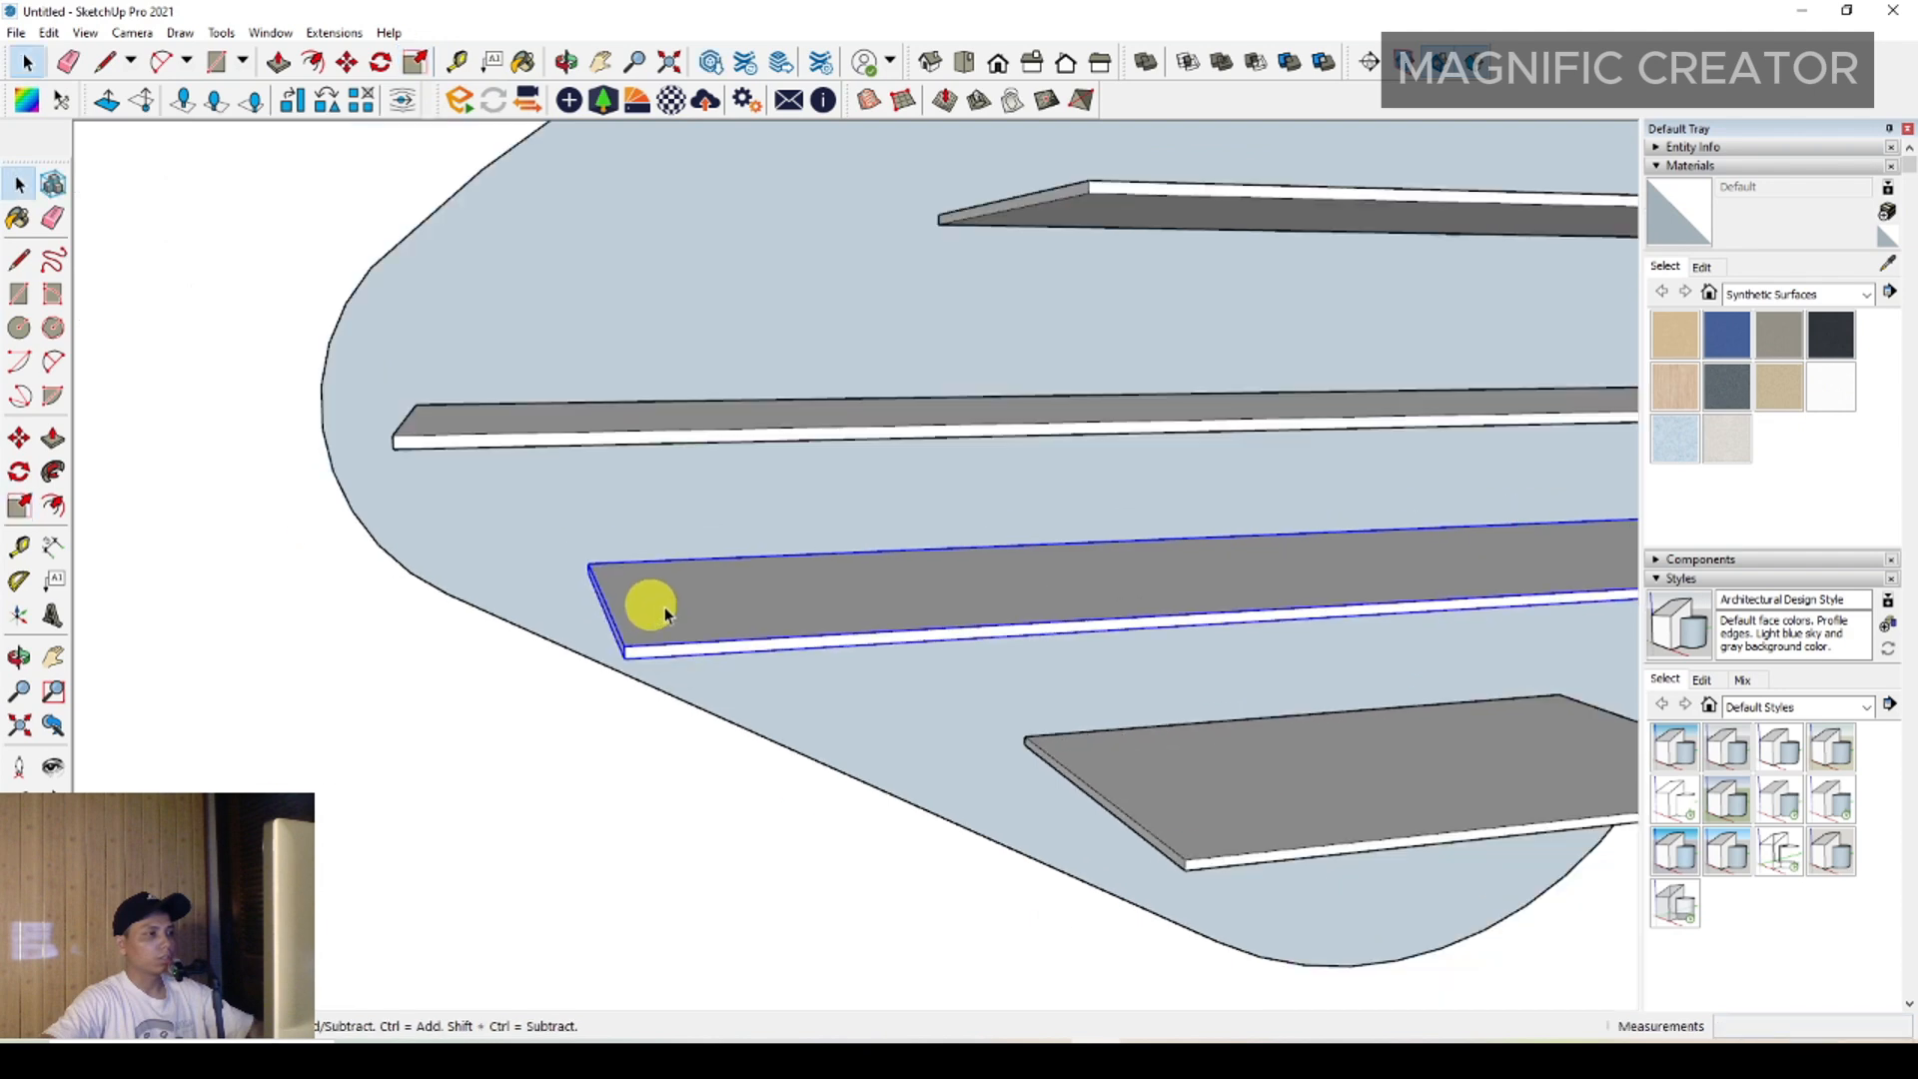
Scale the second shelf's left end outward toward the backdrop's upper-left edge
{"action": "scroll", "coordinate": [844, 429], "scroll_direction": "up", "scroll_amount": 8}
{"action": "left_click", "coordinate": [848, 437]}
{"action": "middle_click_drag", "start_coordinate": [848, 437], "coordinate": [842, 502], "text": "shift"}
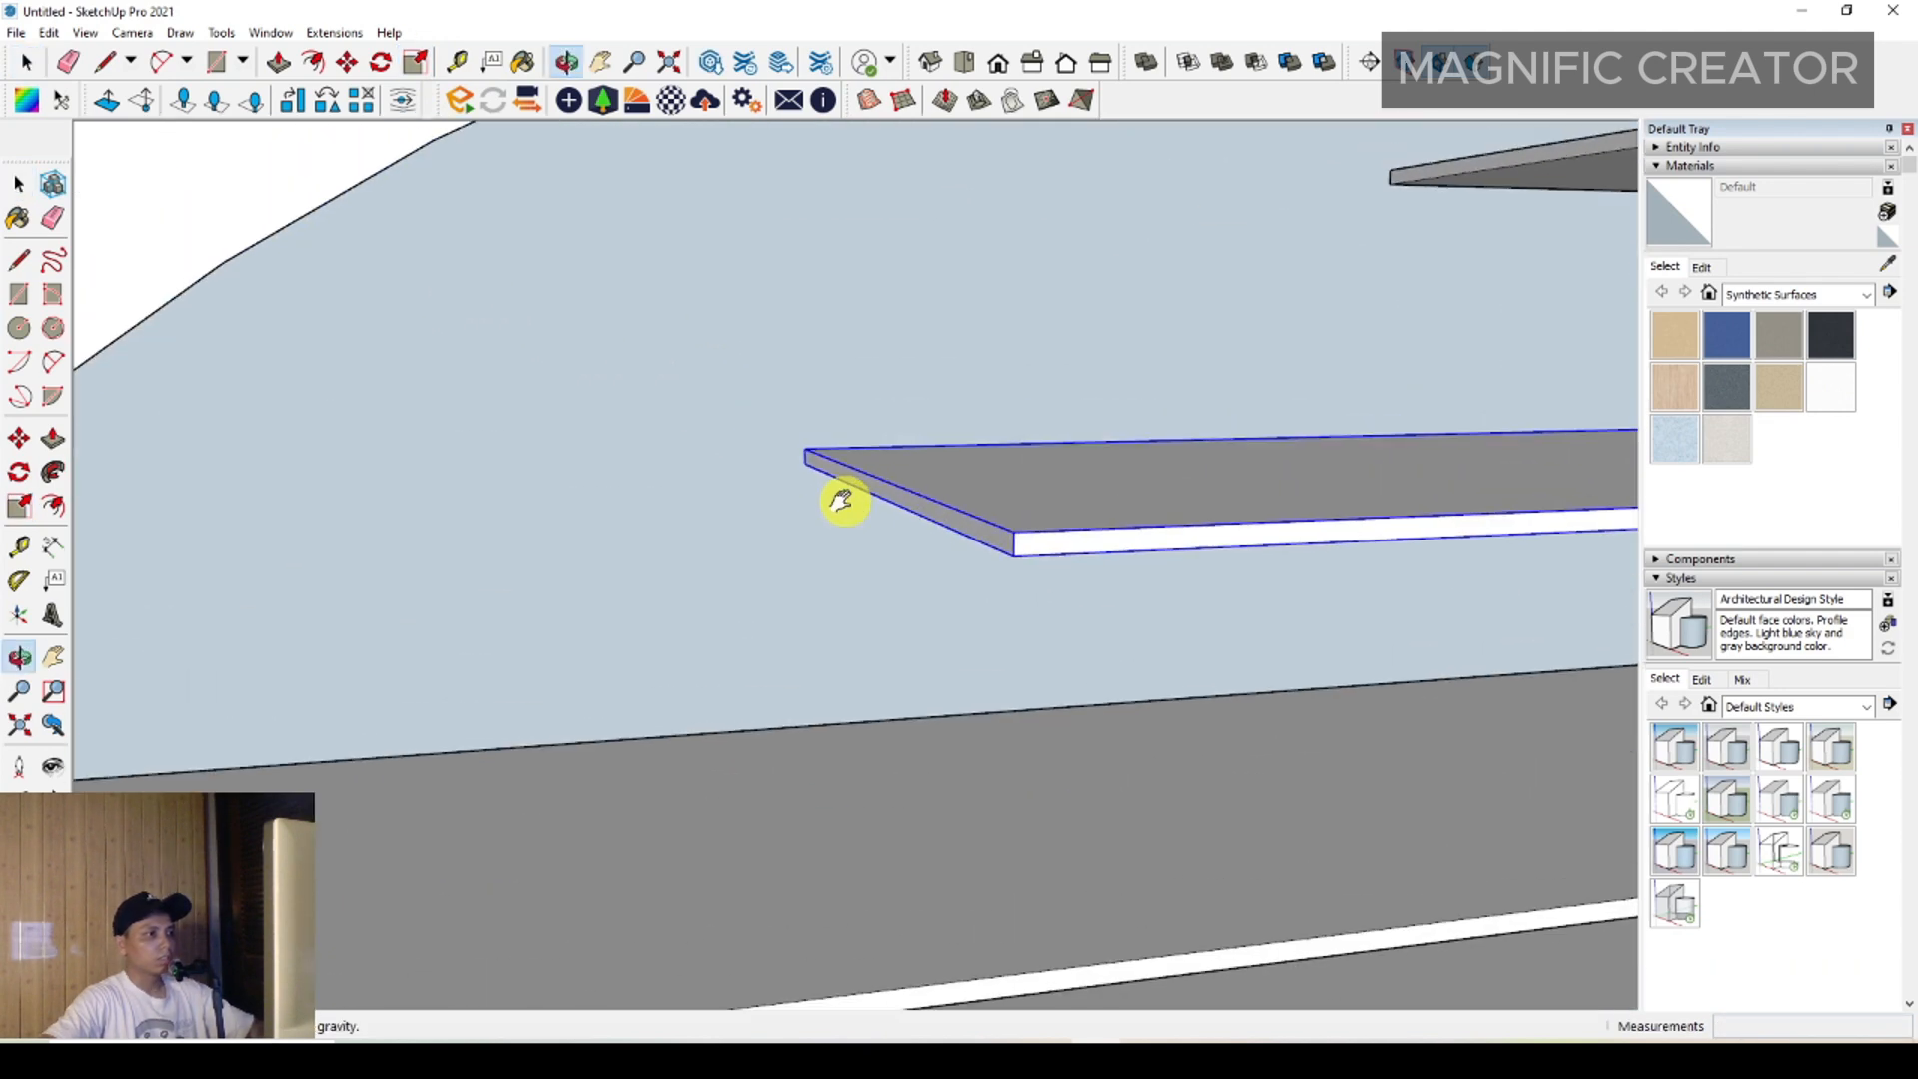
{"action": "left_click_drag", "start_coordinate": [881, 494], "coordinate": [238, 509]}
{"action": "key", "text": "space"}
{"action": "scroll", "coordinate": [839, 440], "scroll_direction": "down", "scroll_amount": 5}
Scale the top shelf's left end outward toward the backdrop's curved upper-left edge
{"action": "middle_click_drag", "start_coordinate": [1126, 400], "coordinate": [1155, 374]}
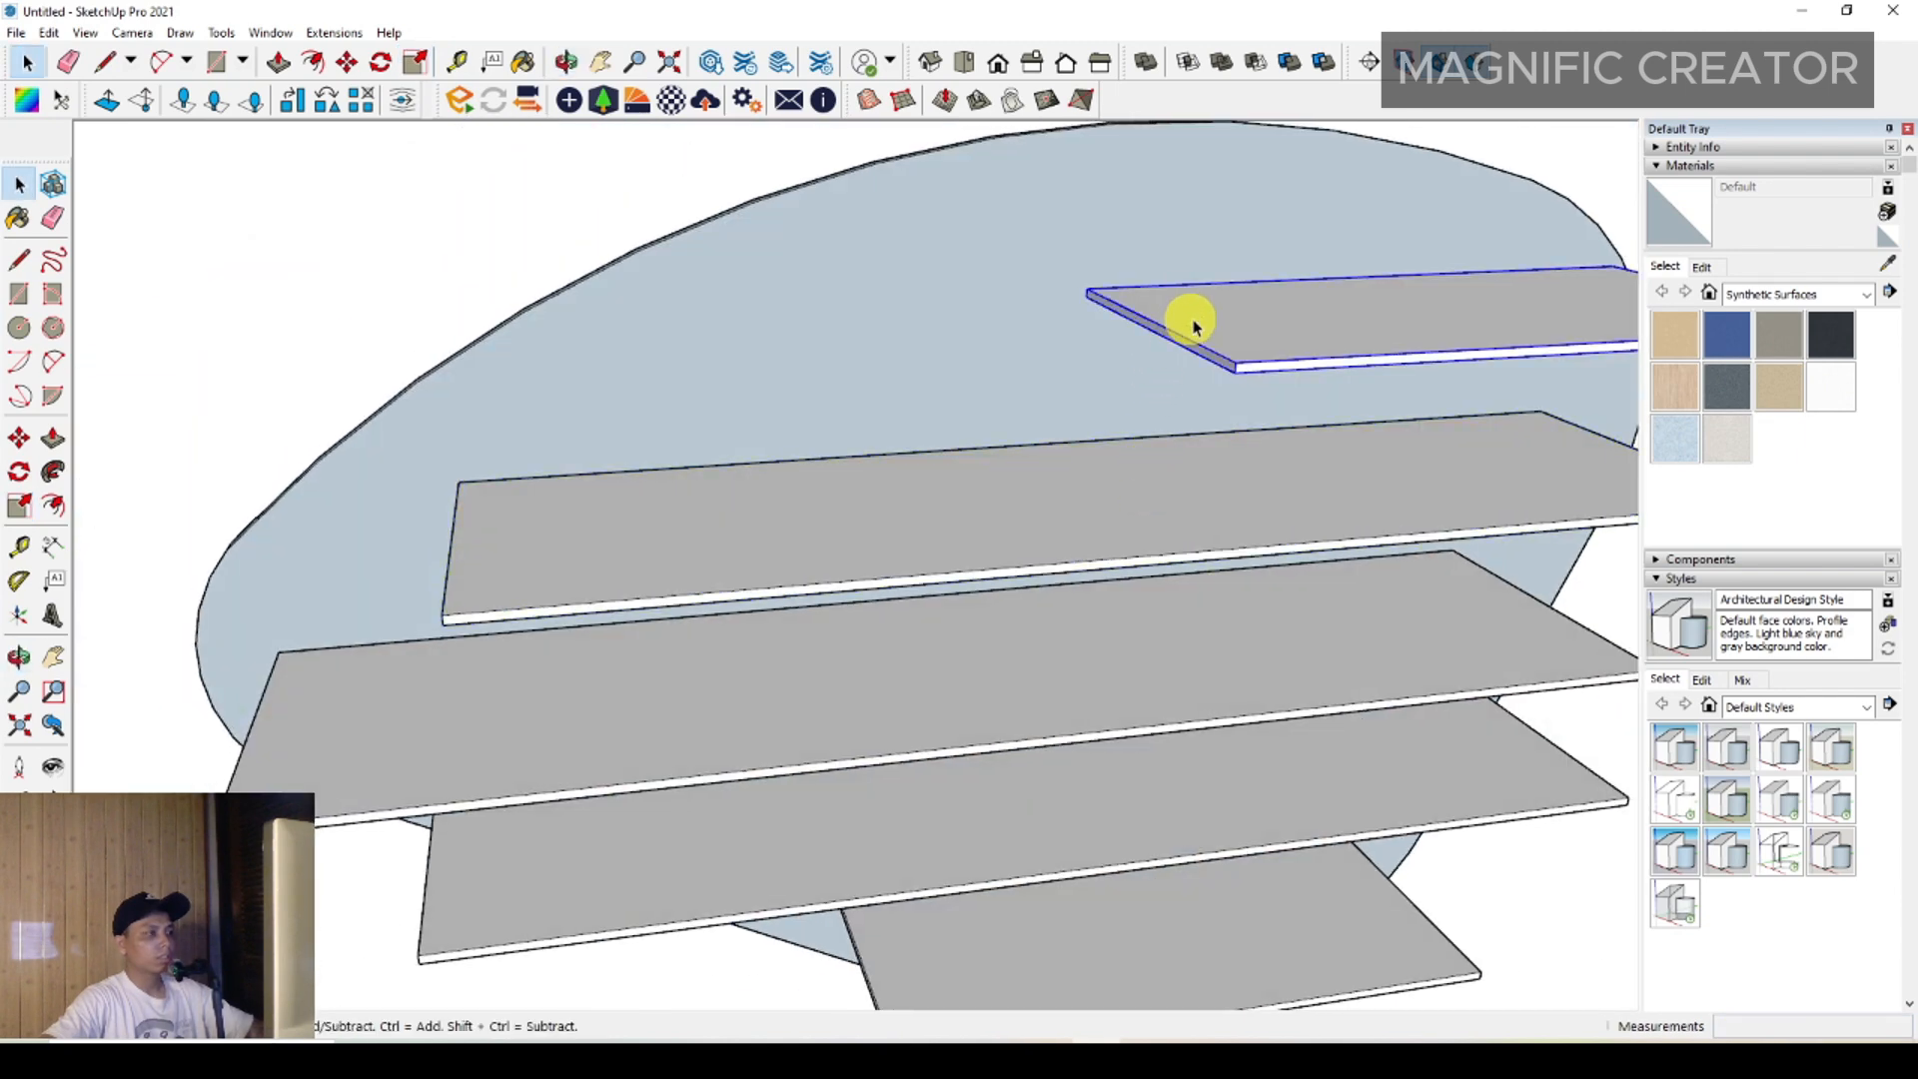
{"action": "scroll", "coordinate": [1194, 325], "scroll_direction": "up", "scroll_amount": 2}
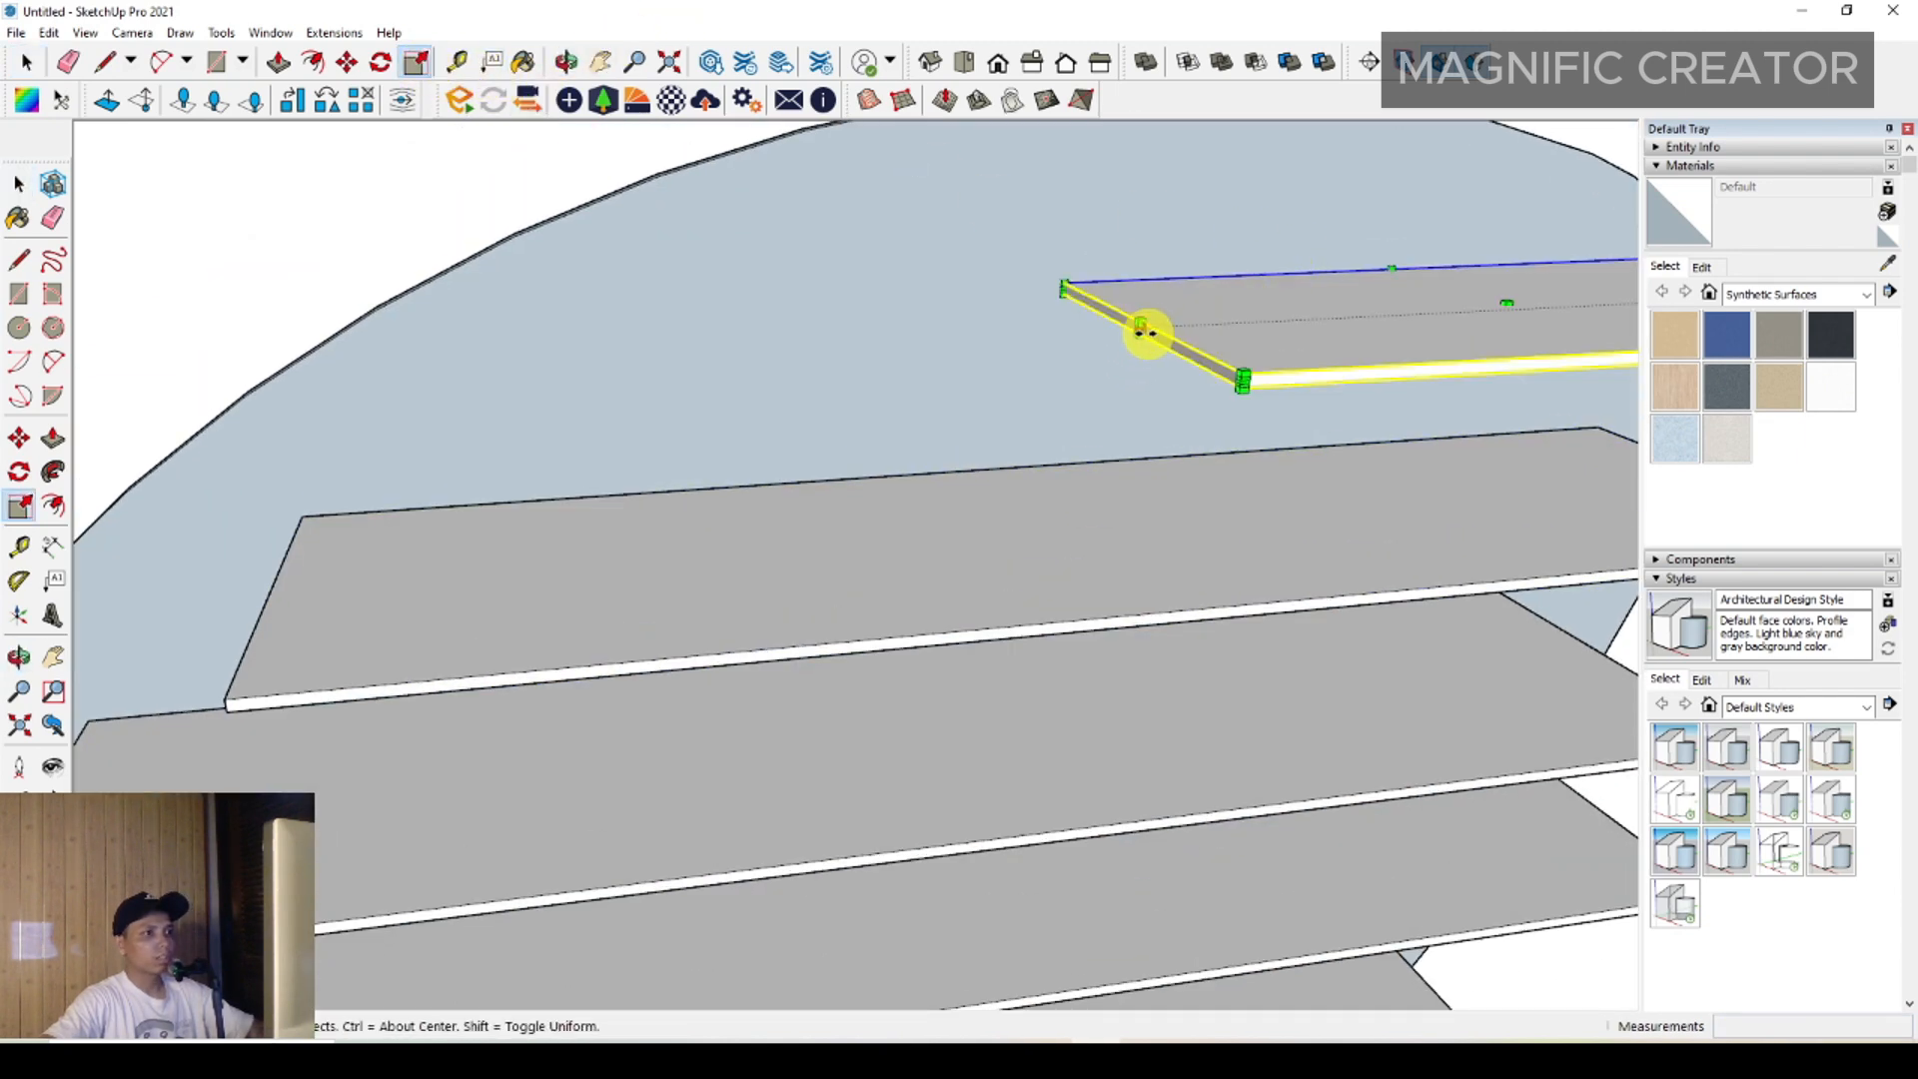
{"action": "left_click_drag", "start_coordinate": [1140, 332], "coordinate": [531, 368]}
{"action": "key", "text": "space"}
{"action": "scroll", "coordinate": [870, 347], "scroll_direction": "down", "scroll_amount": 8}
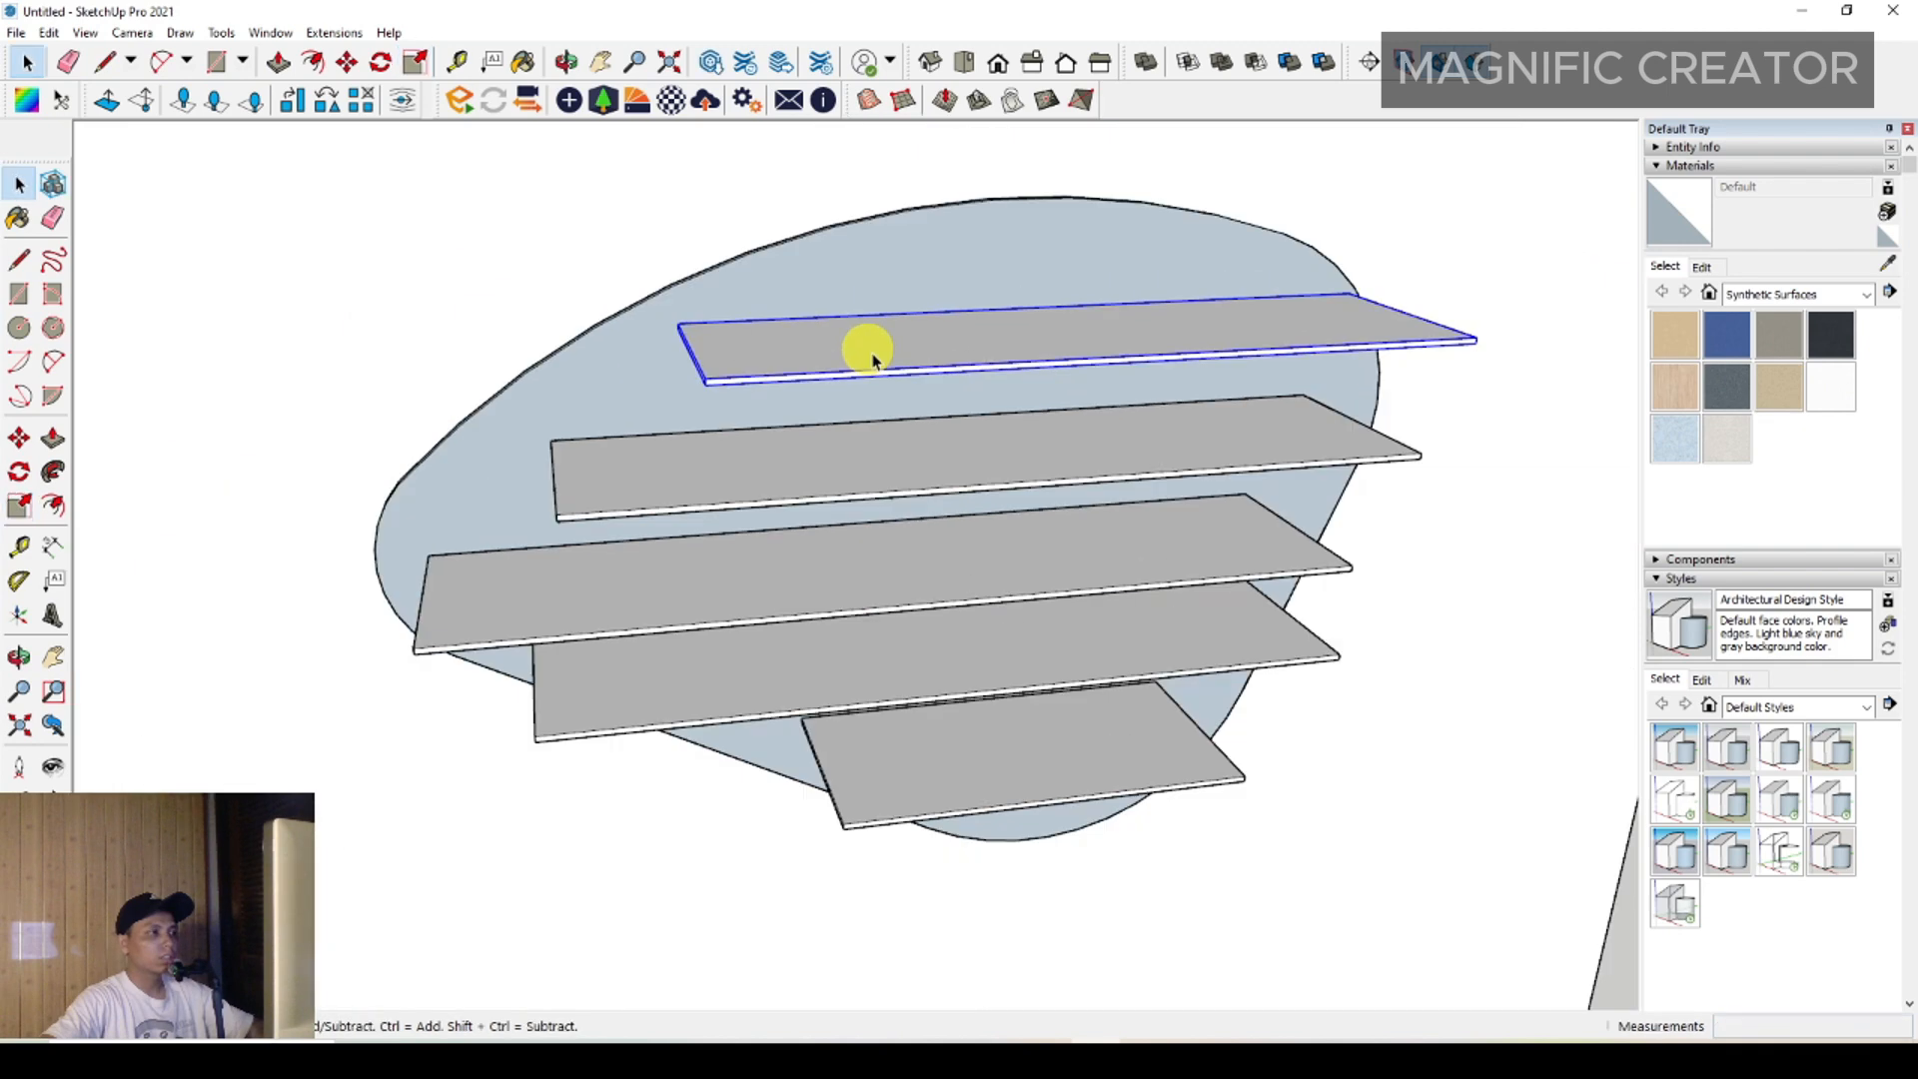
Paint the curved backdrop with the Formica Laminate Light material from Synthetic Surfaces
{"action": "middle_click_drag", "start_coordinate": [870, 347], "coordinate": [1119, 505]}
{"action": "scroll", "coordinate": [903, 445], "scroll_direction": "up", "scroll_amount": 5}
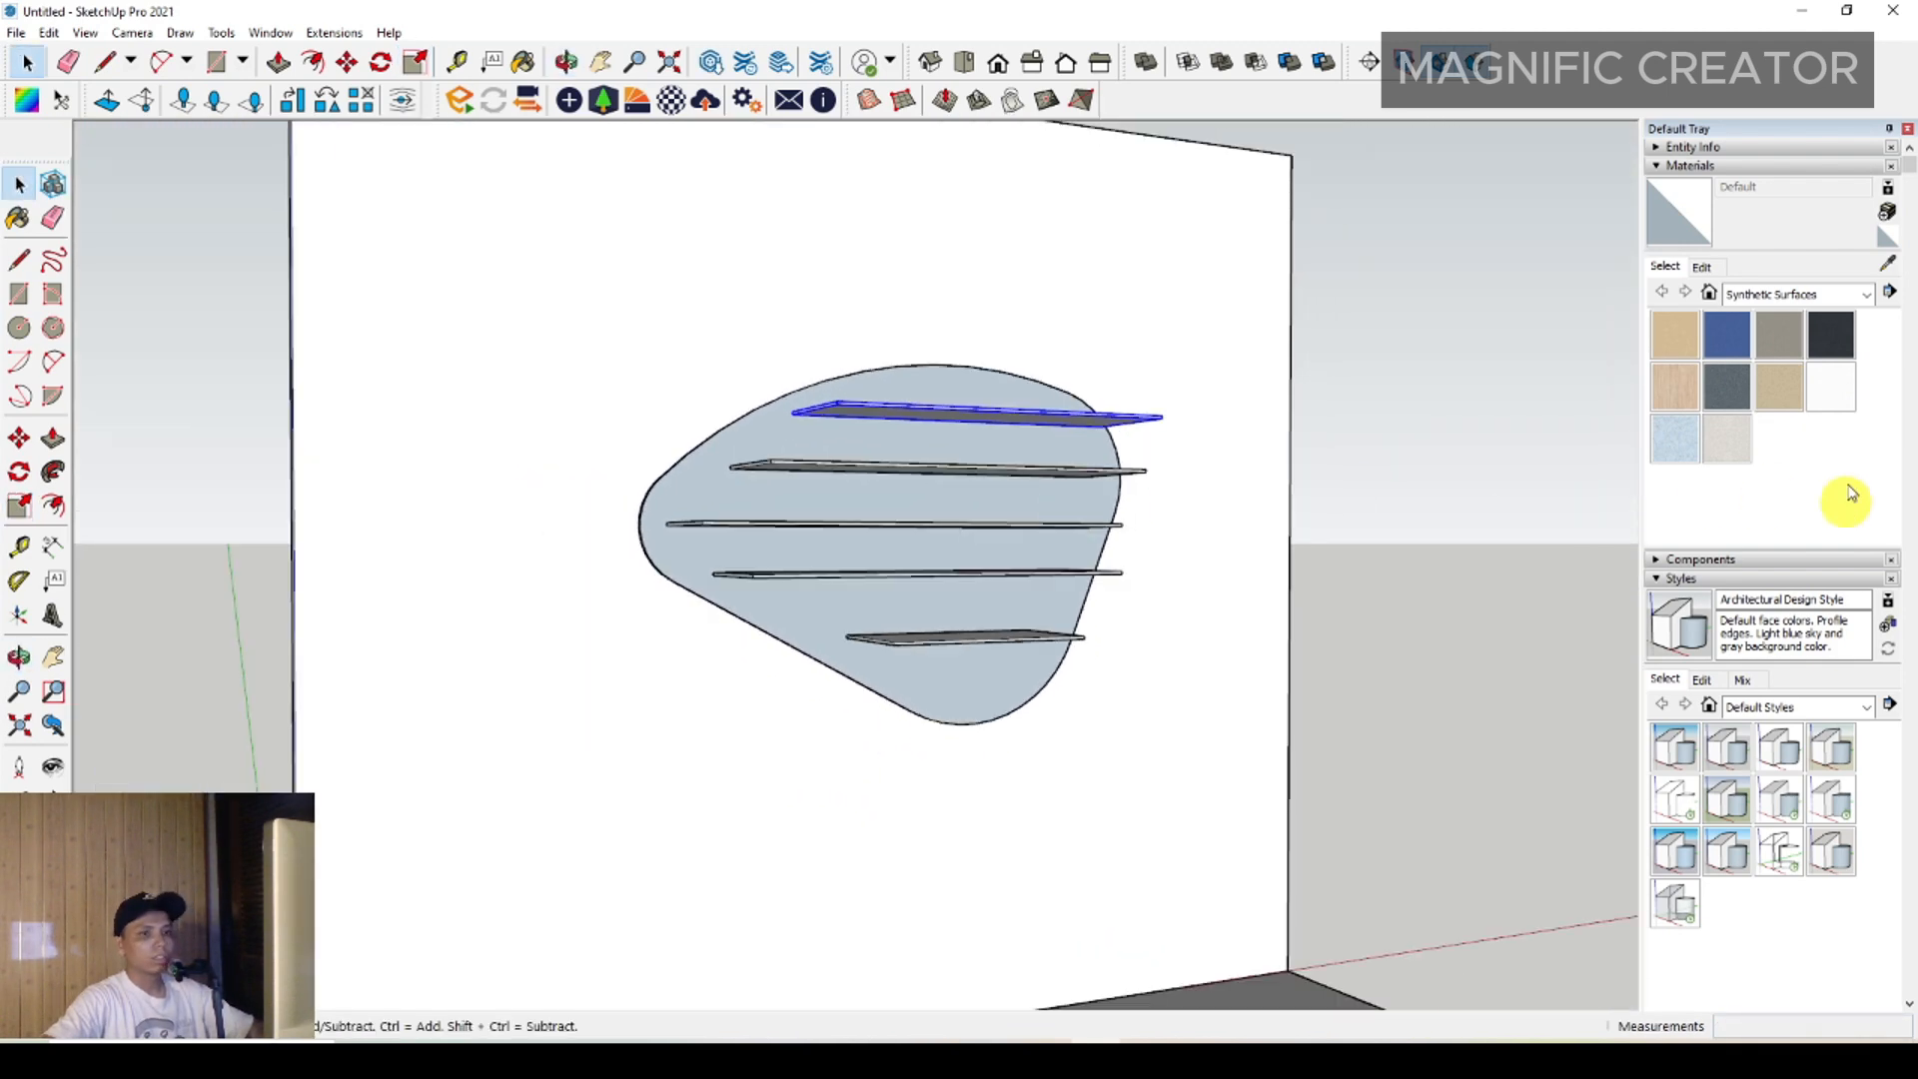
{"action": "left_click", "coordinate": [1681, 386]}
{"action": "scroll", "coordinate": [1028, 429], "scroll_direction": "up", "scroll_amount": 2}
{"action": "left_click", "coordinate": [1028, 428]}
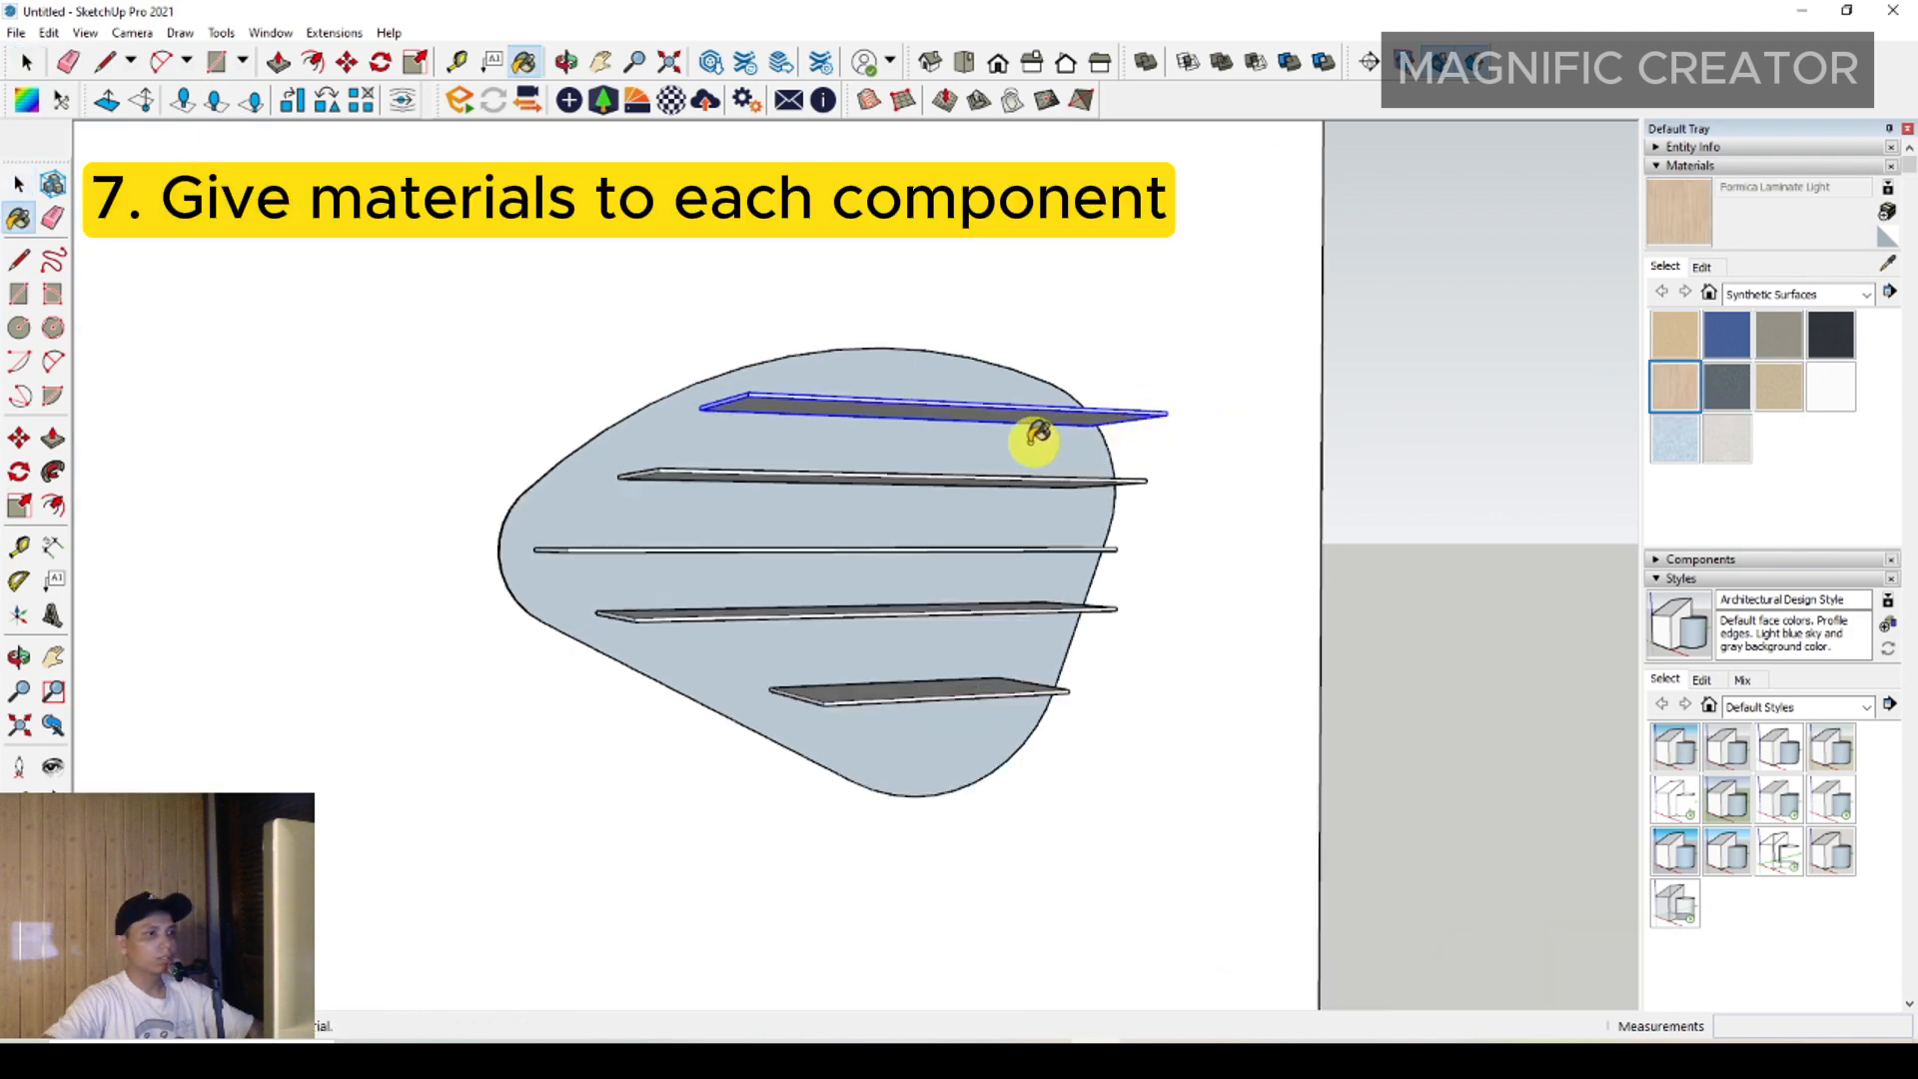
{"action": "middle_click_drag", "start_coordinate": [1015, 433], "coordinate": [1249, 446]}
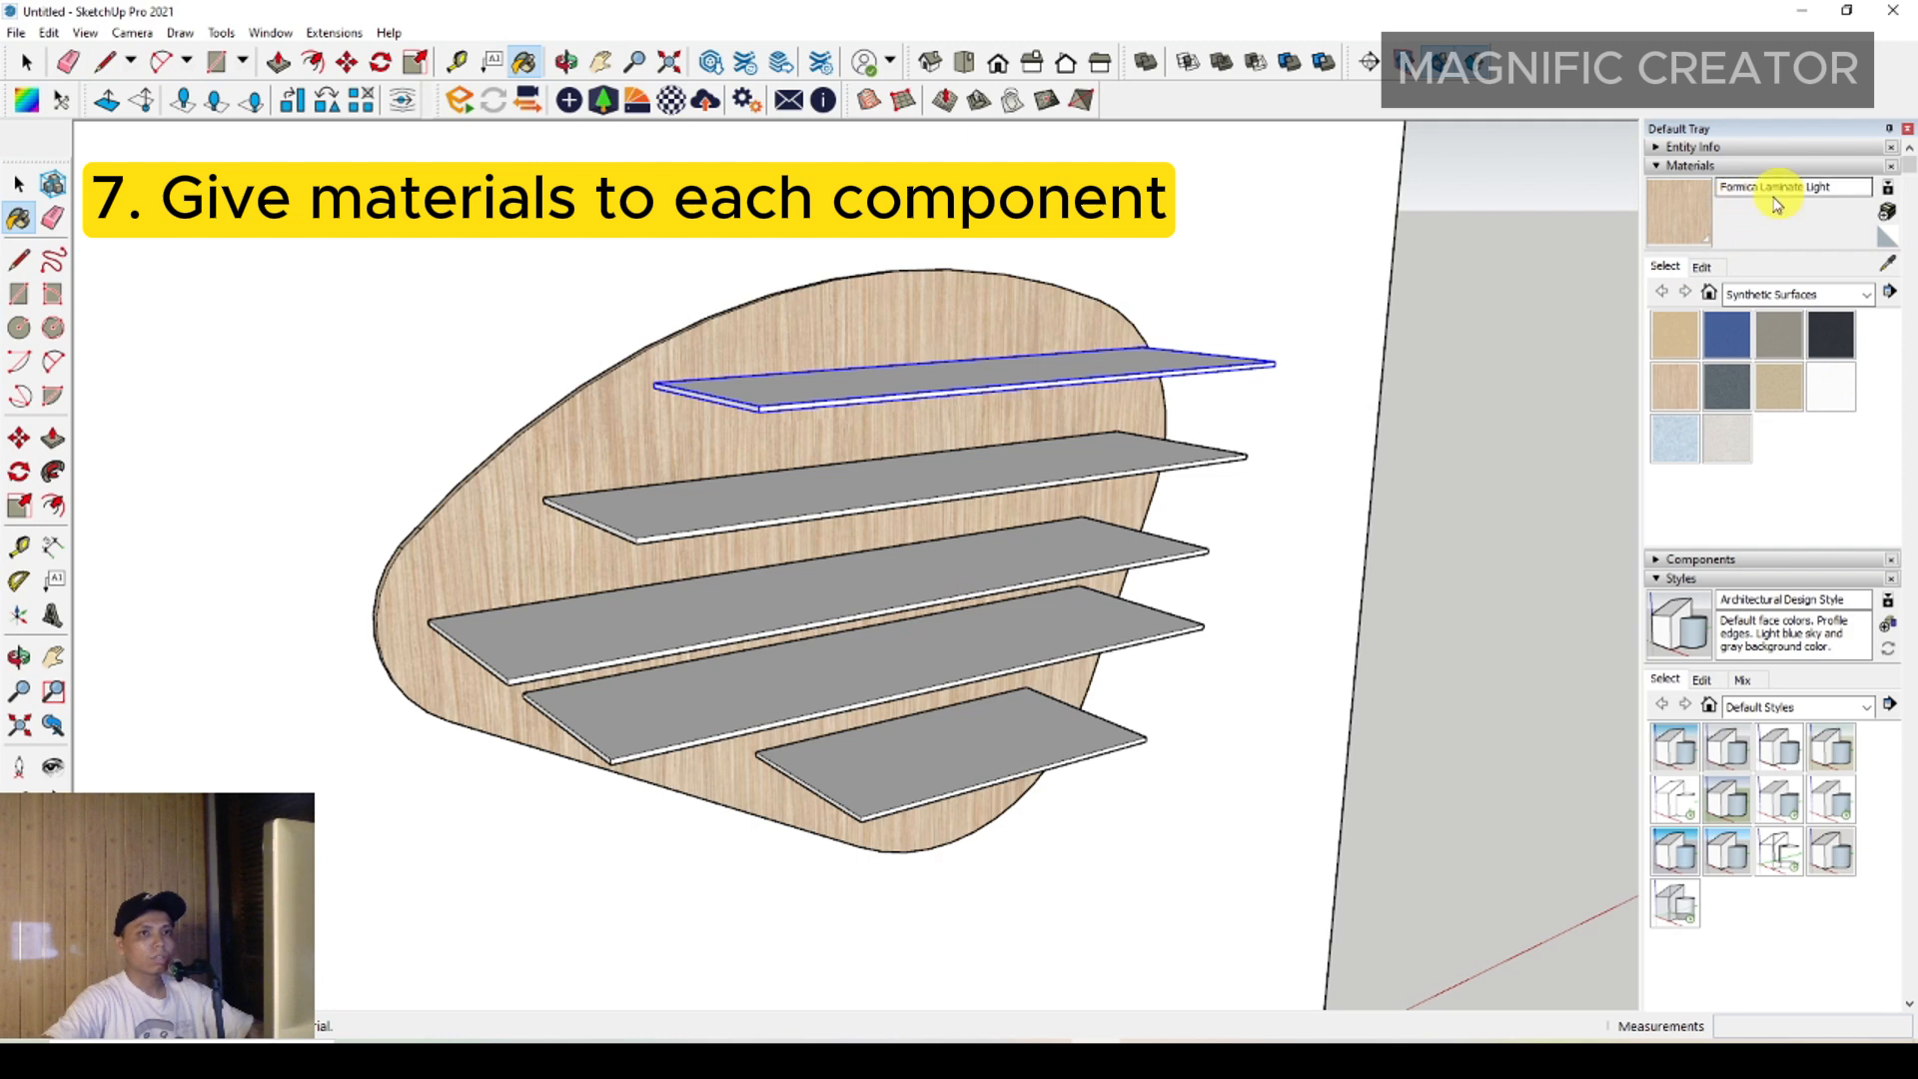
Switch to the Colors material collection and choose white Color M00 as the paint for the shelves
{"action": "middle_click_drag", "start_coordinate": [929, 541], "coordinate": [897, 477]}
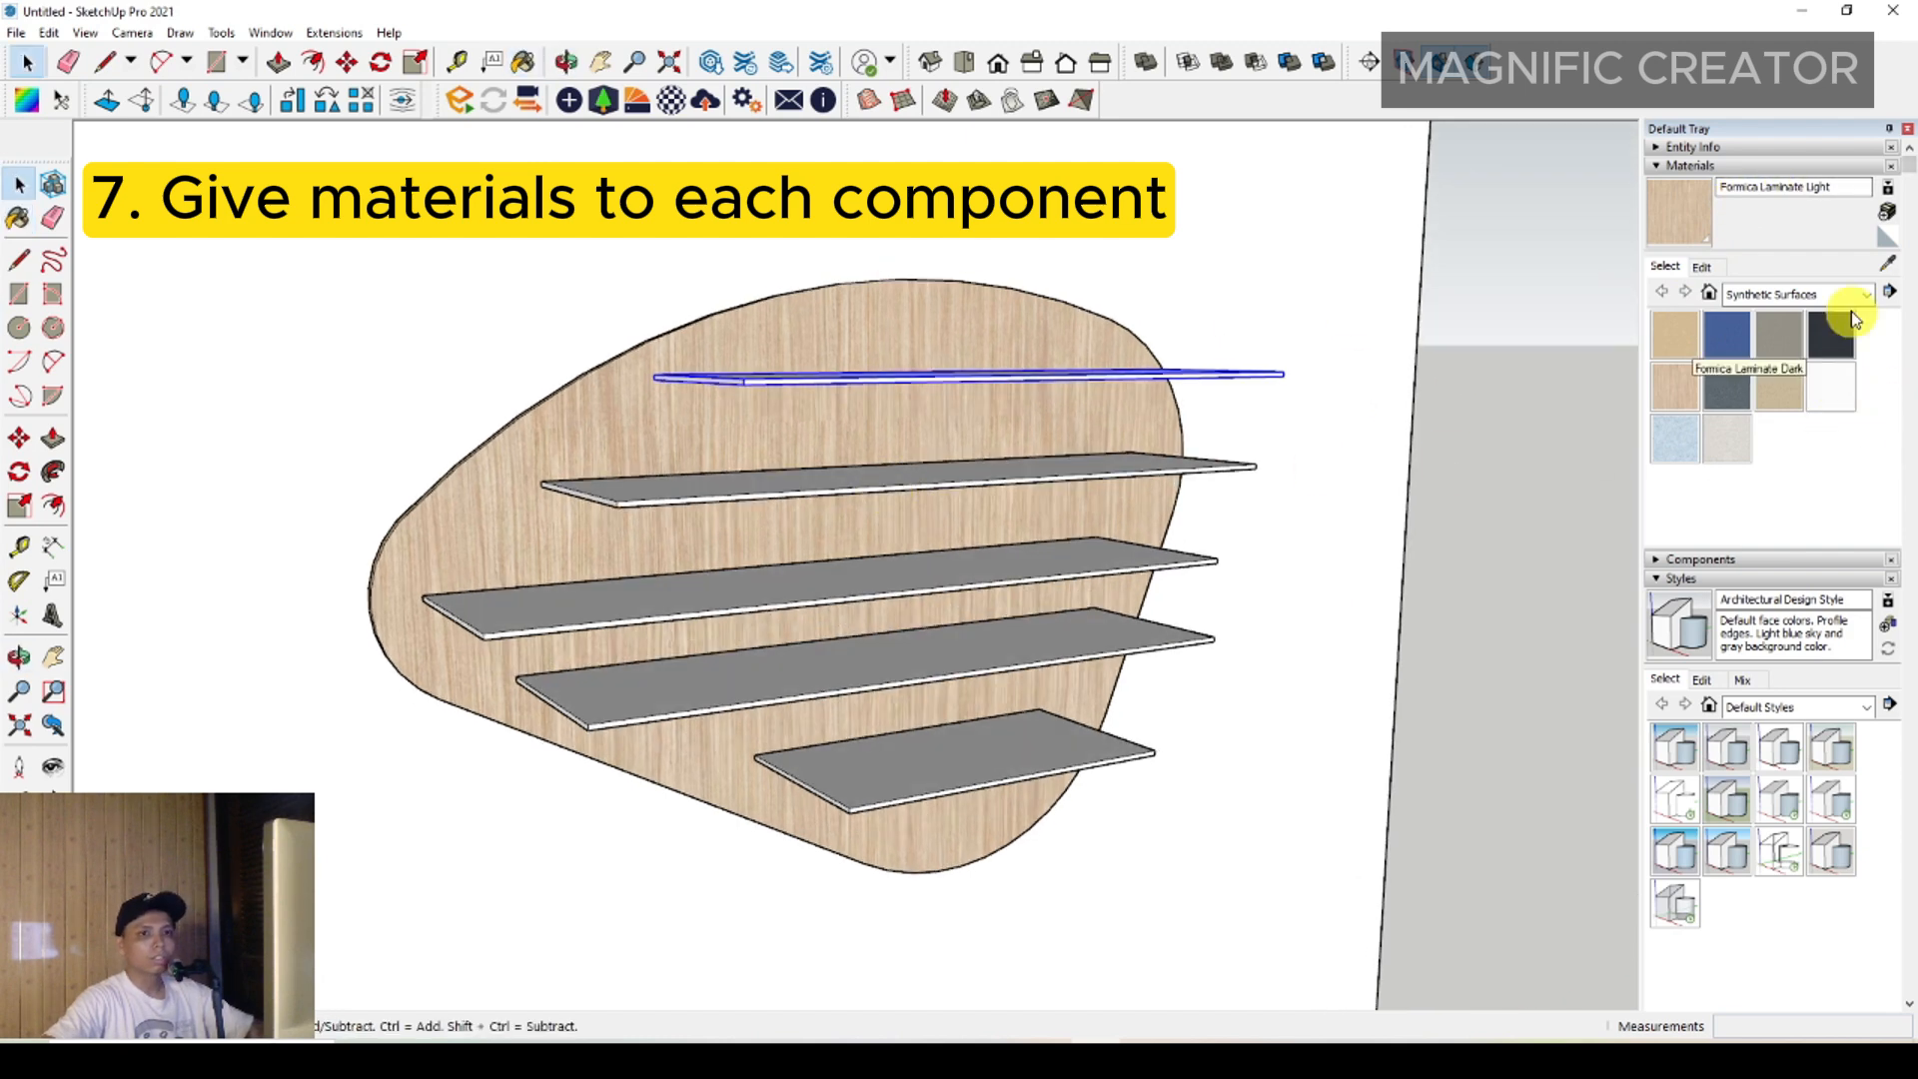
{"action": "left_click", "coordinate": [1876, 294]}
{"action": "left_click", "coordinate": [1766, 370]}
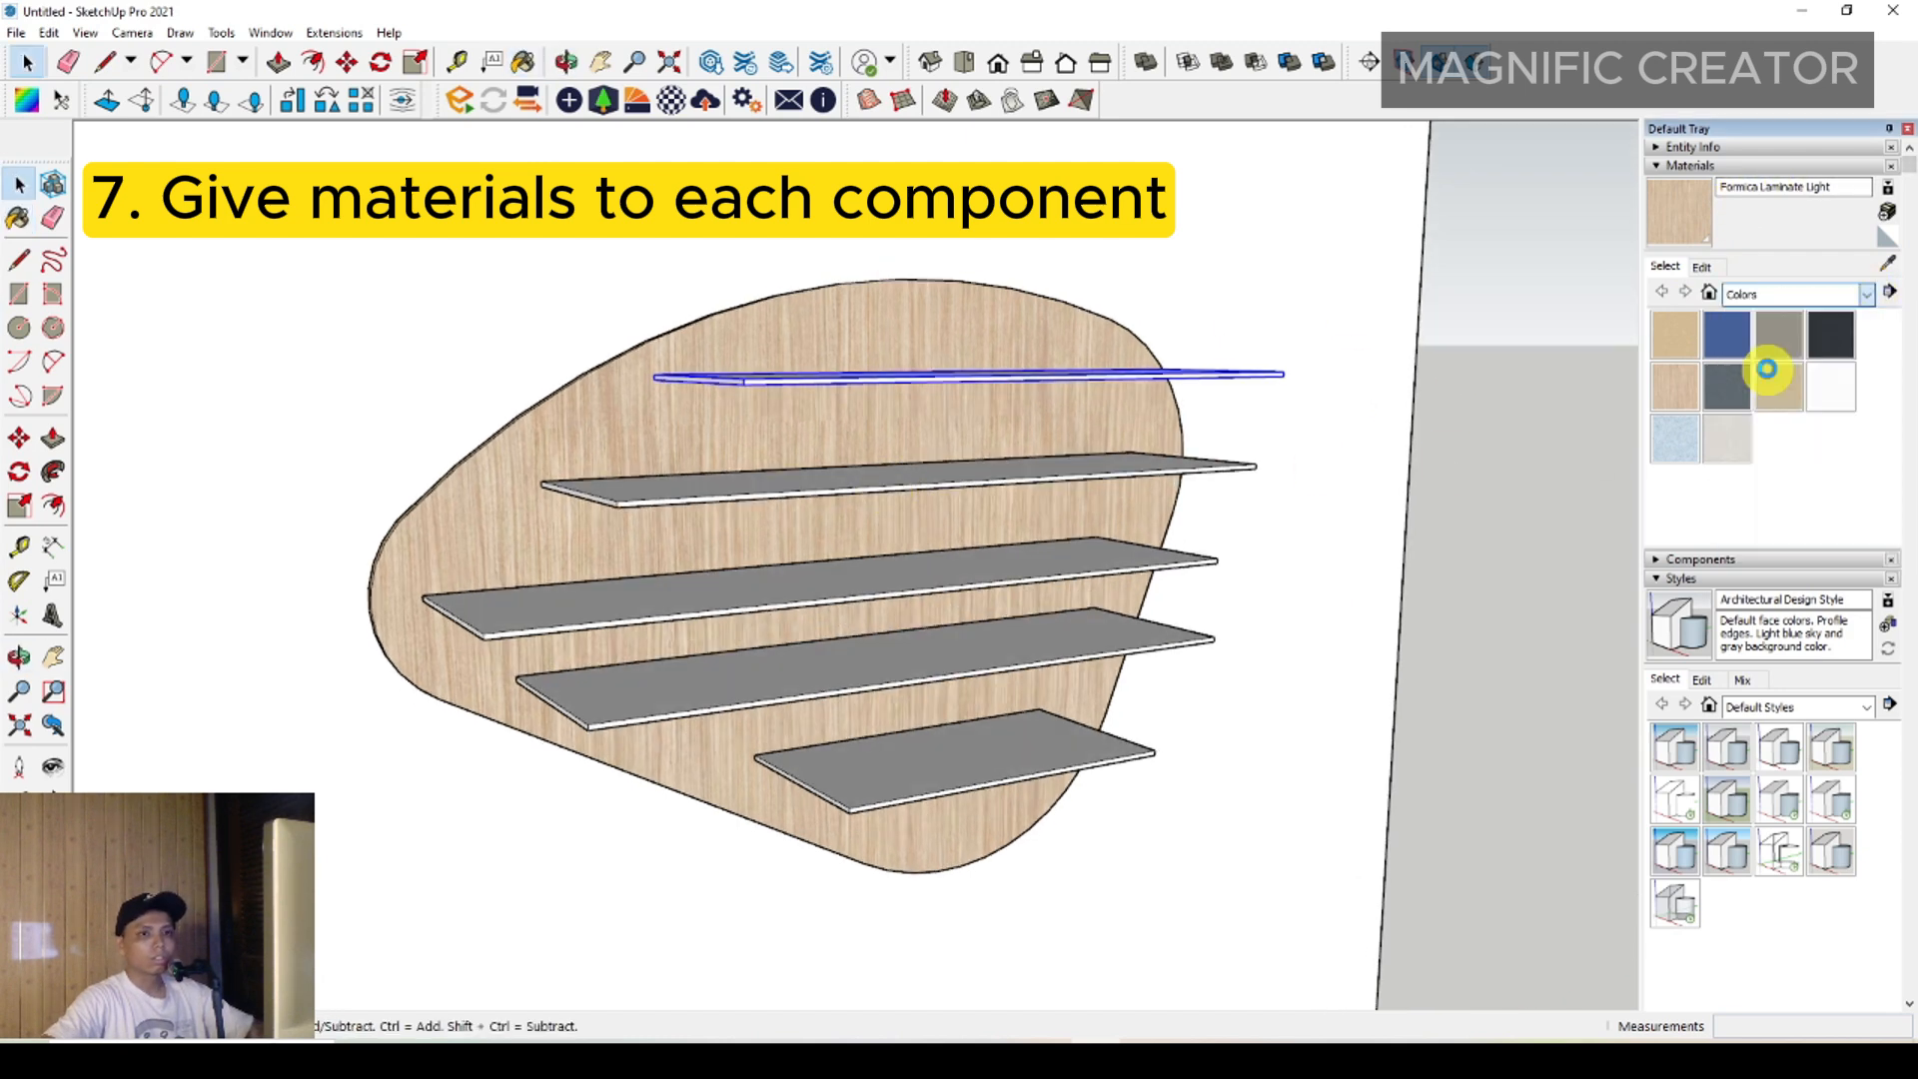
{"action": "scroll", "coordinate": [1788, 442], "scroll_direction": "down", "scroll_amount": 10}
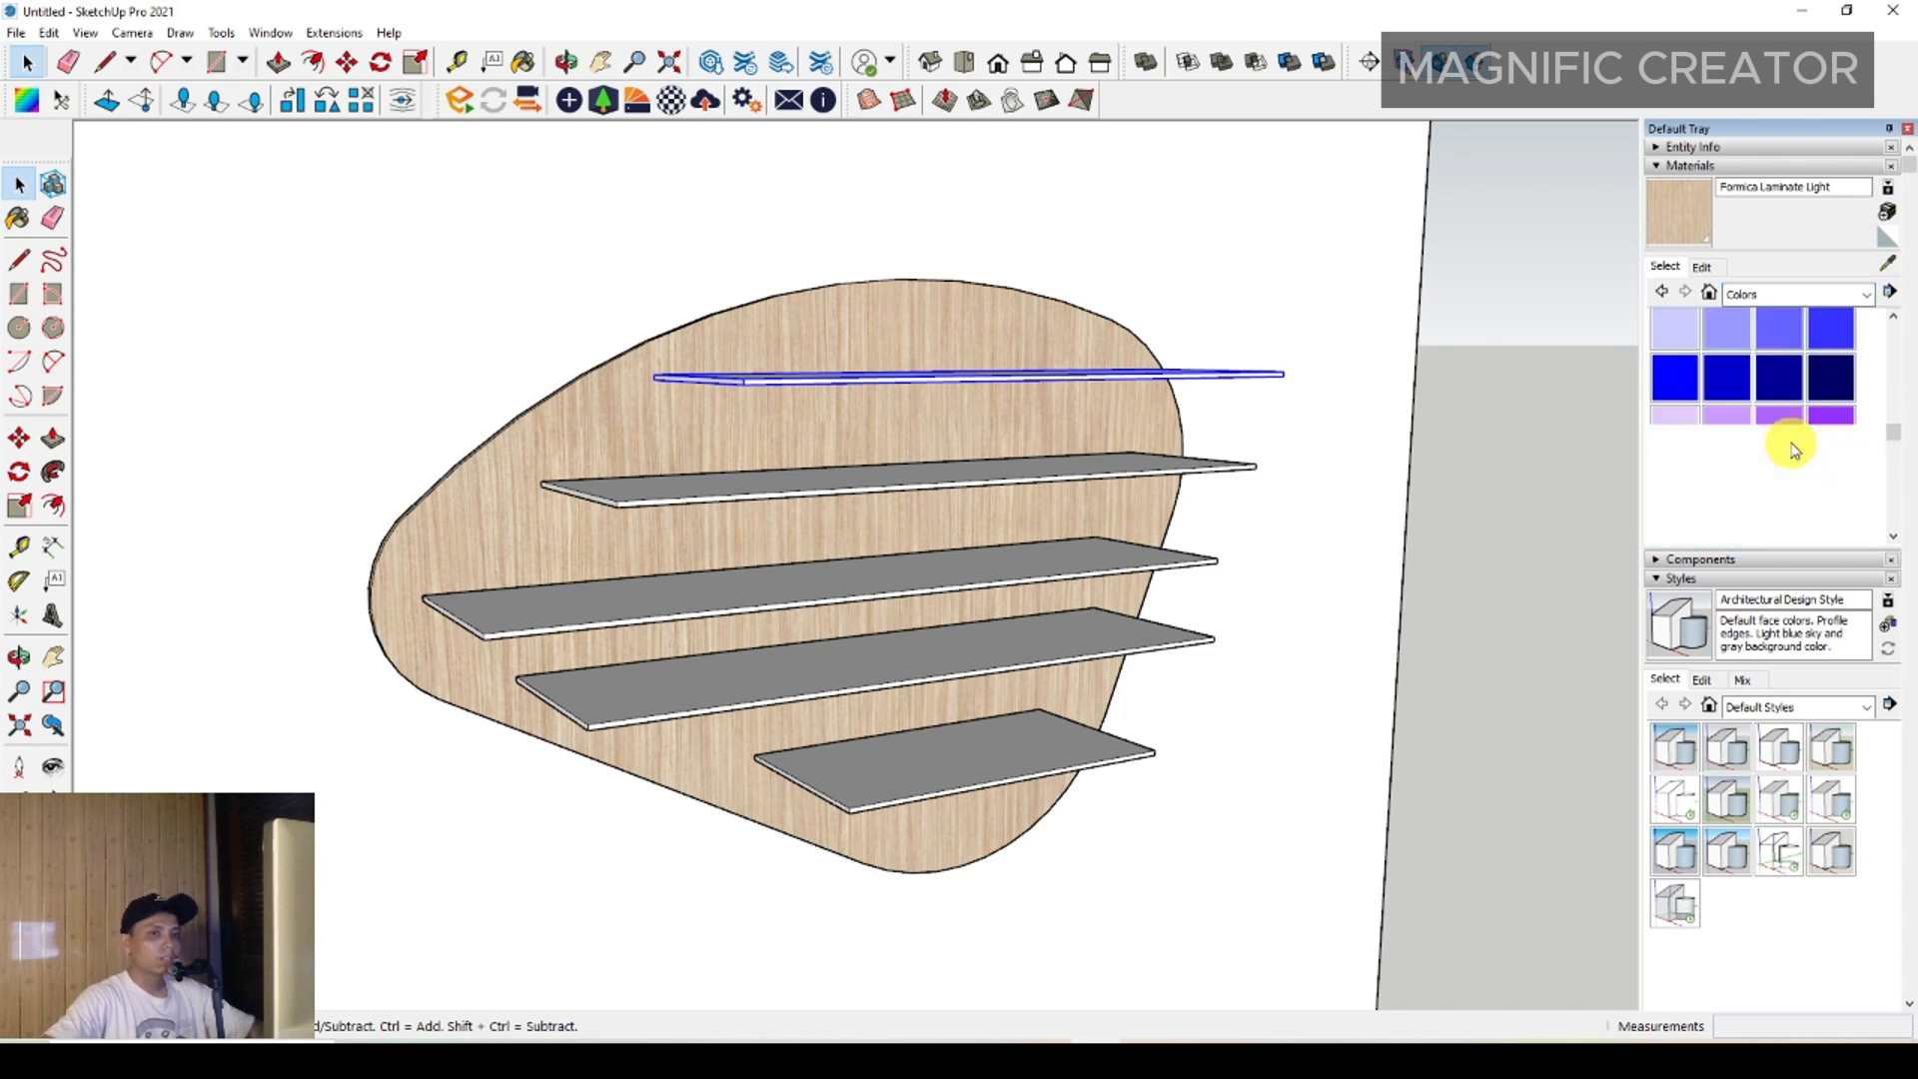
{"action": "left_click", "coordinate": [1676, 503]}
{"action": "scroll", "coordinate": [784, 427], "scroll_direction": "up", "scroll_amount": 3}
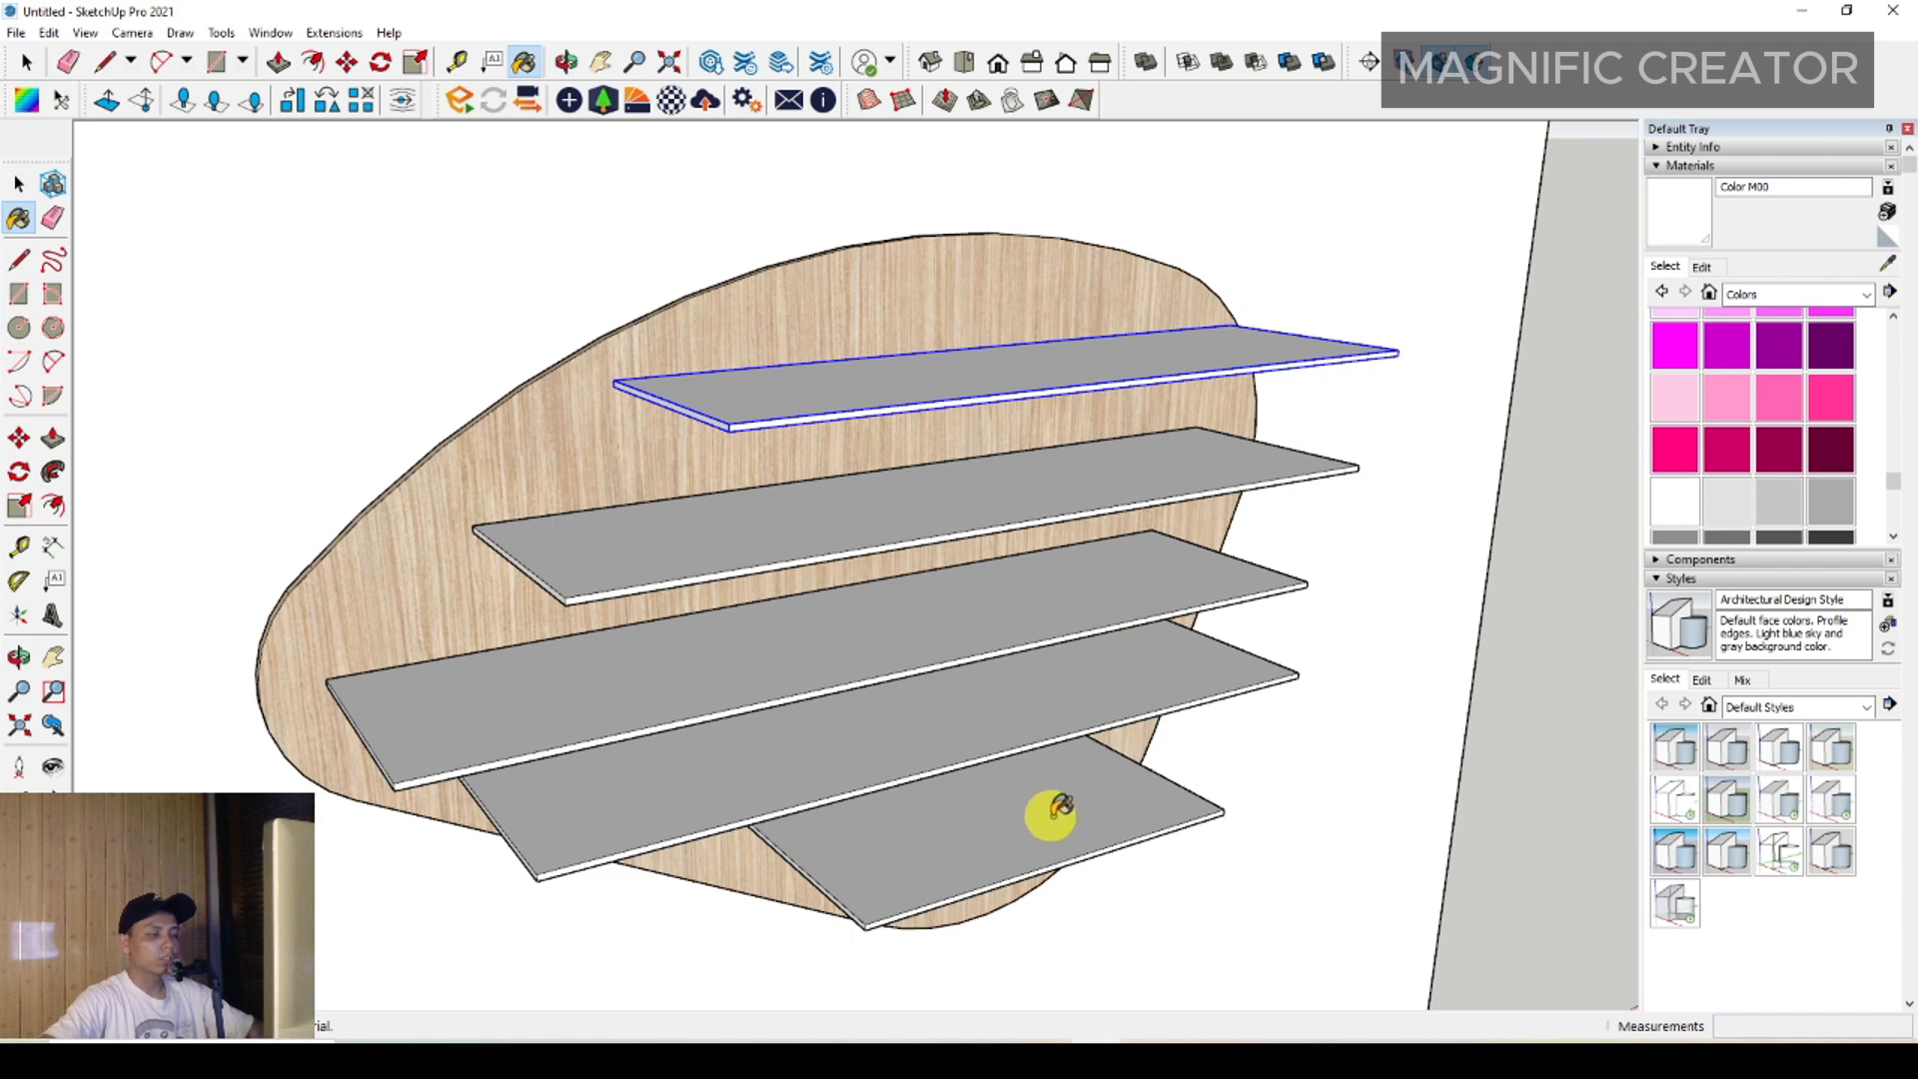
{"action": "scroll", "coordinate": [929, 621], "scroll_direction": "down", "scroll_amount": 5}
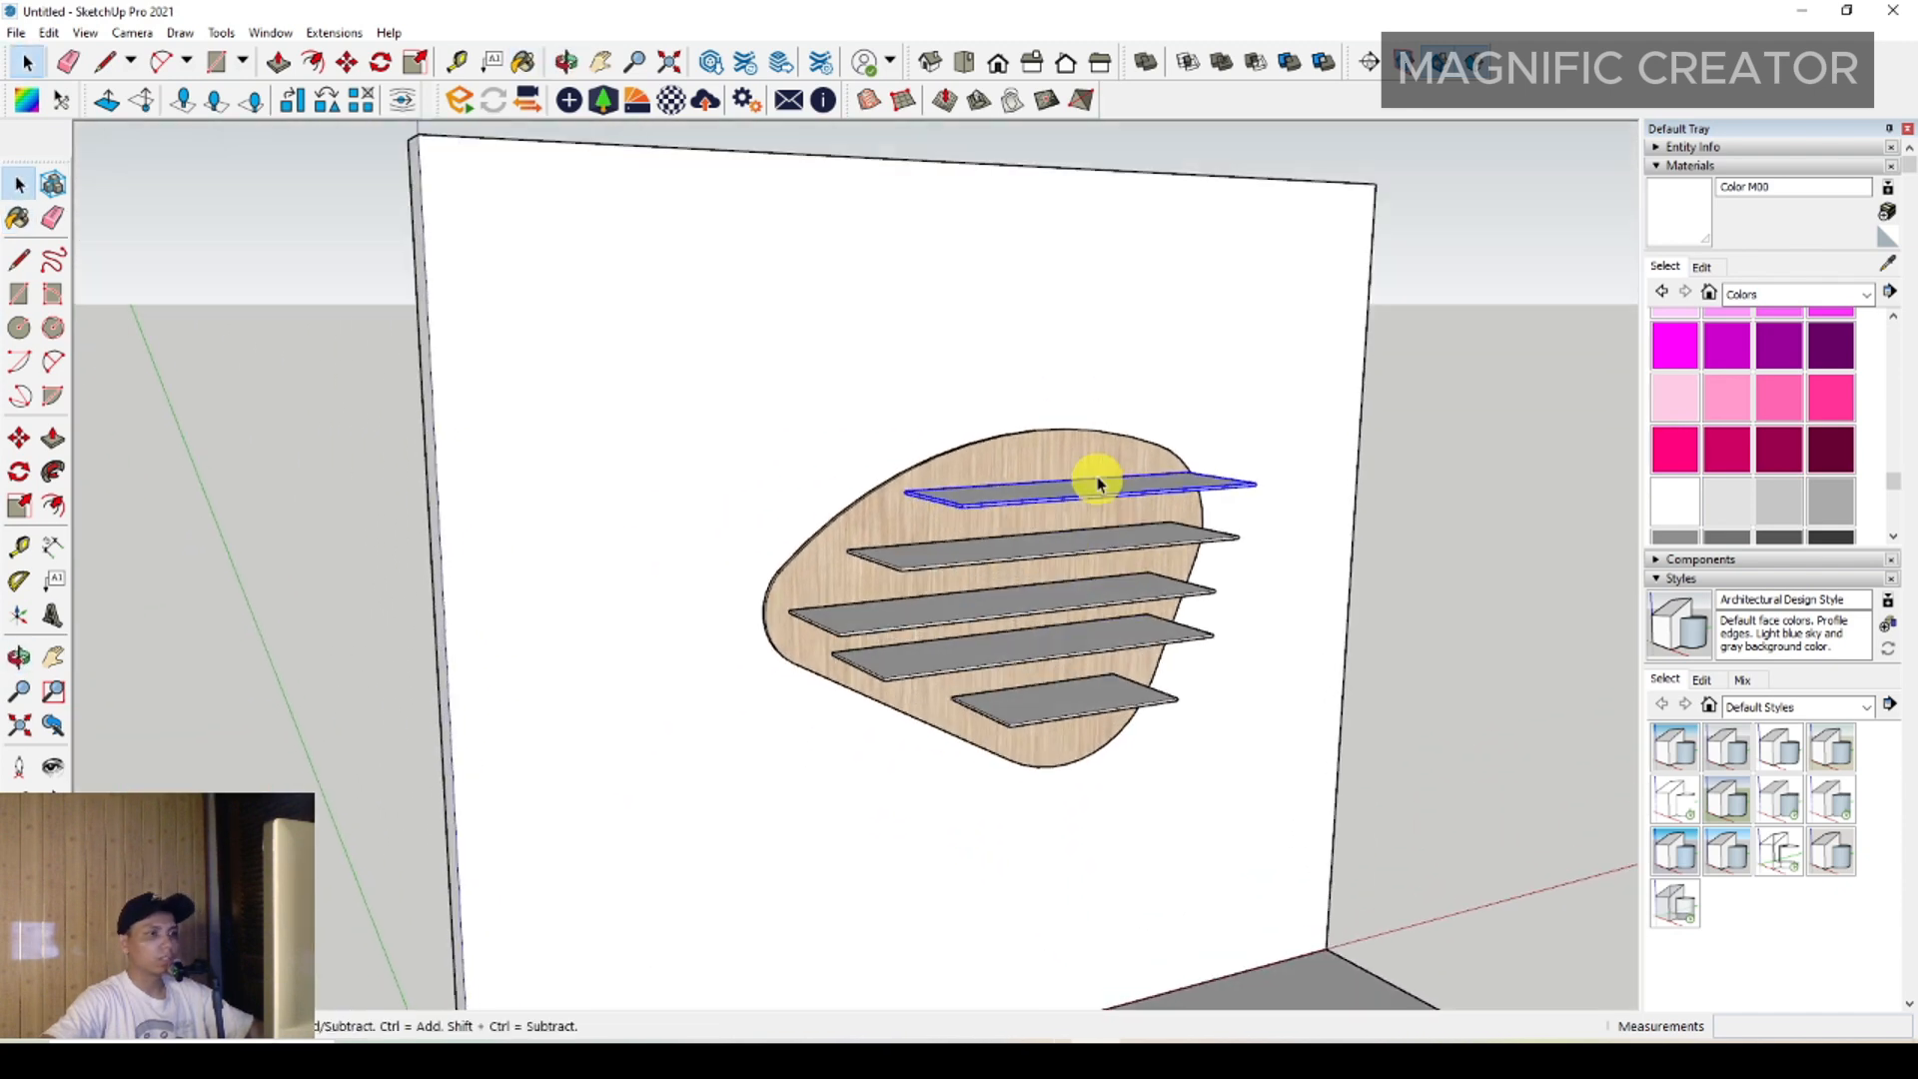
Paint the wall behind the bookshelf with the light grey Color M03
{"action": "left_click", "coordinate": [1867, 294]}
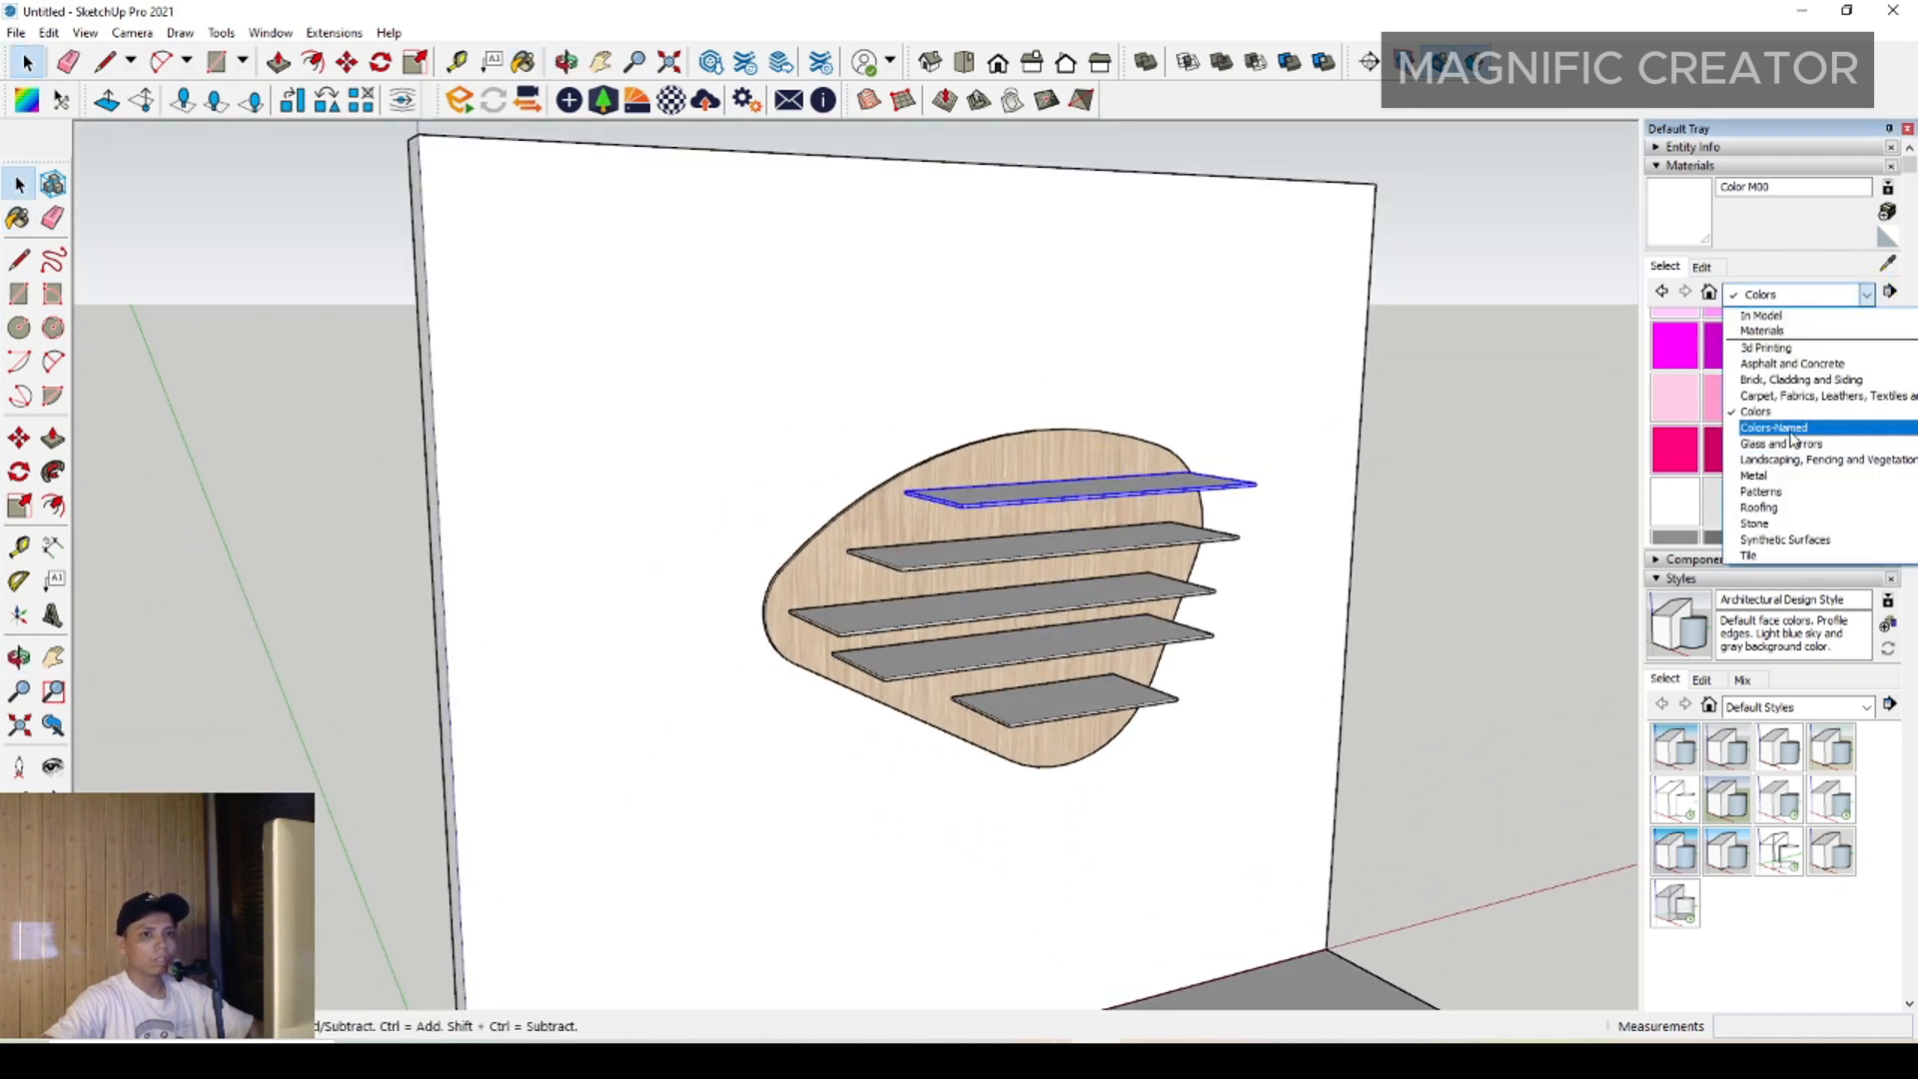
{"action": "left_click", "coordinate": [1694, 510]}
{"action": "left_click", "coordinate": [1830, 502]}
{"action": "left_click", "coordinate": [1220, 265]}
Paint the wall behind the bookshelf with the darker grey Color M05
{"action": "mouse_move", "coordinate": [1220, 265]}
{"action": "middle_mouse_down"}
{"action": "mouse_move", "coordinate": [1225, 441]}
{"action": "mouse_move", "coordinate": [1122, 351]}
{"action": "mouse_move", "coordinate": [1105, 469]}
{"action": "mouse_move", "coordinate": [1067, 478]}
{"action": "middle_mouse_up"}
{"action": "scroll", "coordinate": [1798, 468], "scroll_direction": "down", "scroll_amount": 2}
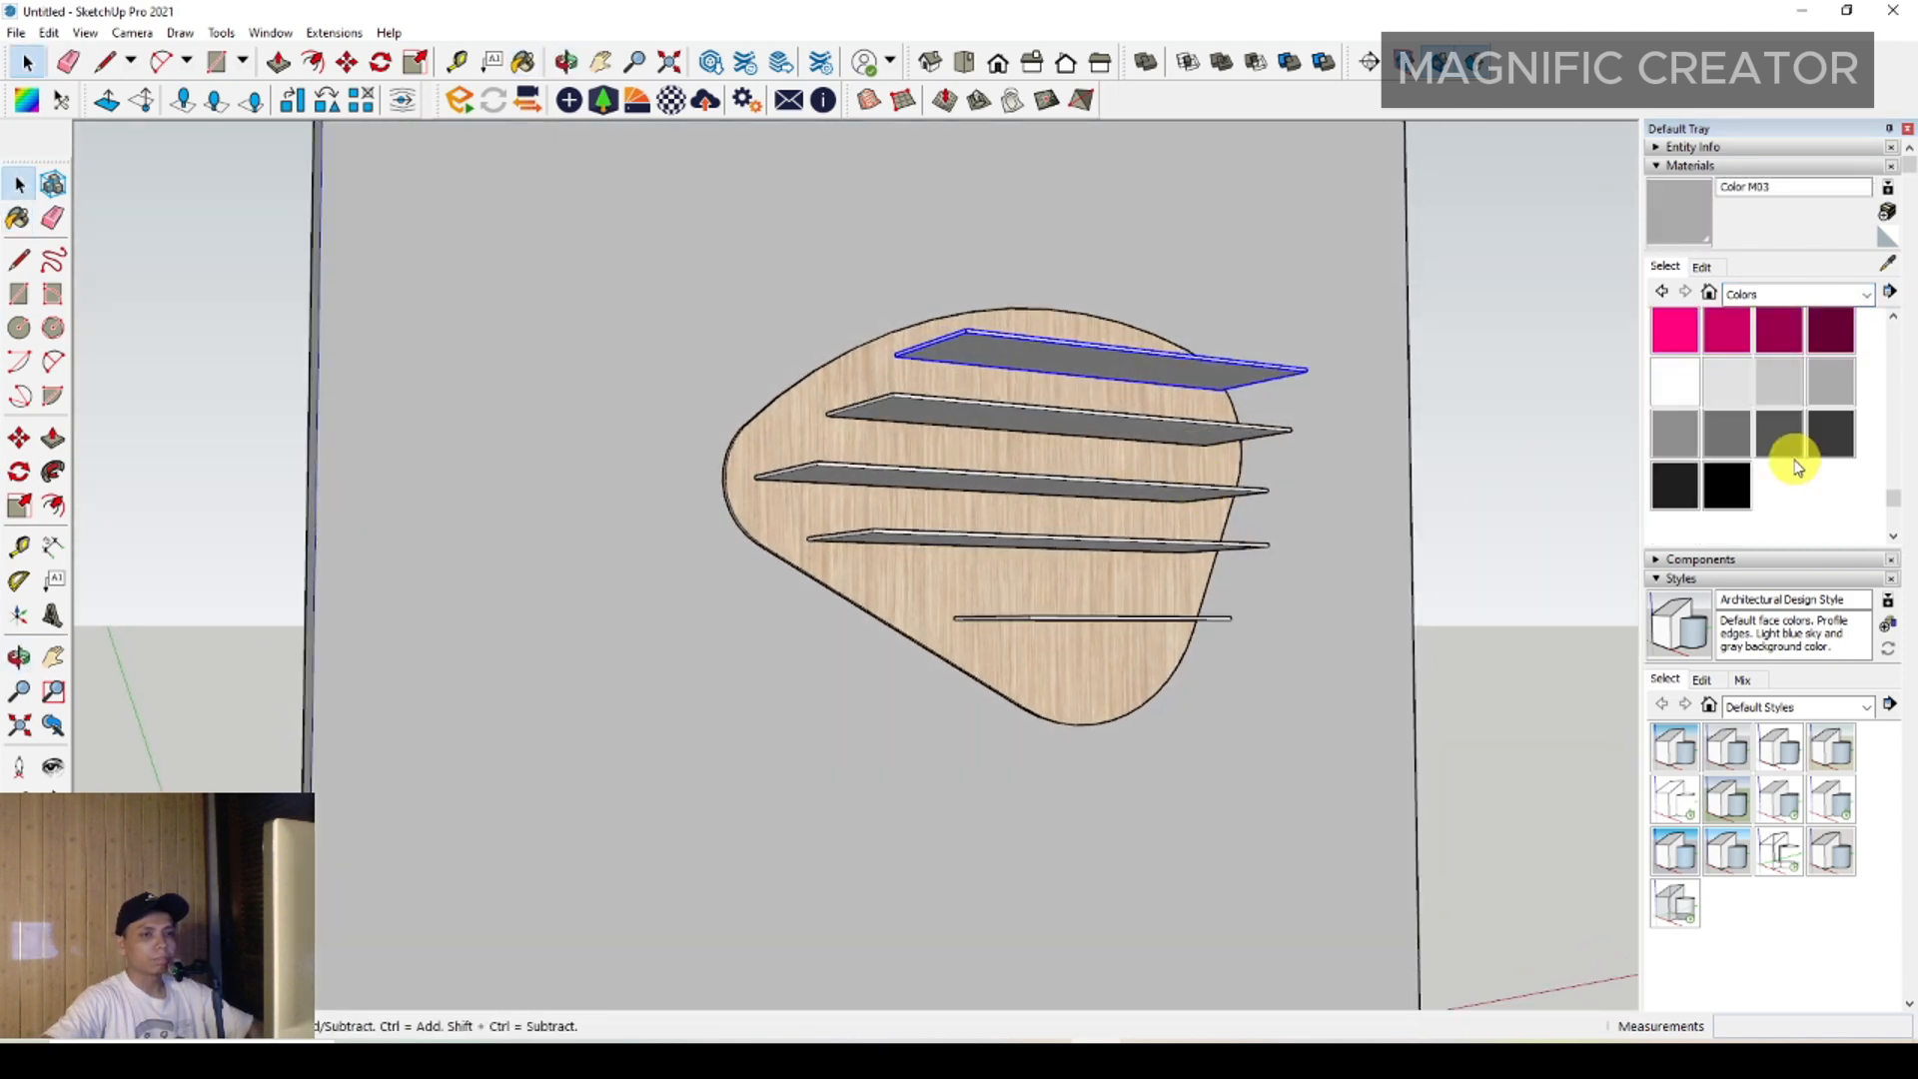
{"action": "left_click", "coordinate": [1156, 229]}
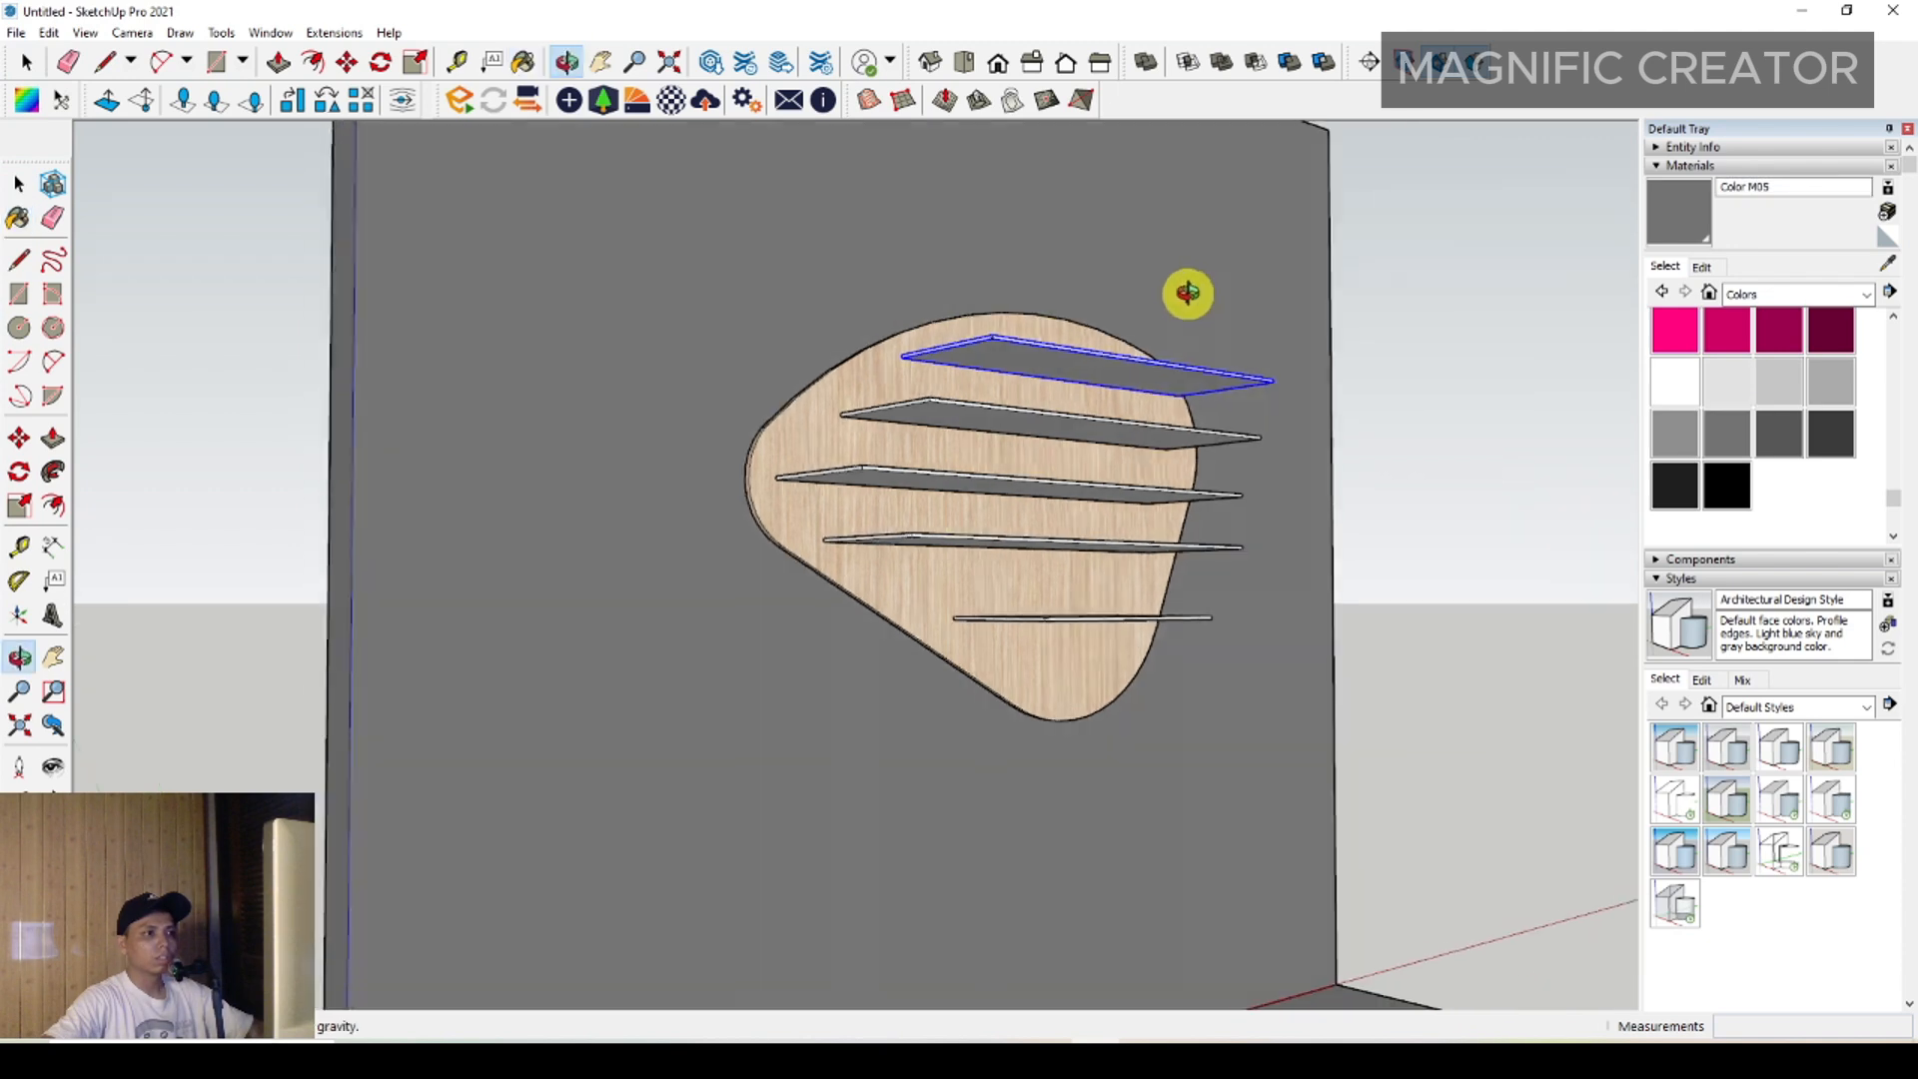
{"action": "mouse_move", "coordinate": [1182, 291]}
{"action": "middle_mouse_down"}
{"action": "mouse_move", "coordinate": [1126, 296]}
{"action": "mouse_move", "coordinate": [1178, 390]}
{"action": "mouse_move", "coordinate": [917, 577]}
{"action": "mouse_move", "coordinate": [1053, 308]}
{"action": "mouse_move", "coordinate": [1113, 471]}
{"action": "mouse_move", "coordinate": [1276, 530]}
{"action": "mouse_move", "coordinate": [1276, 595]}
{"action": "mouse_move", "coordinate": [865, 511]}
{"action": "mouse_move", "coordinate": [813, 547]}
{"action": "mouse_move", "coordinate": [1002, 480]}
{"action": "mouse_move", "coordinate": [1173, 484]}
{"action": "middle_mouse_up"}
{"action": "key", "text": "space"}
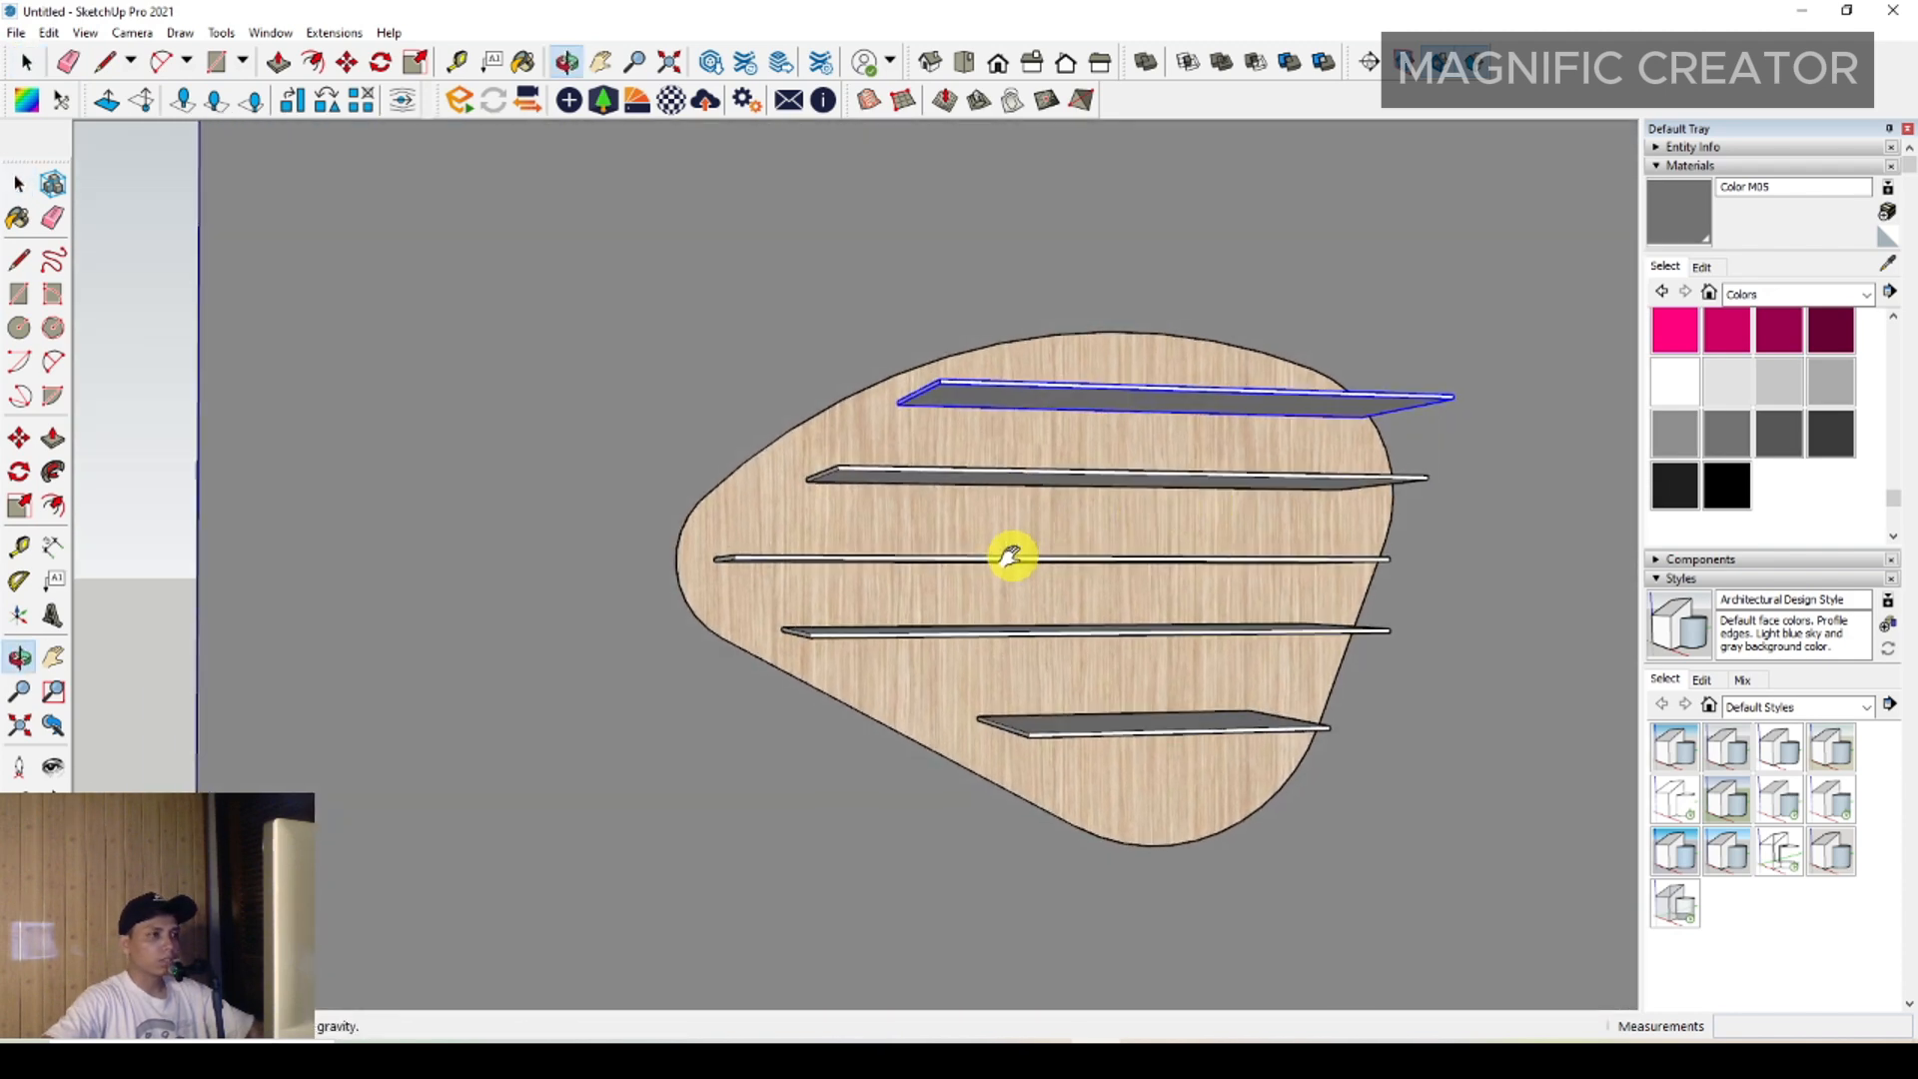